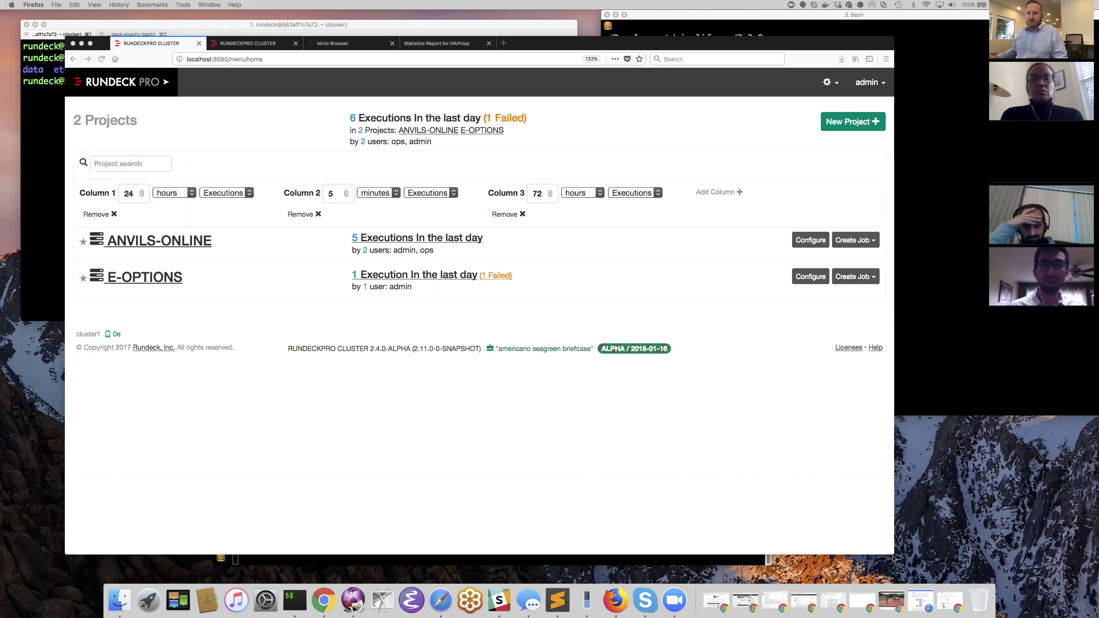
# - Enlarge the Firefox window so the Rundeck projects home page fills a wider area
pyautogui.moveTo(895, 553); pyautogui.dragTo(974, 568)
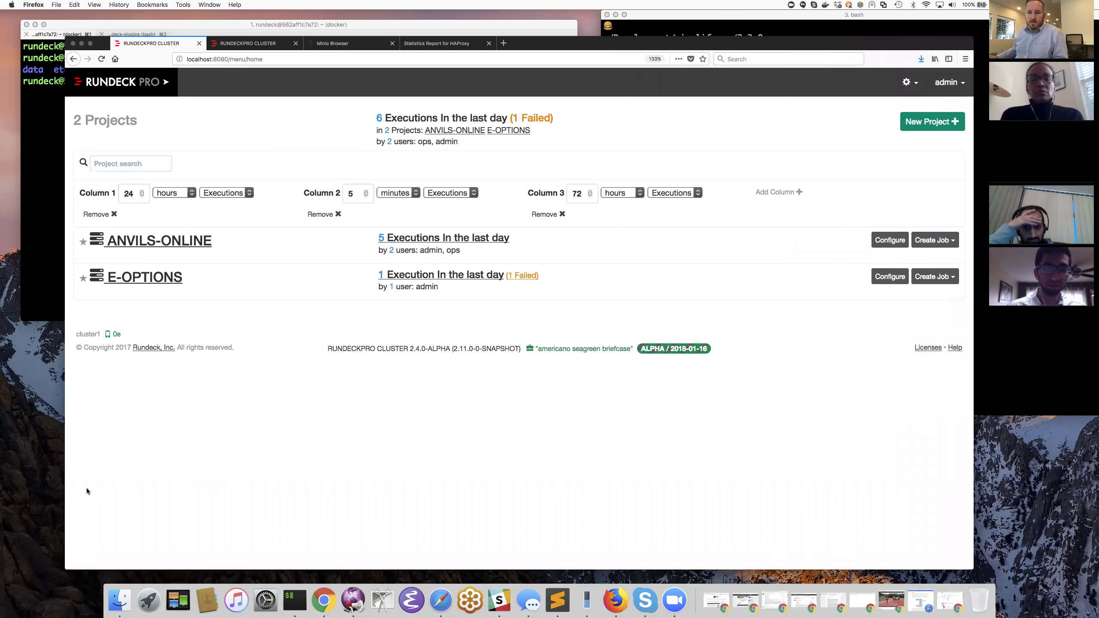
pyautogui.moveTo(29, 487); pyautogui.dragTo(22, 488)
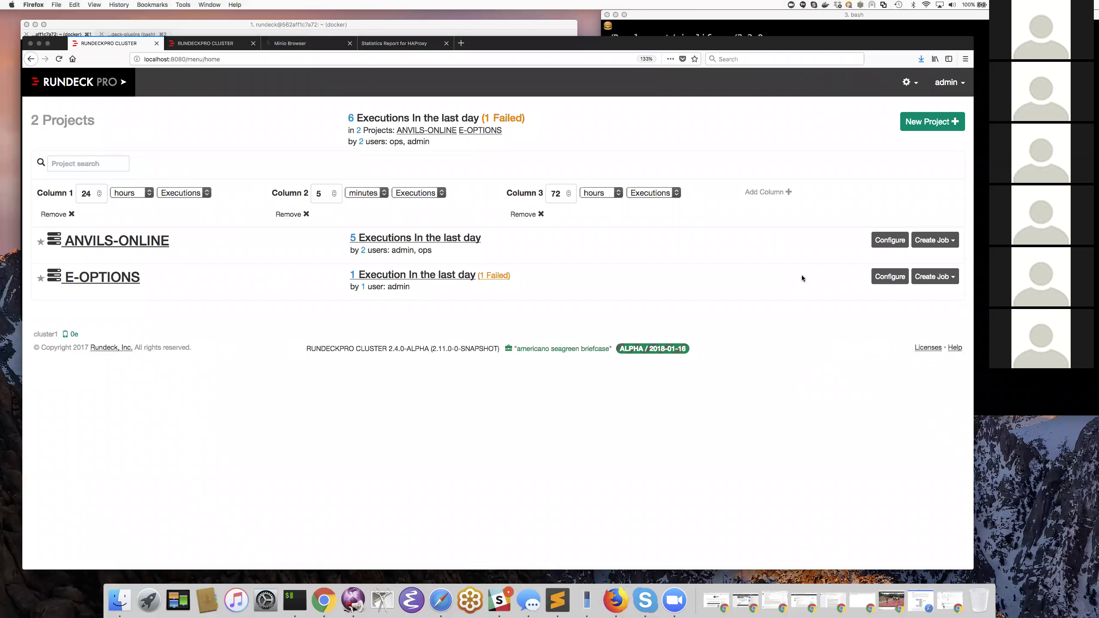
# - Go to Access Control from the gear's system administration menu
pyautogui.click(909, 84)
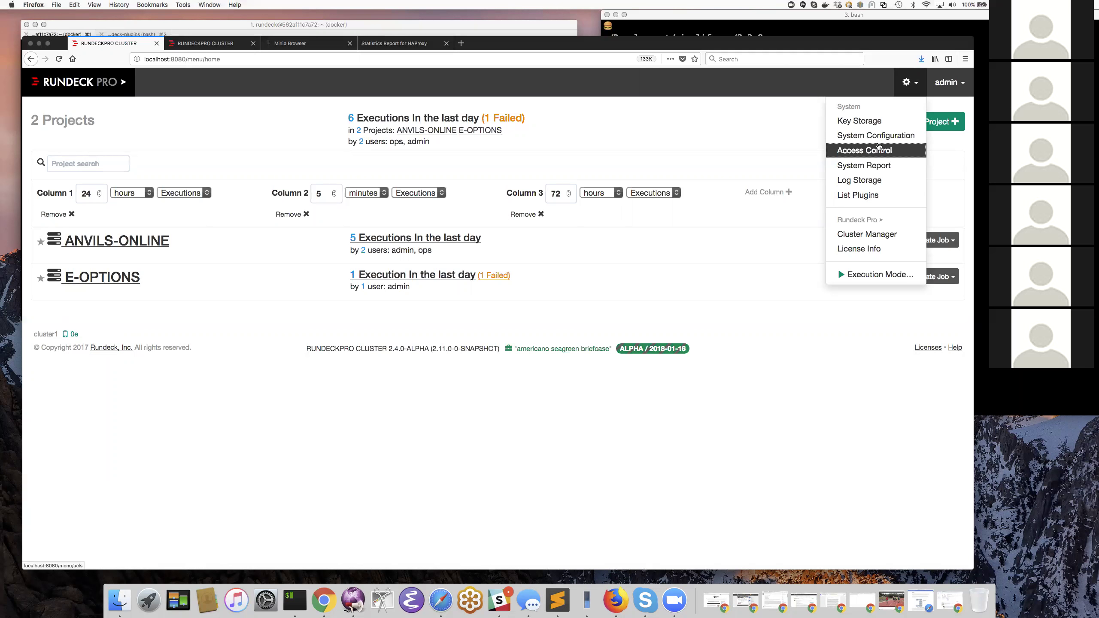
pyautogui.moveTo(880, 146); pyautogui.dragTo(882, 151)
pyautogui.click(862, 148)
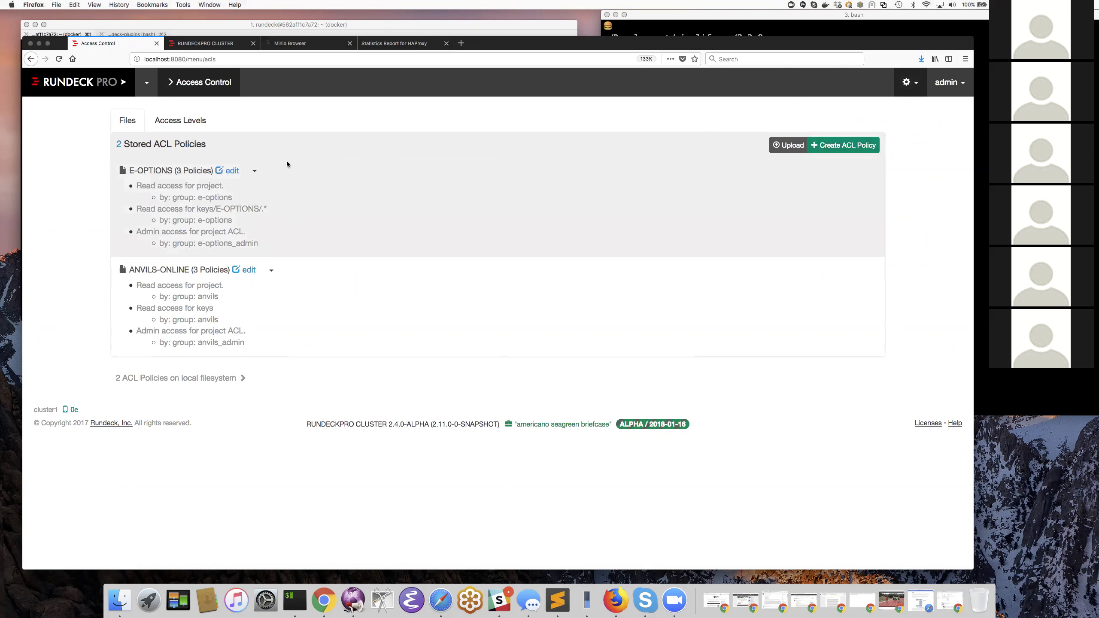
# - Open the E-OPTIONS system ACL policy for editing
pyautogui.click(233, 170)
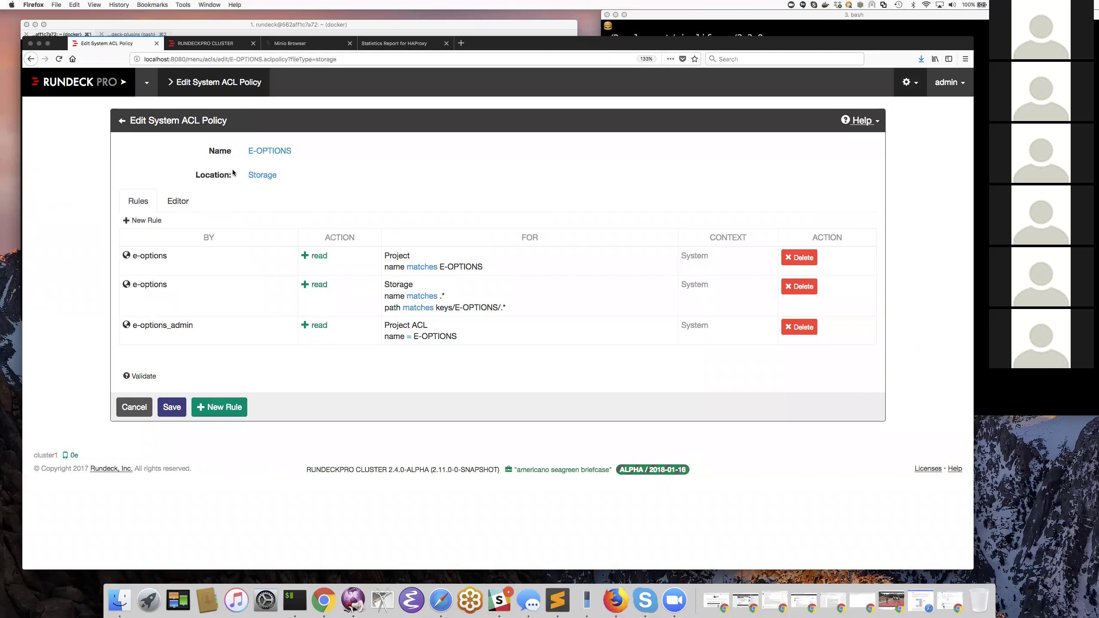
pyautogui.click(123, 121)
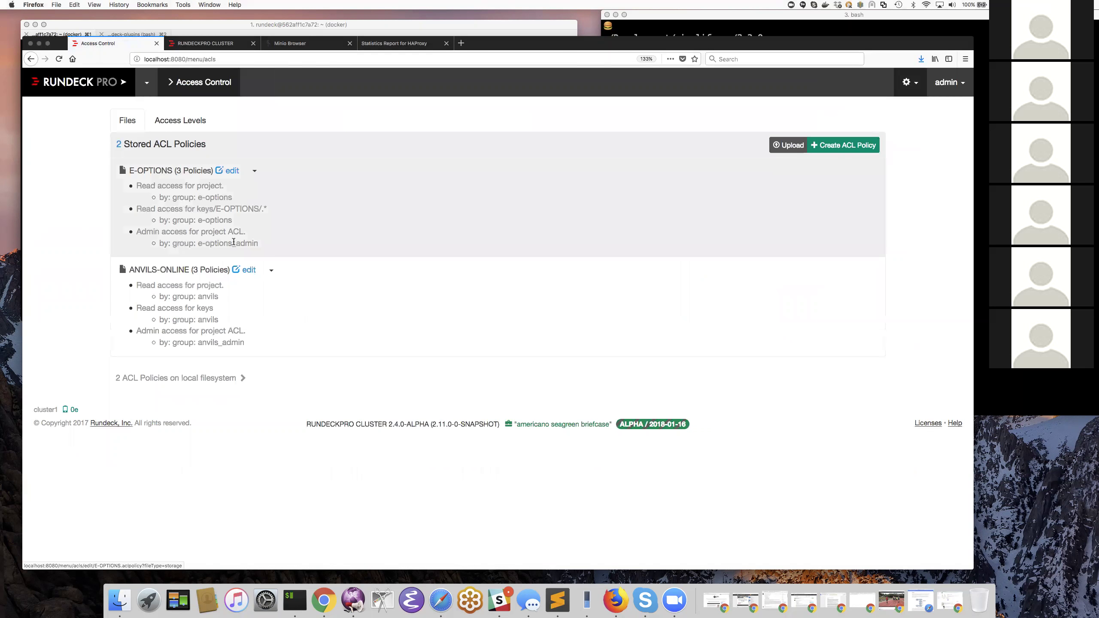
pyautogui.click(244, 270)
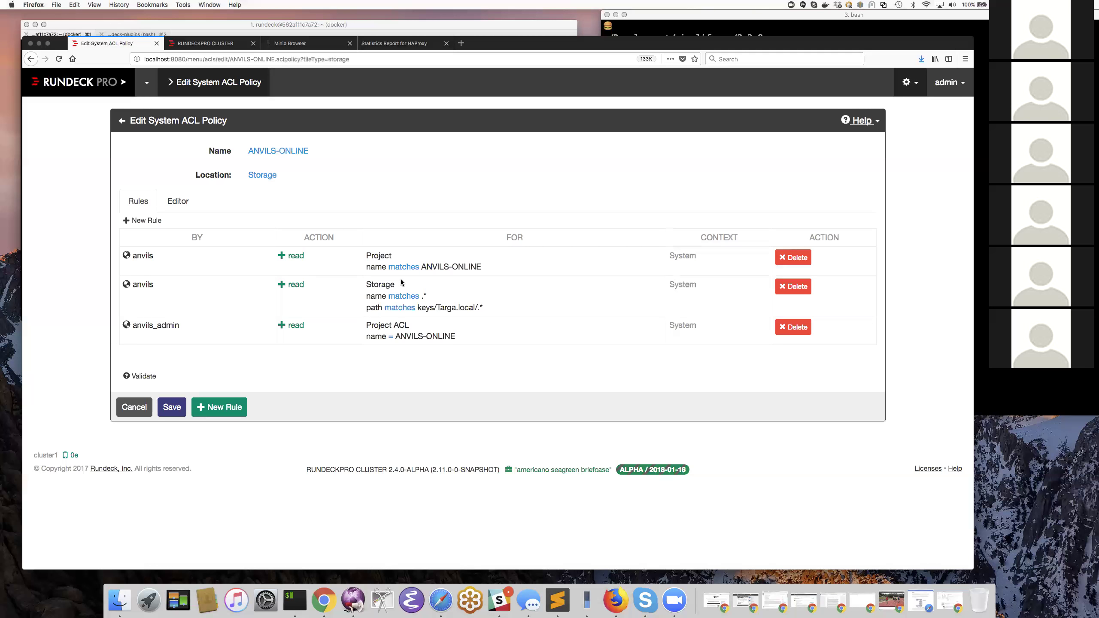
# - Review the ANVILS-ONLINE rules (Targa.local path, Project ACL, anvils_admin), then cancel editing
pyautogui.moveTo(427, 297); pyautogui.dragTo(423, 296)
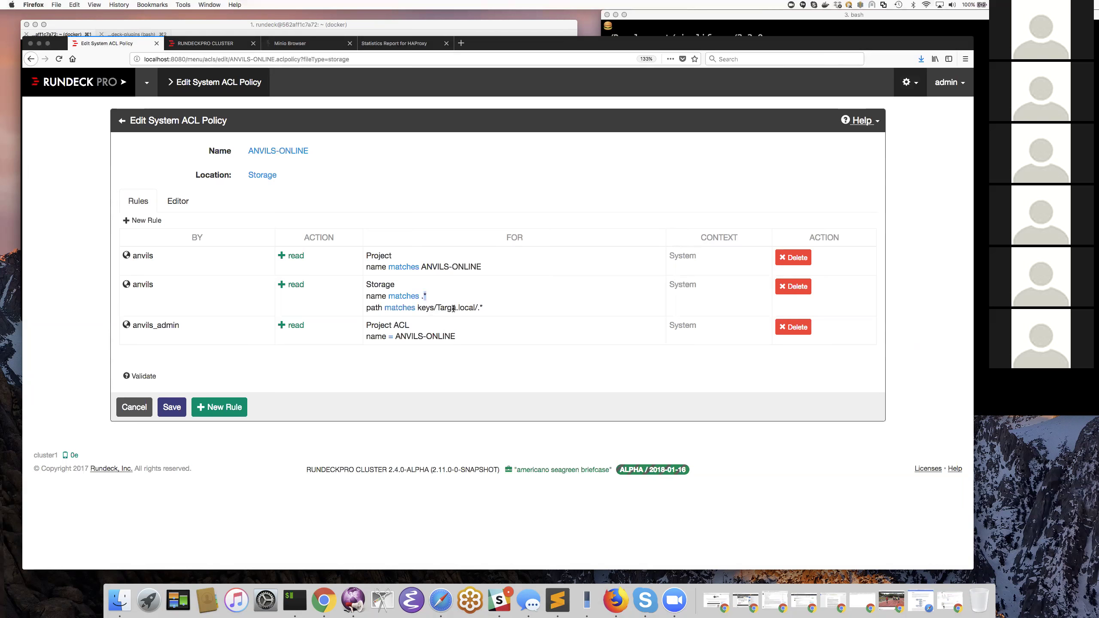
pyautogui.moveTo(476, 308); pyautogui.dragTo(438, 309)
pyautogui.doubleClick(450, 307)
pyautogui.moveTo(450, 307); pyautogui.dragTo(473, 307)
pyautogui.moveTo(410, 325); pyautogui.dragTo(367, 325)
pyautogui.moveTo(133, 325); pyautogui.dragTo(178, 326)
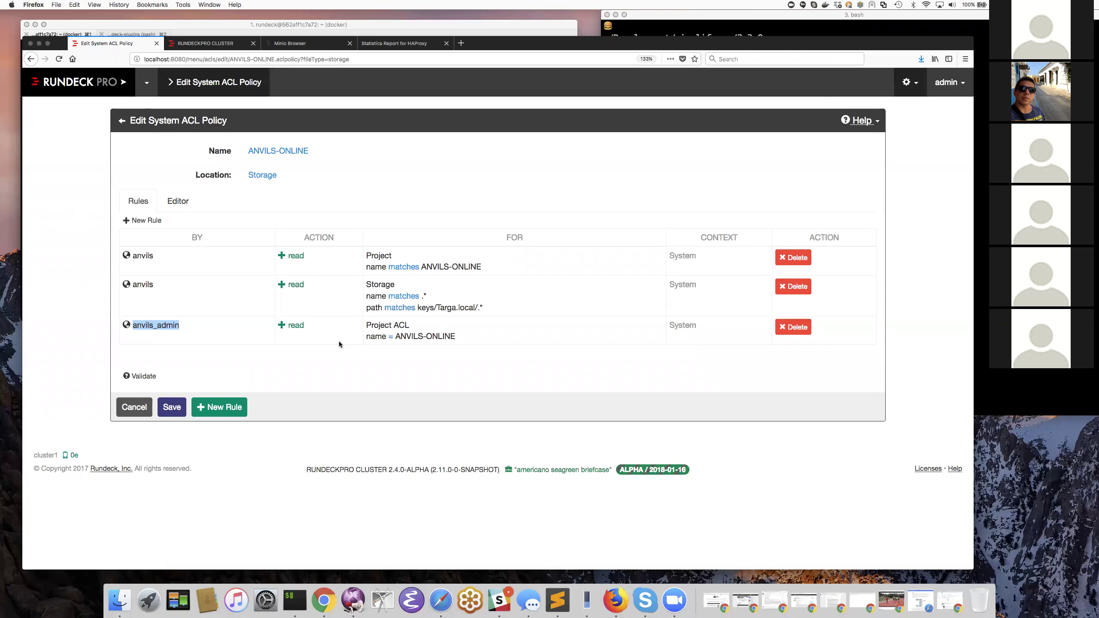
pyautogui.click(137, 404)
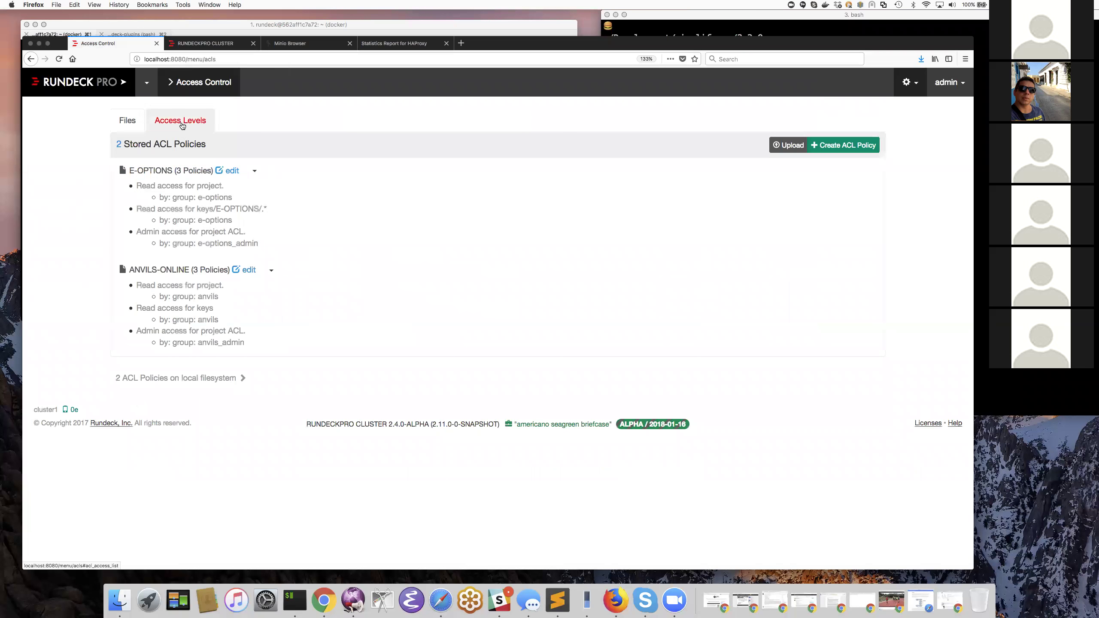
# - Show the access levels for group anvils: no system access, View on ANVILS-ONLINE
pyautogui.click(183, 121)
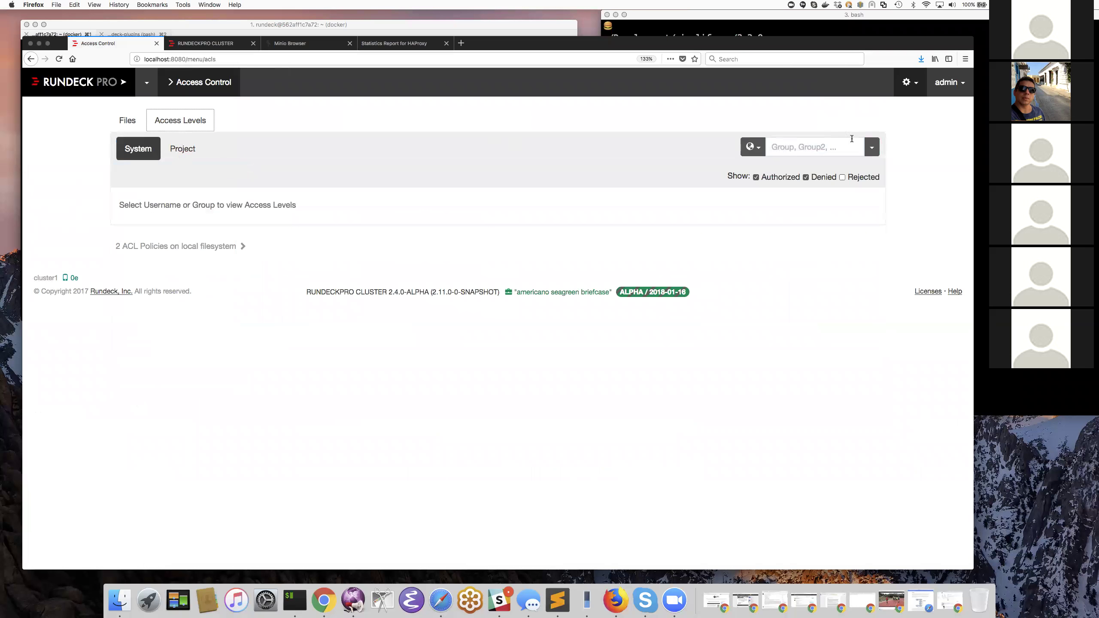
pyautogui.click(872, 148)
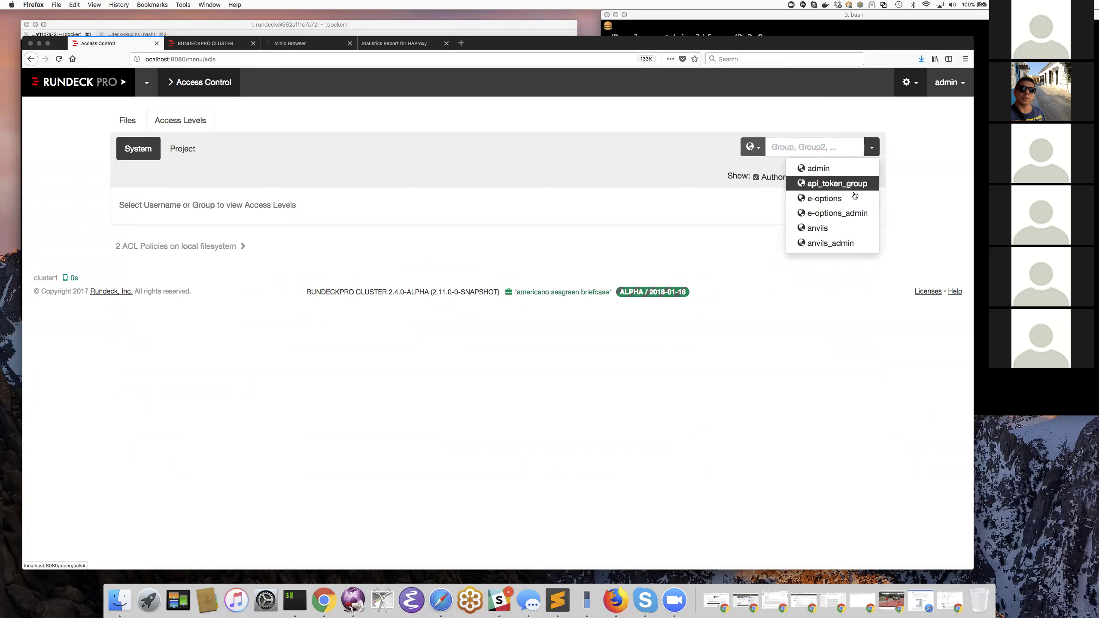
pyautogui.click(842, 226)
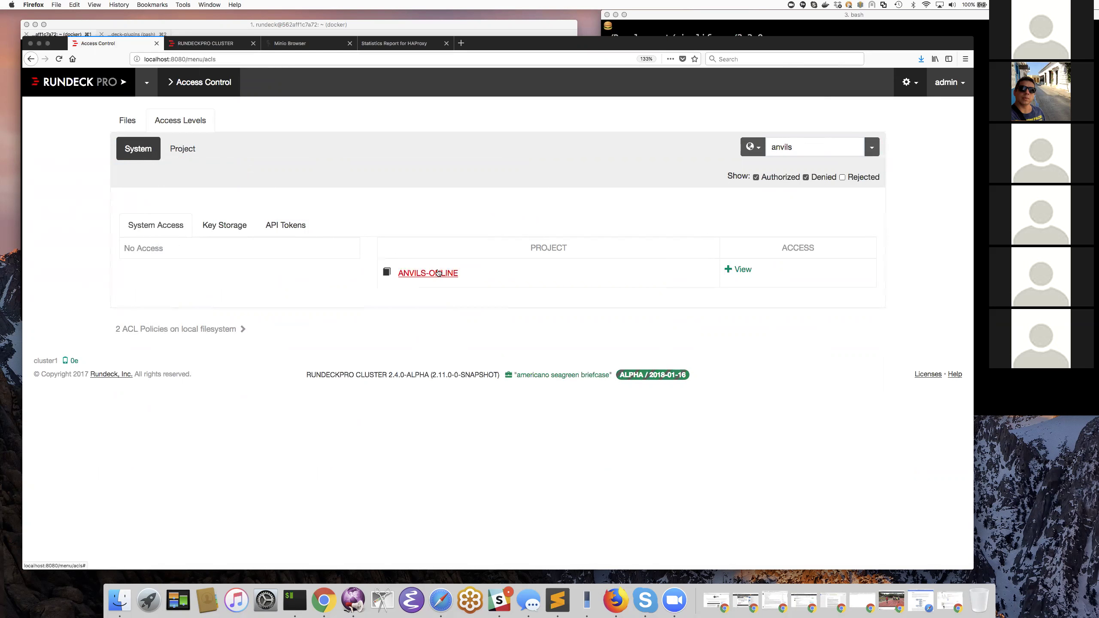
pyautogui.moveTo(746, 270)
# - Check the anvils group's Read access to the rundeck.password key under Targa.local
pyautogui.click(237, 226)
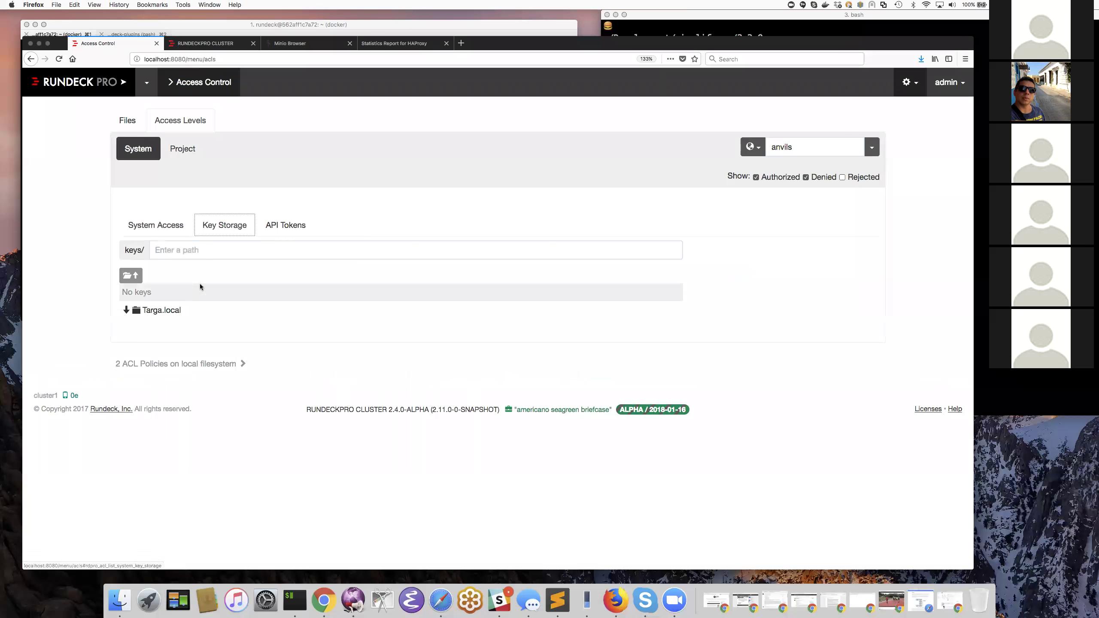
pyautogui.click(182, 310)
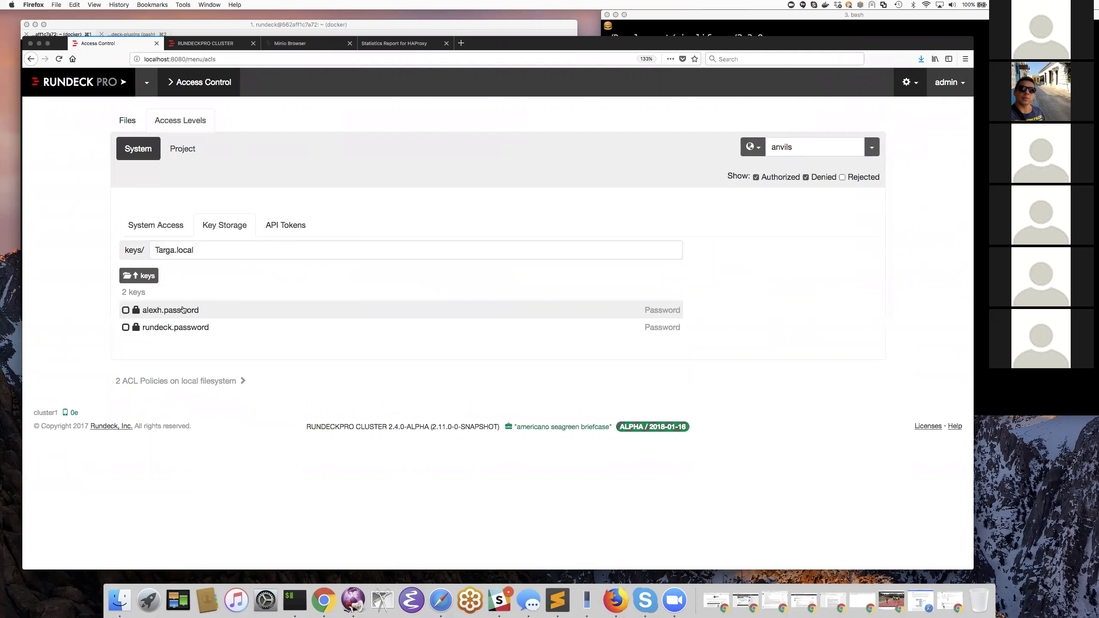
pyautogui.click(158, 328)
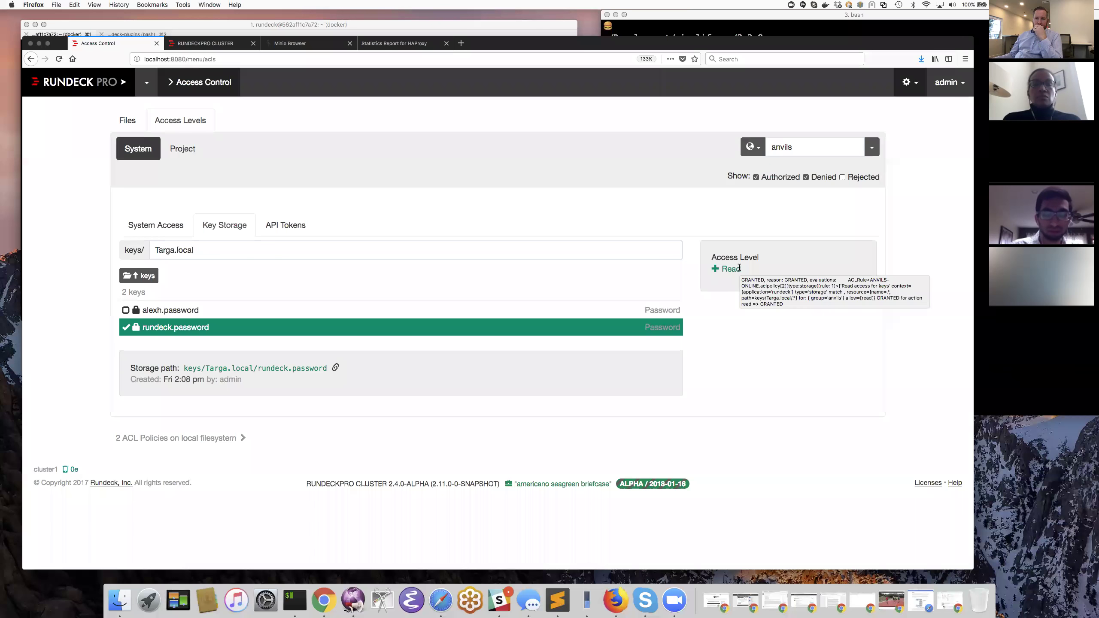
# - List all ANVILS-ONLINE jobs for group anvils, confirming they have No Access
pyautogui.click(187, 150)
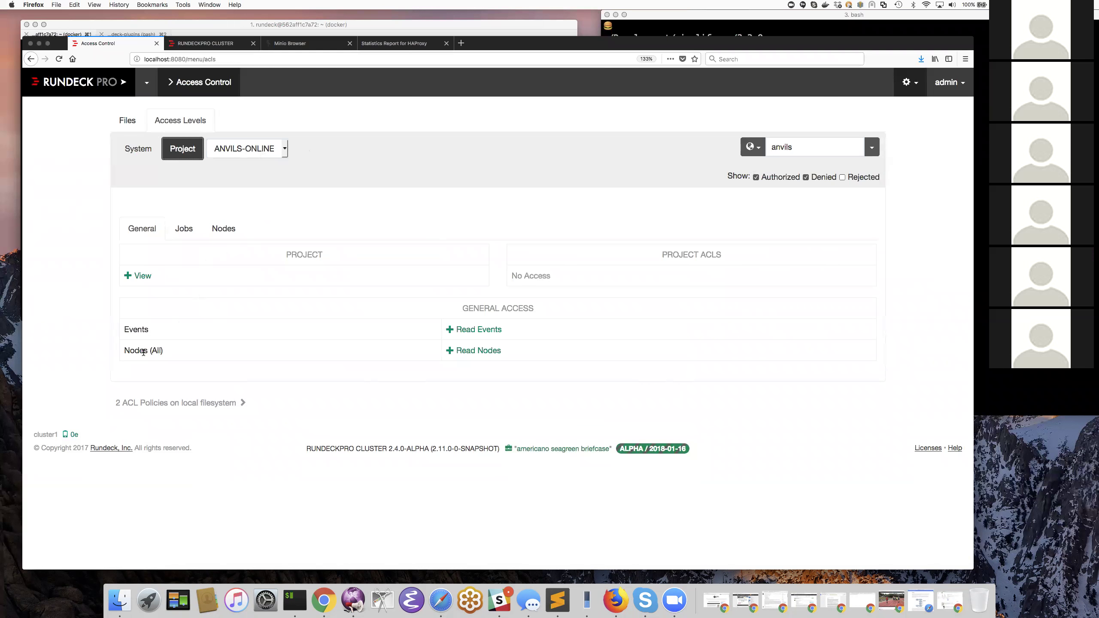
pyautogui.click(179, 228)
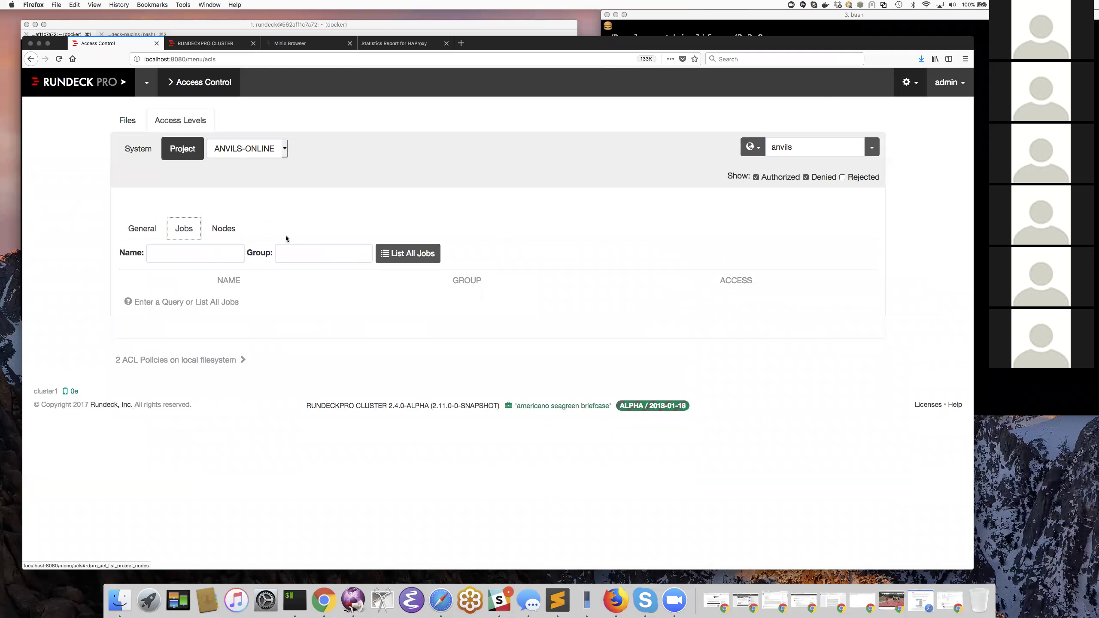
pyautogui.click(415, 252)
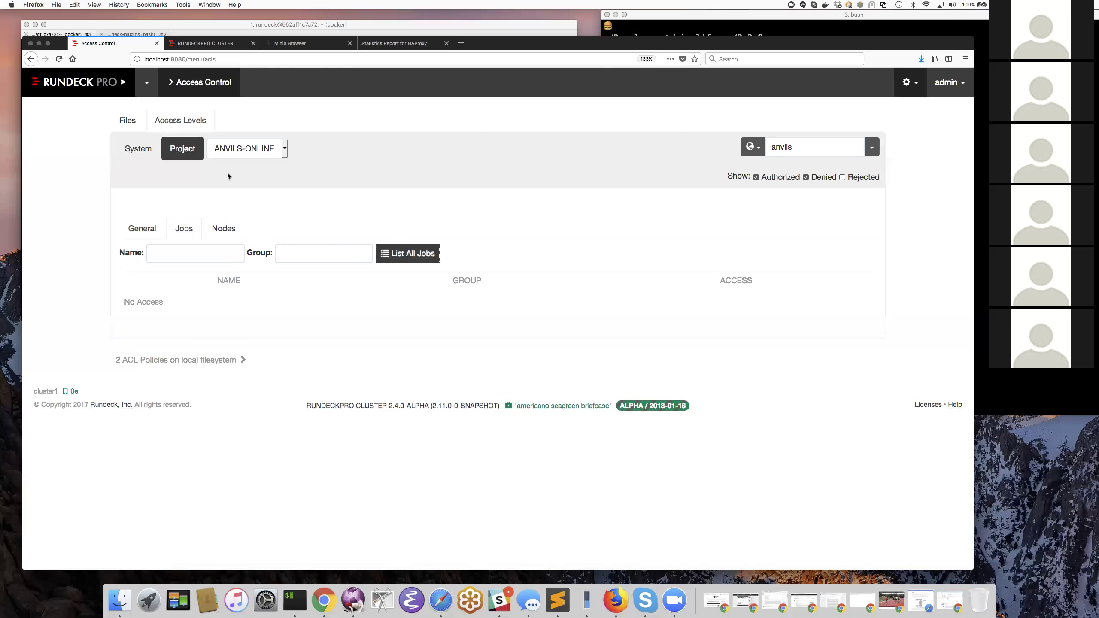
pyautogui.click(130, 121)
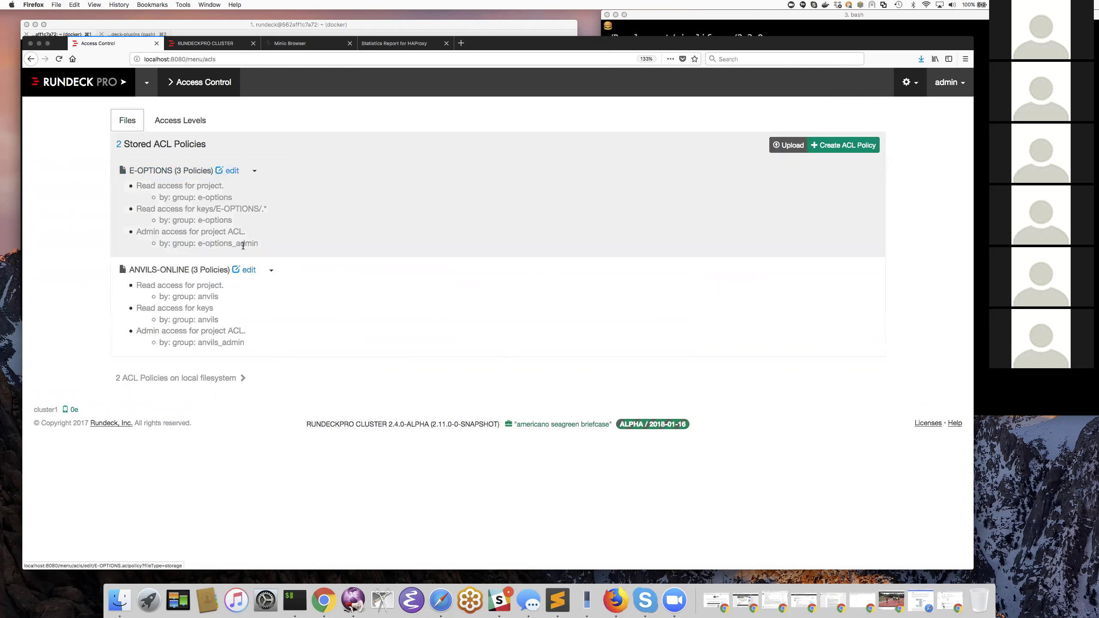
# - Open the ANVILS-ONLINE policy and inspect its first rule's YAML before returning to Rules
pyautogui.click(249, 272)
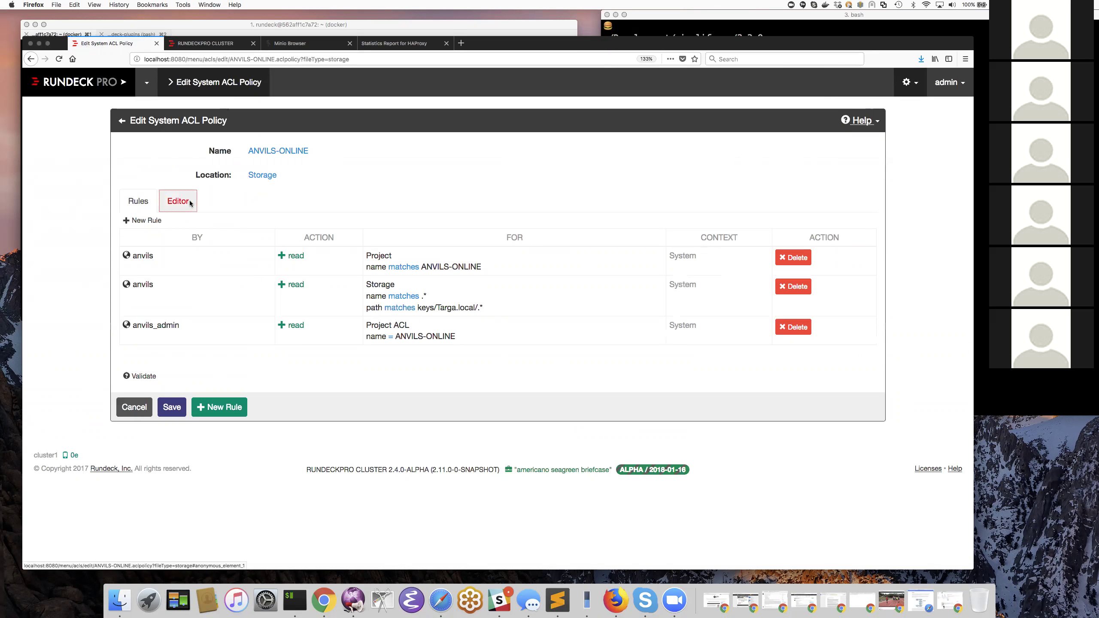
pyautogui.click(191, 203)
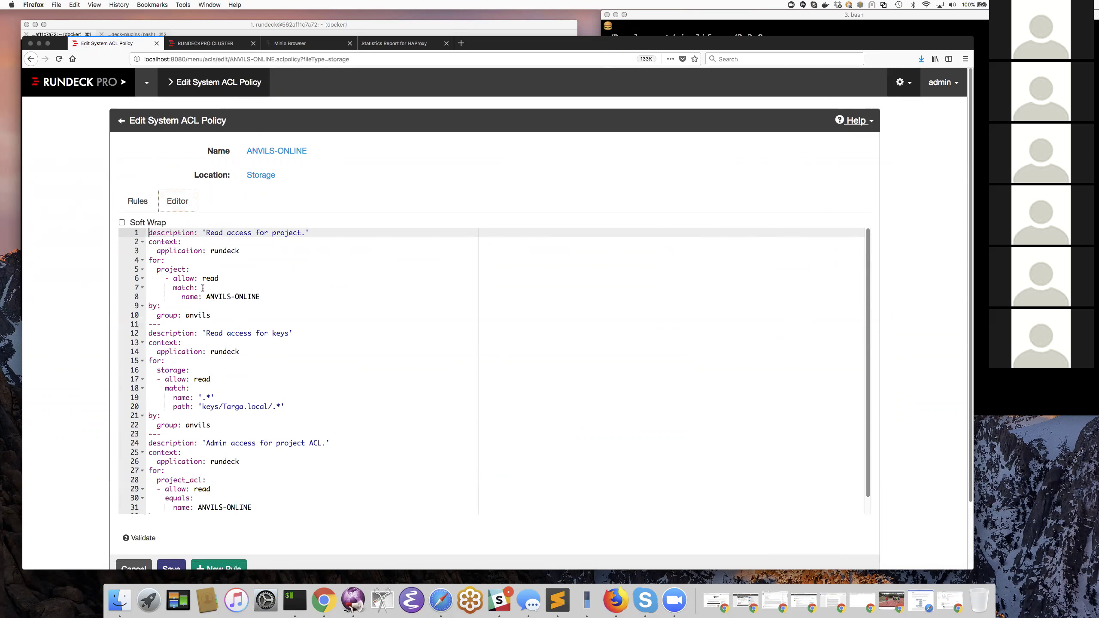
pyautogui.moveTo(149, 234); pyautogui.dragTo(245, 328)
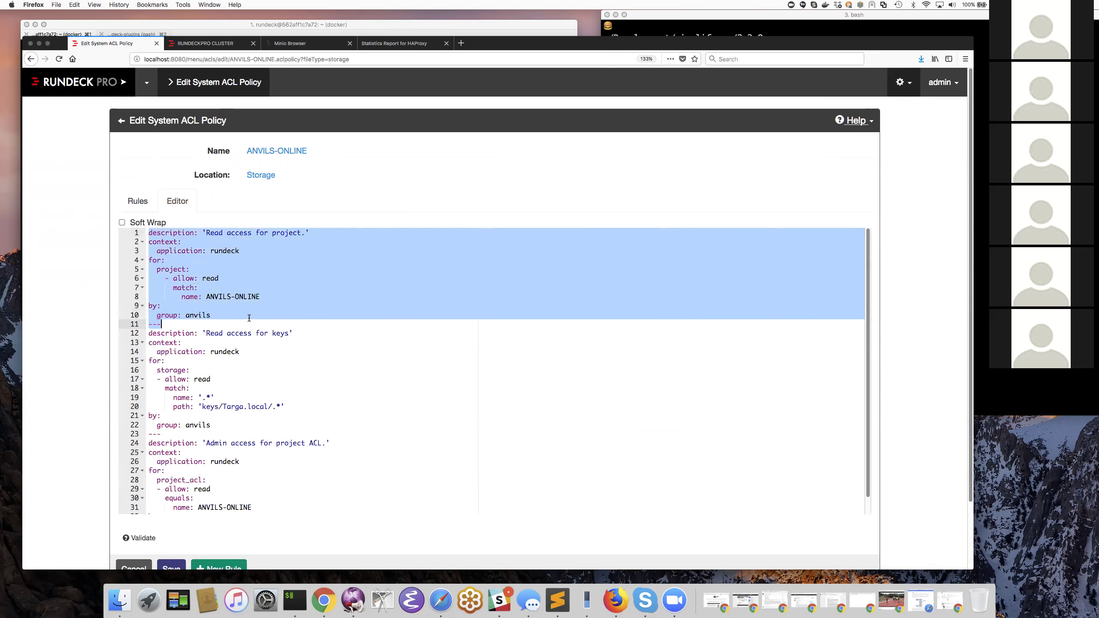
pyautogui.click(266, 297)
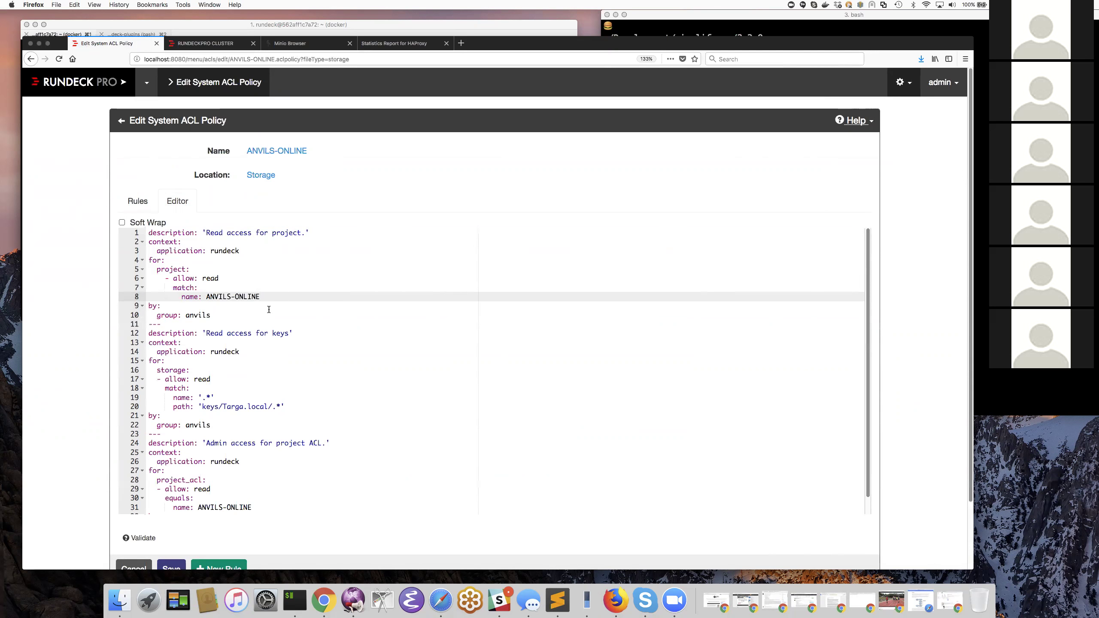
pyautogui.click(138, 201)
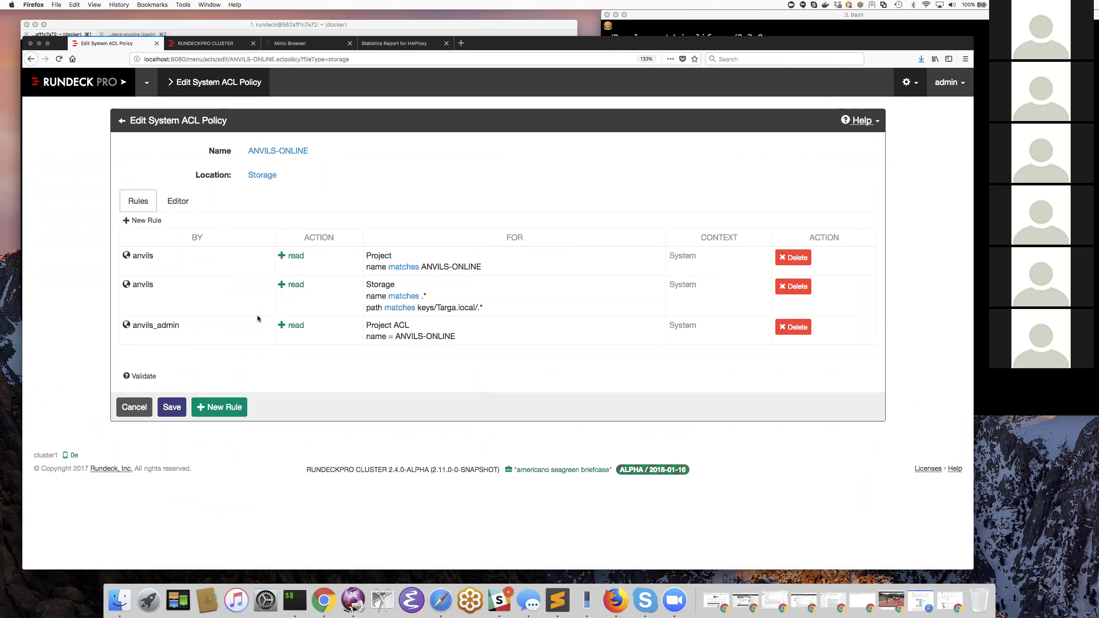
# - Abandon adding an ACL rule, recheck the YAML, then go to the ANVILS-ONLINE project home
pyautogui.click(229, 407)
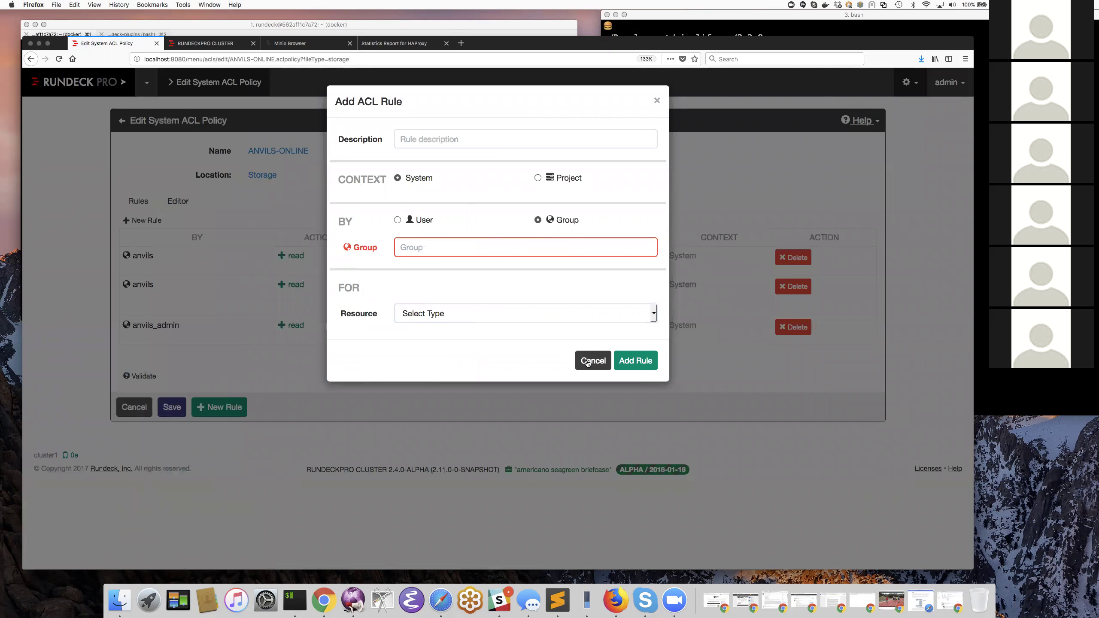
pyautogui.click(592, 361)
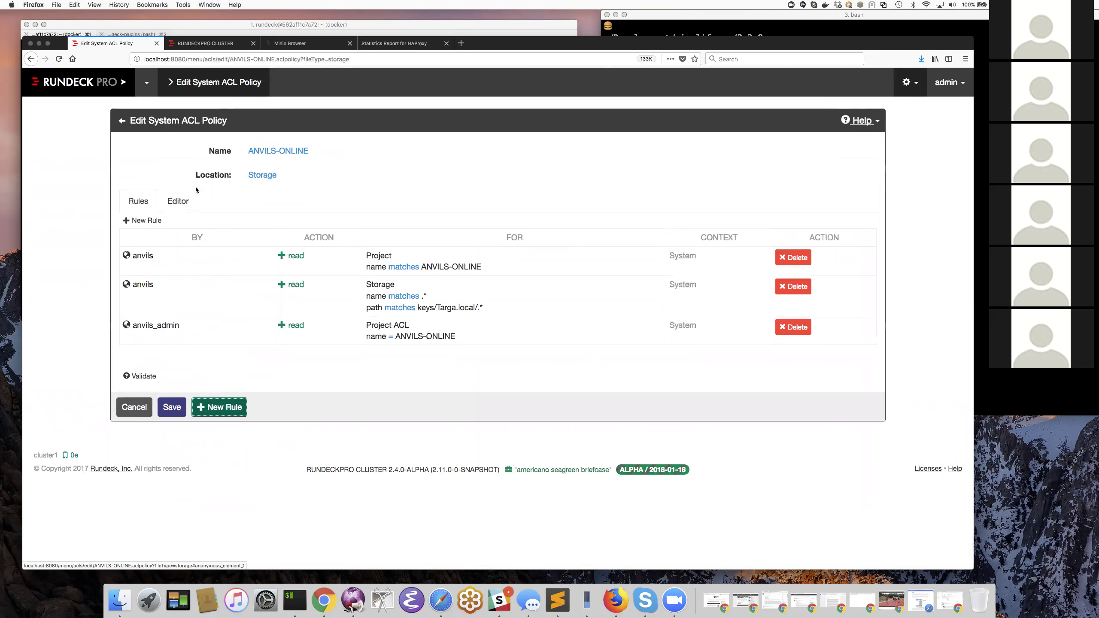
pyautogui.click(178, 202)
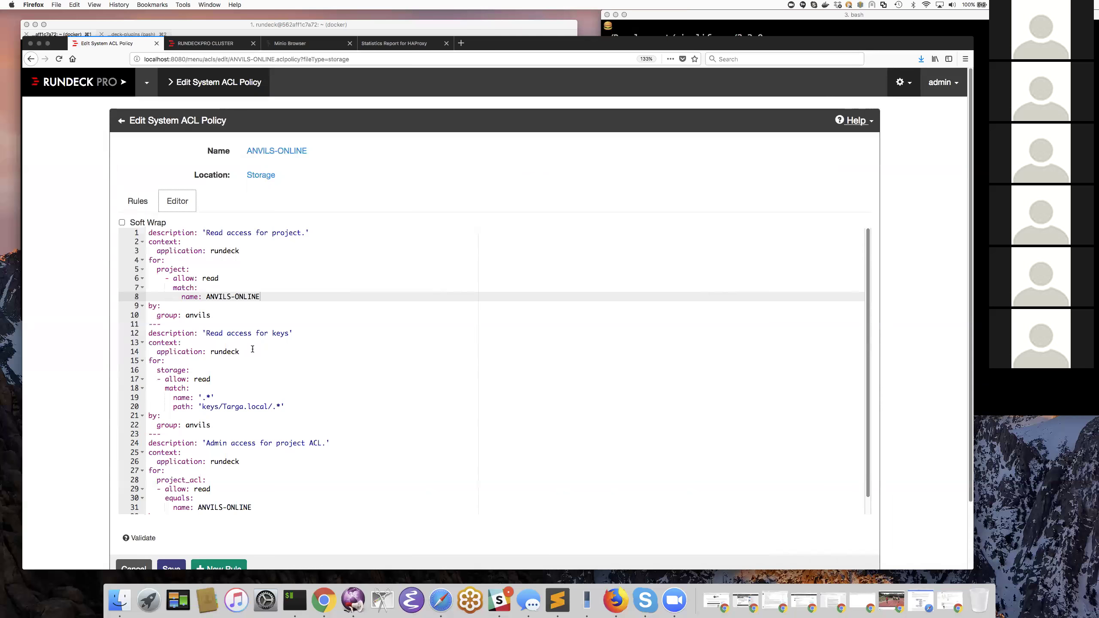
pyautogui.click(147, 205)
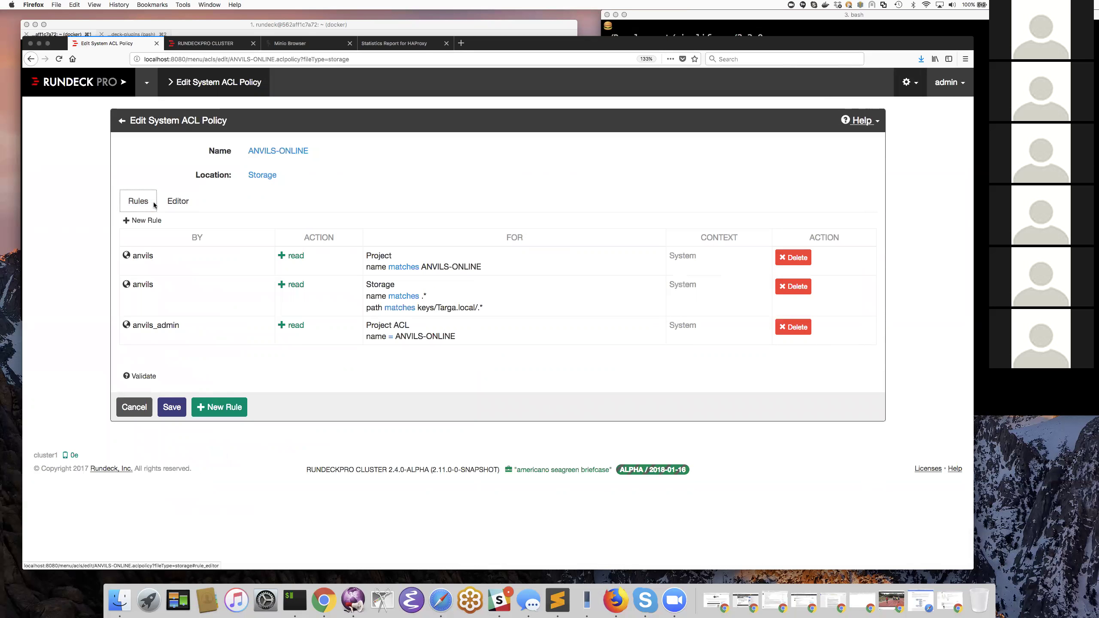
pyautogui.click(147, 84)
pyautogui.click(190, 148)
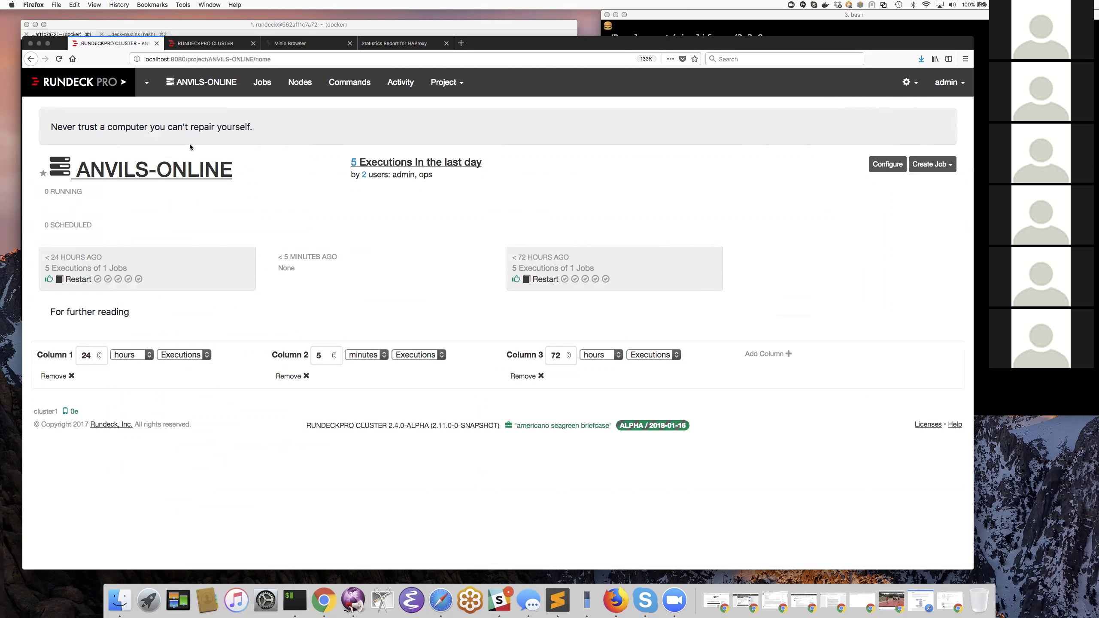
# - Open ANVILS-ONLINE's project Access Control page listing the Ops, Dev and Default policies
pyautogui.click(196, 164)
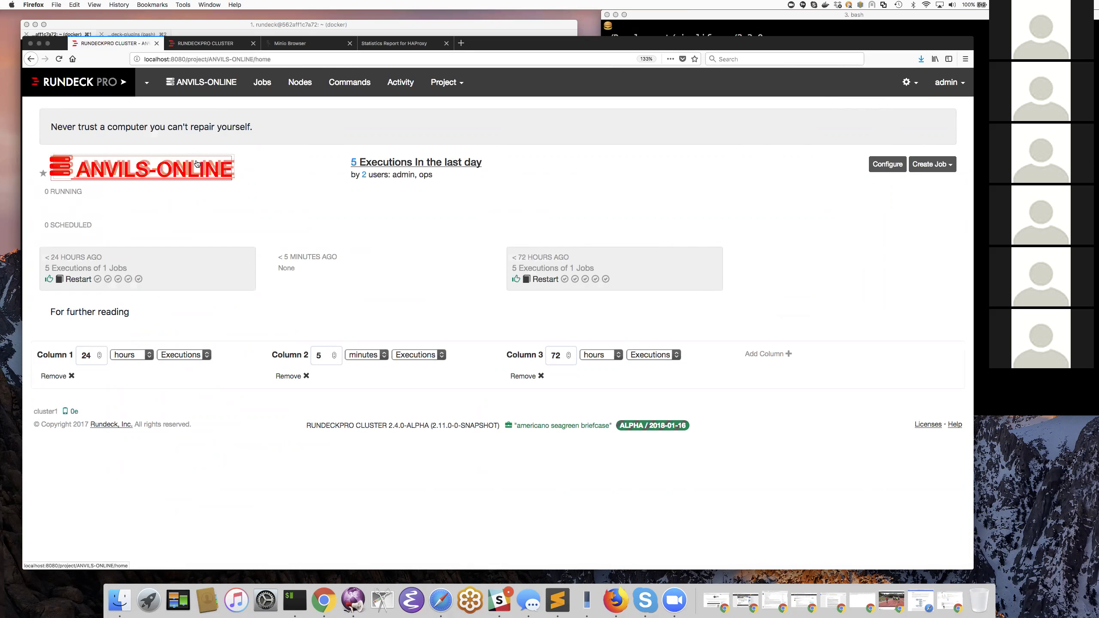
pyautogui.click(447, 87)
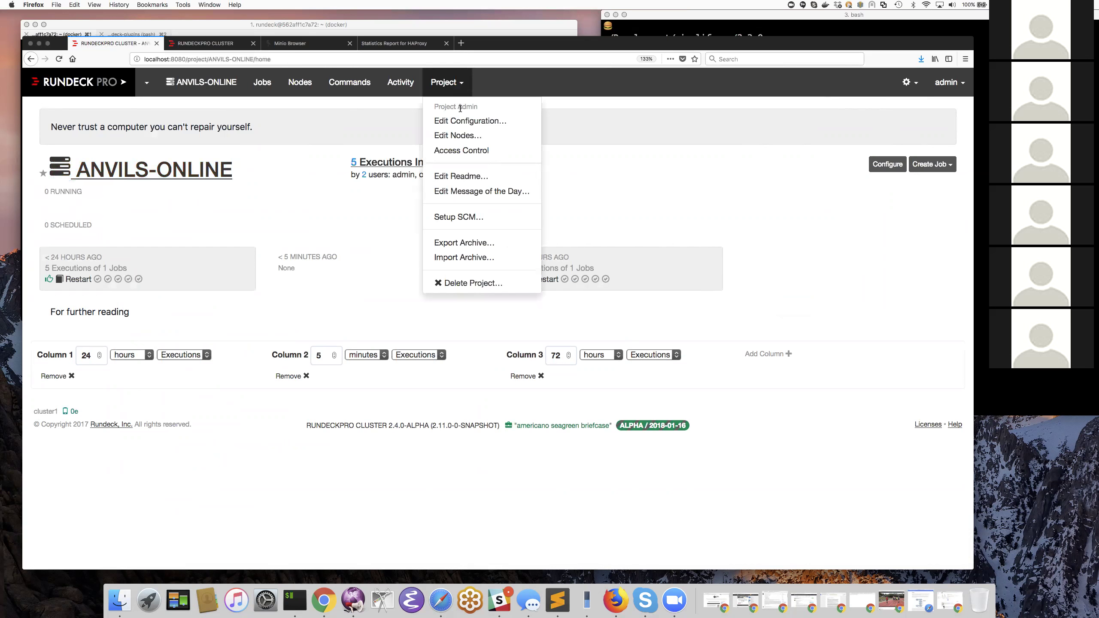
pyautogui.click(907, 83)
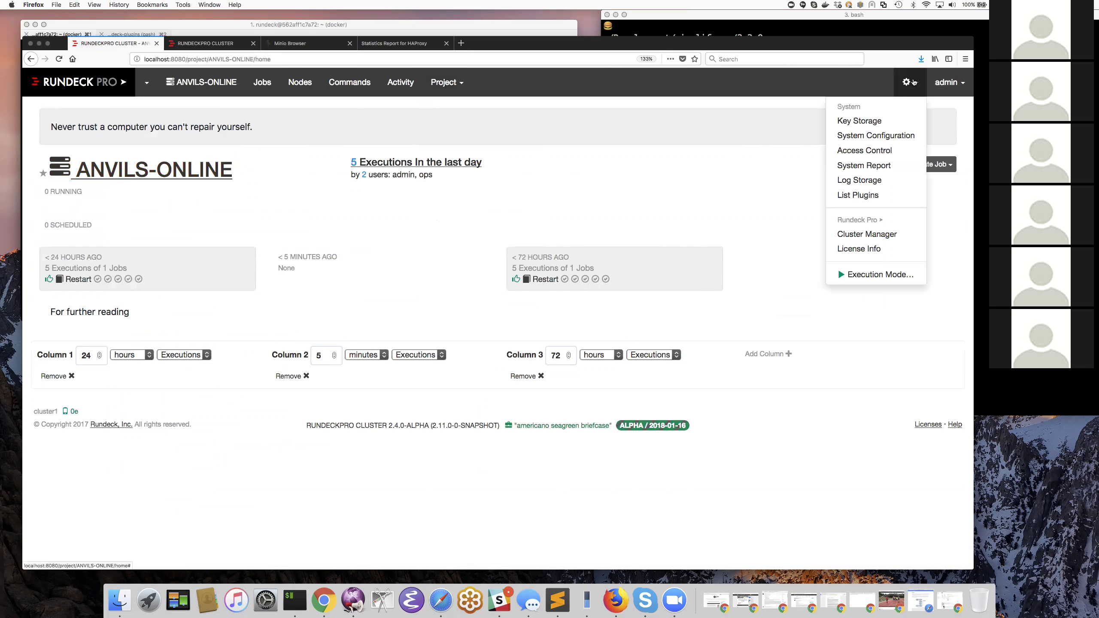
pyautogui.click(442, 86)
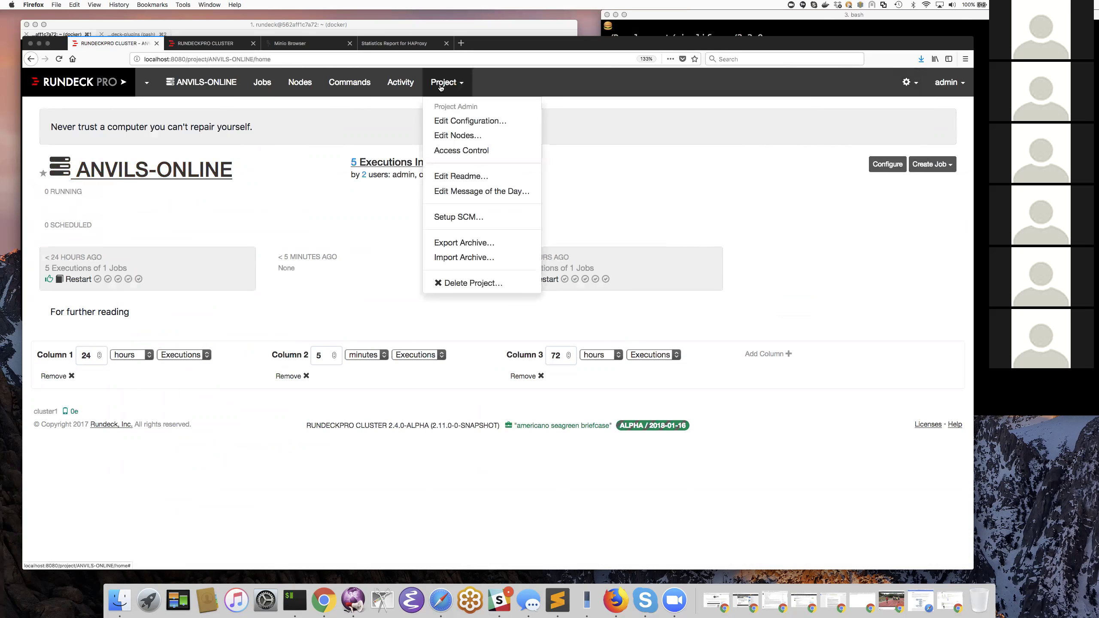
pyautogui.click(454, 152)
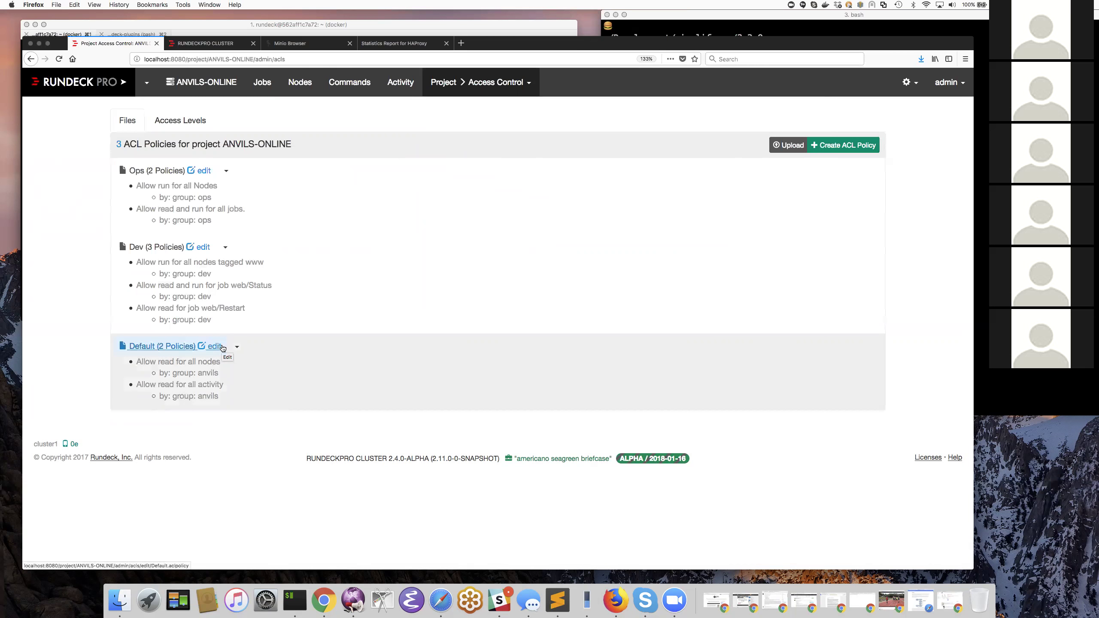
# - Open the Default ACL policy from the ANVILS-ONLINE access control list for editing
pyautogui.click(222, 347)
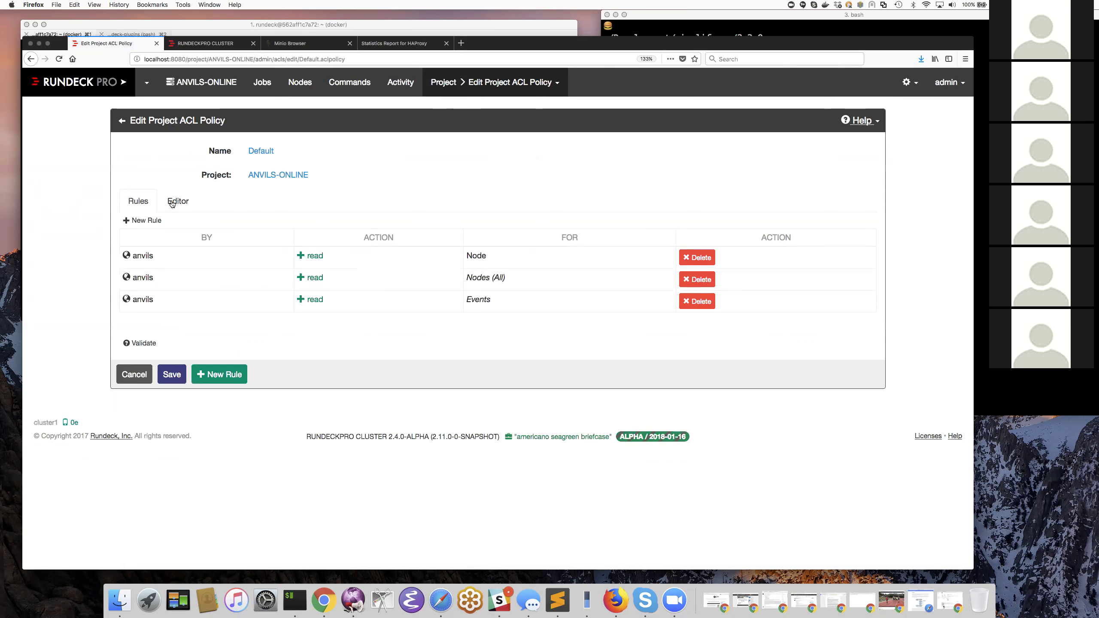
pyautogui.click(187, 203)
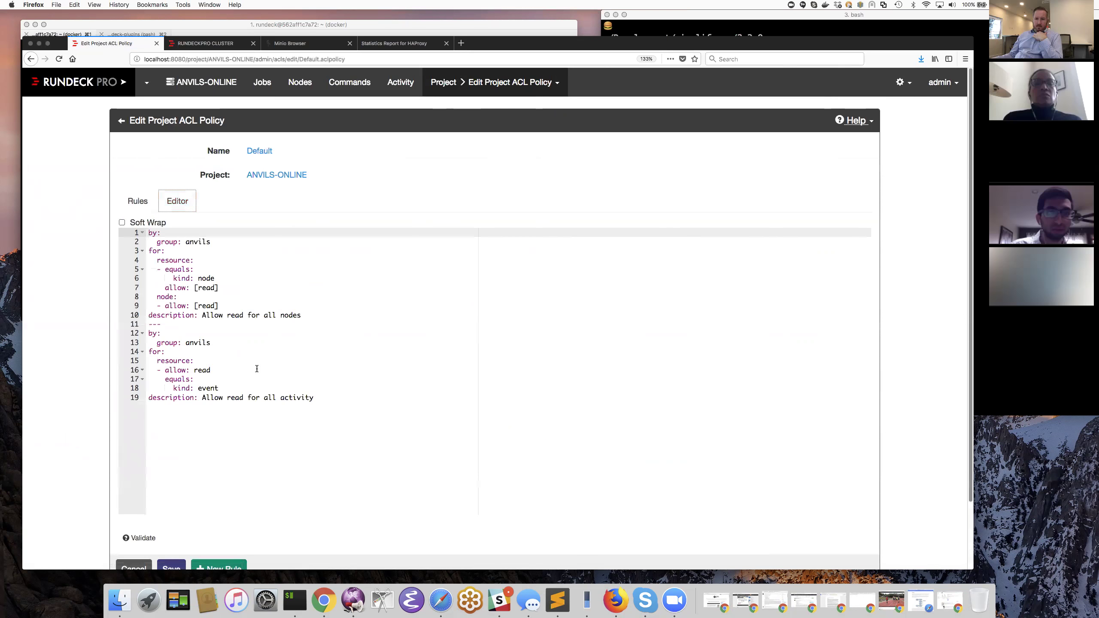
pyautogui.click(144, 202)
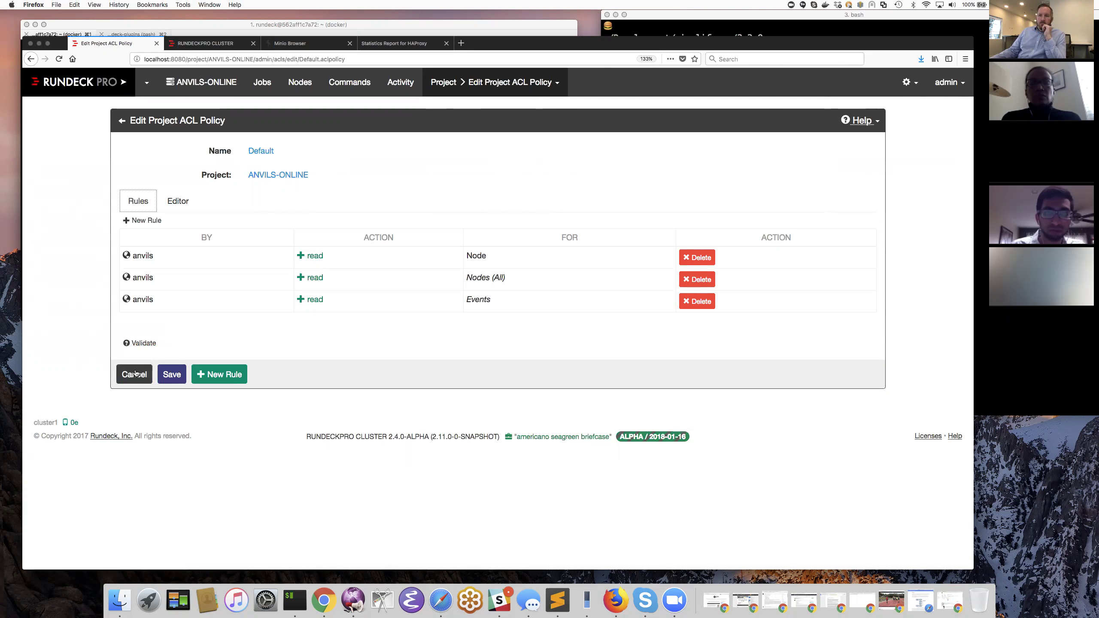
pyautogui.click(121, 121)
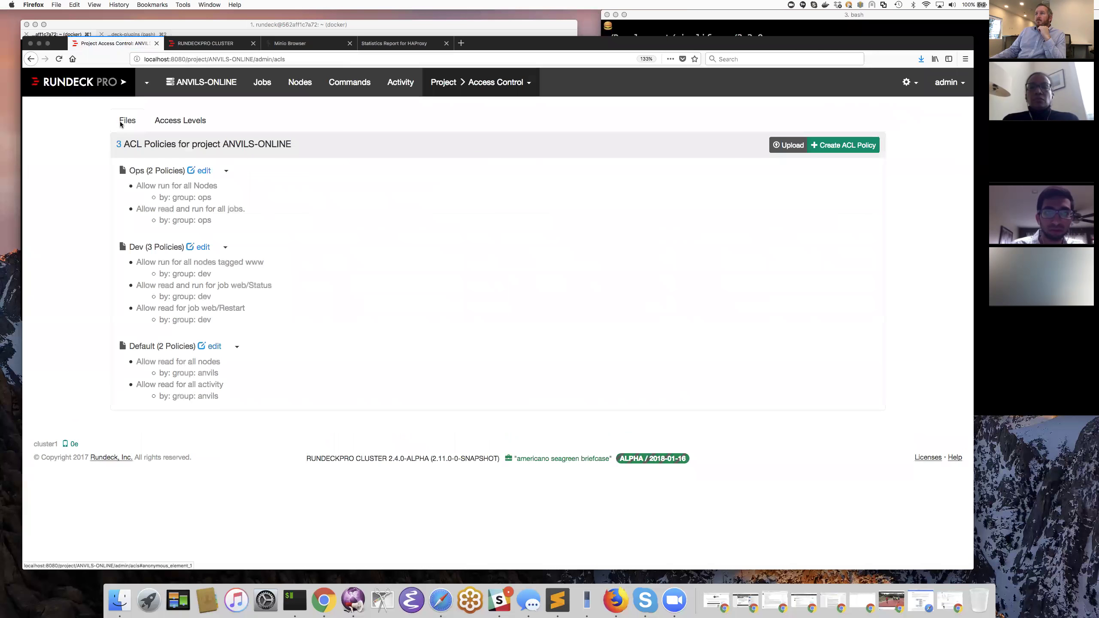
pyautogui.click(204, 171)
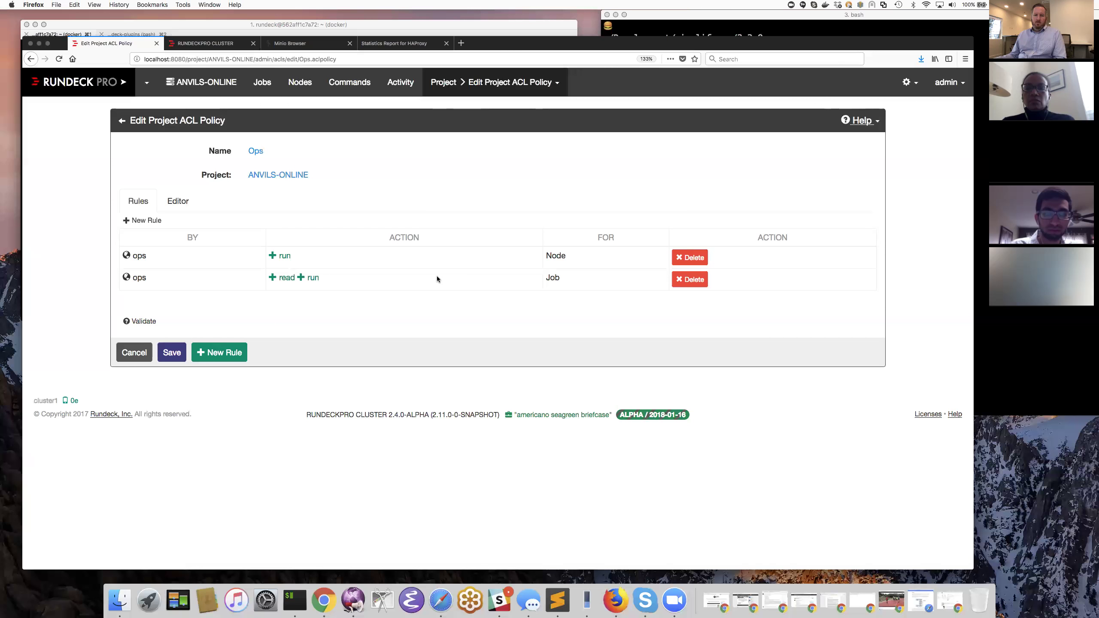
pyautogui.click(123, 122)
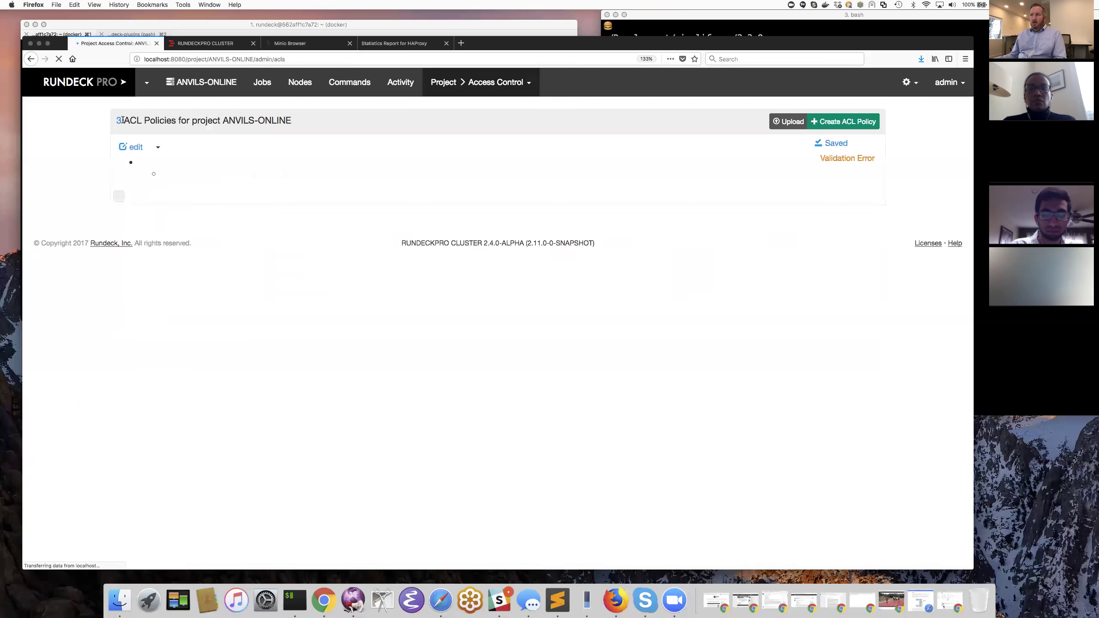
pyautogui.click(202, 248)
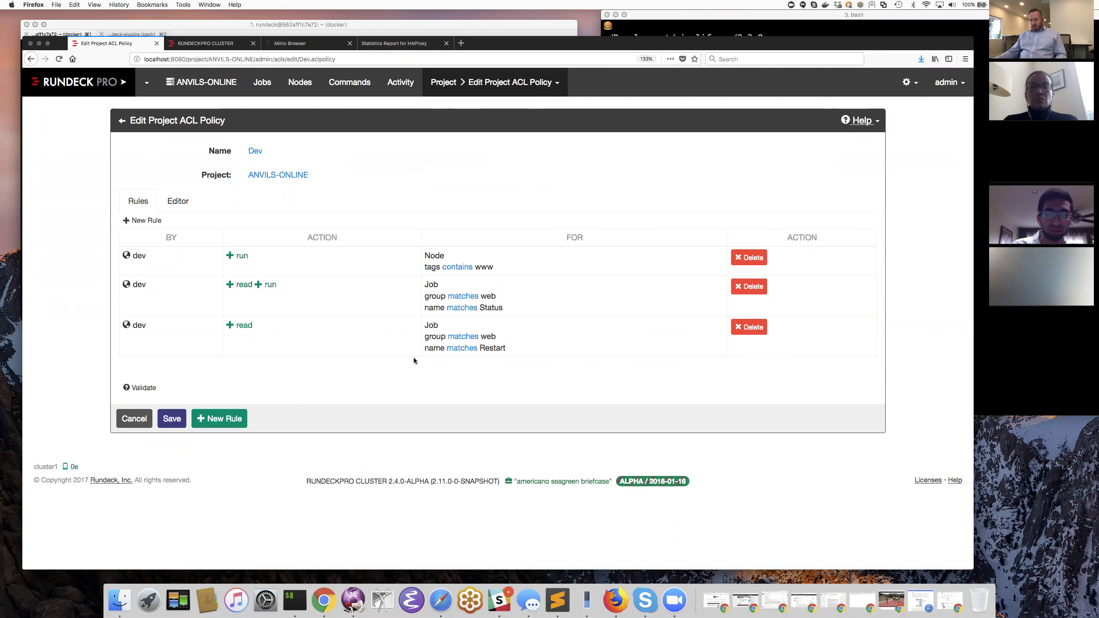
pyautogui.moveTo(502, 267); pyautogui.dragTo(423, 258)
pyautogui.tripleClick(485, 265)
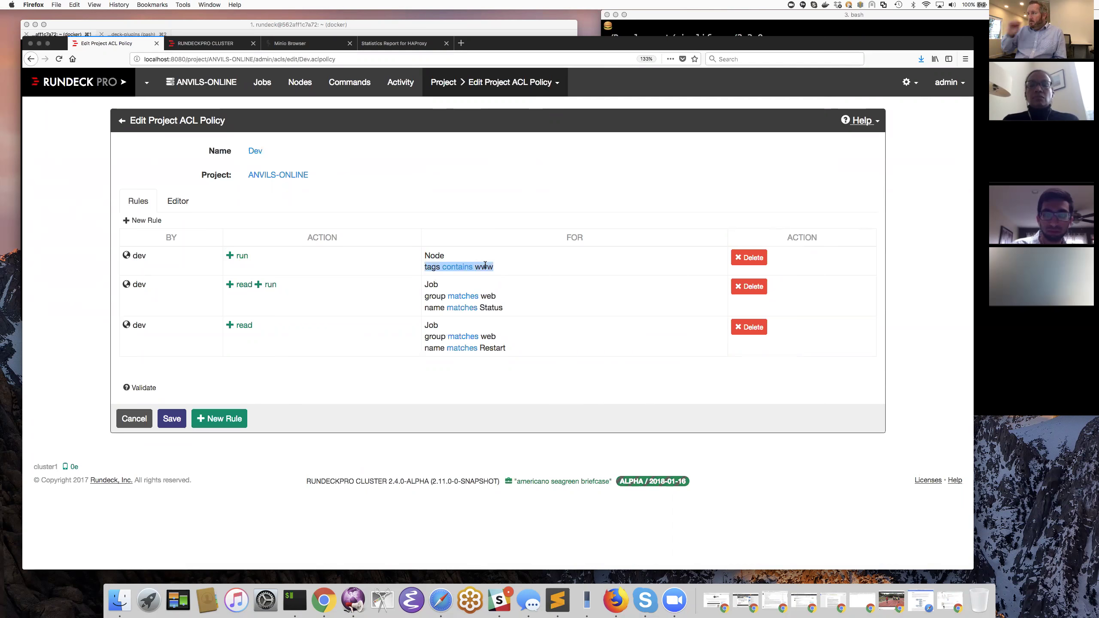
pyautogui.tripleClick(492, 309)
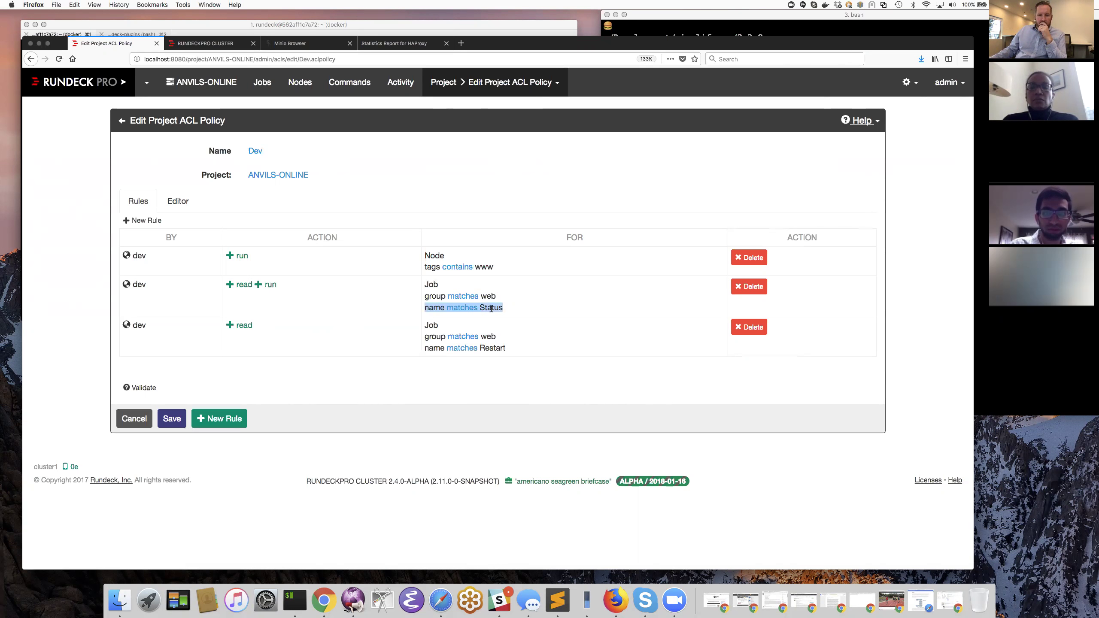
pyautogui.tripleClick(496, 347)
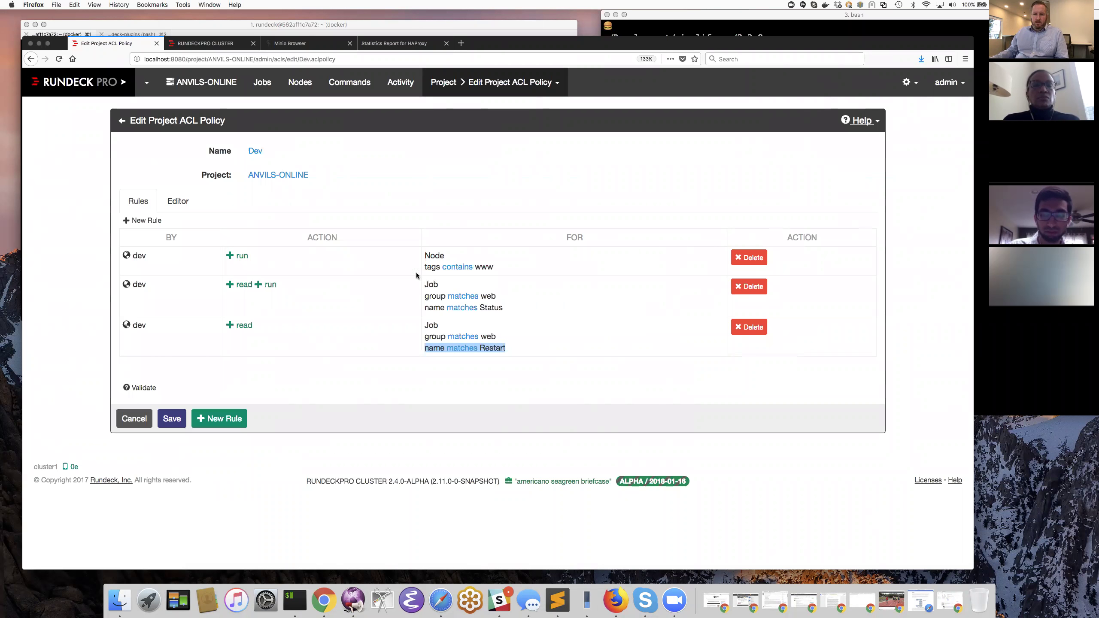
pyautogui.click(122, 122)
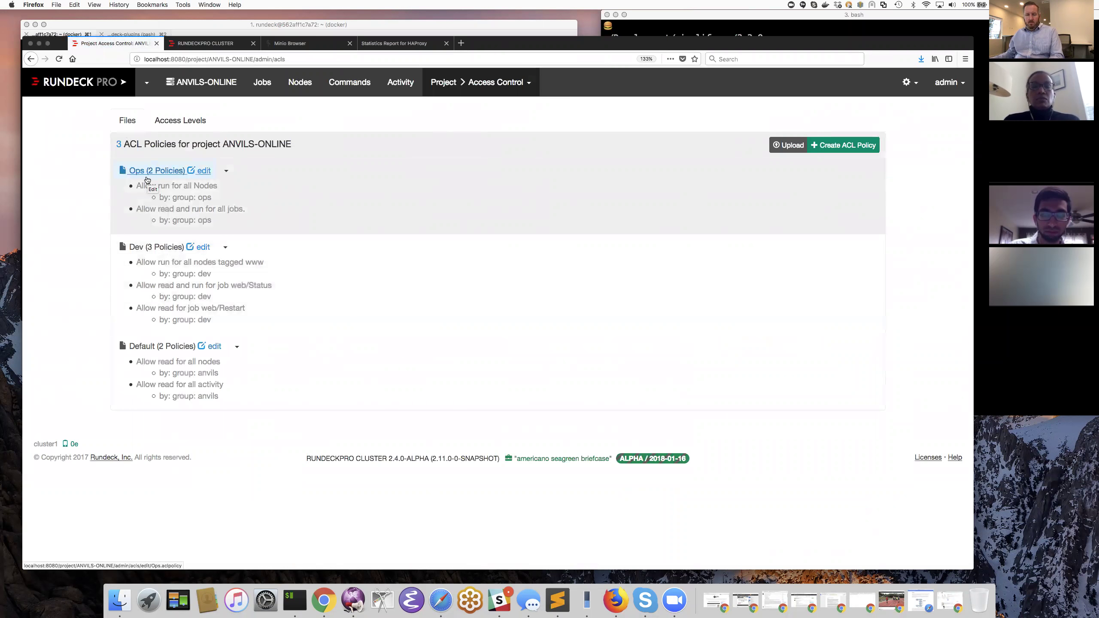
# - Show the anvils group's access on all jobs in Access Levels
pyautogui.click(176, 122)
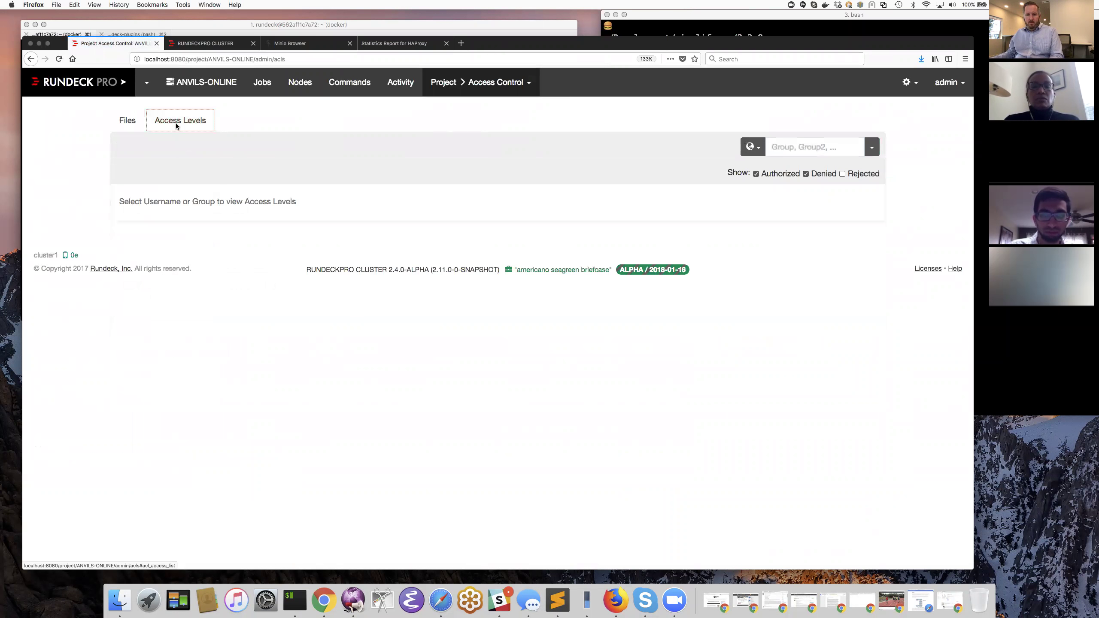
pyautogui.click(876, 149)
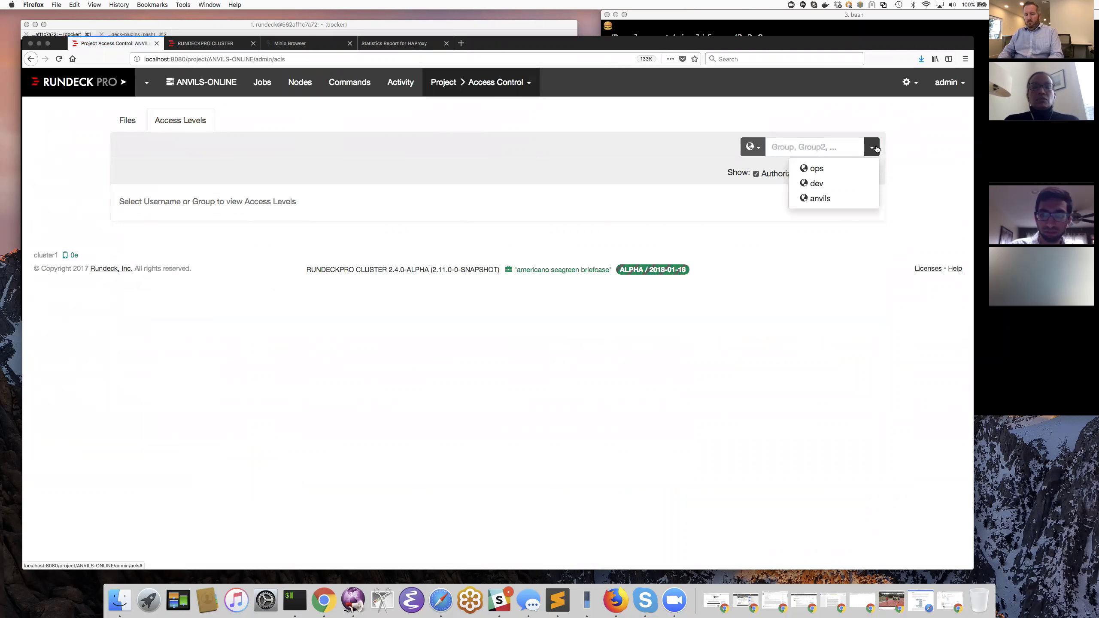
pyautogui.click(837, 198)
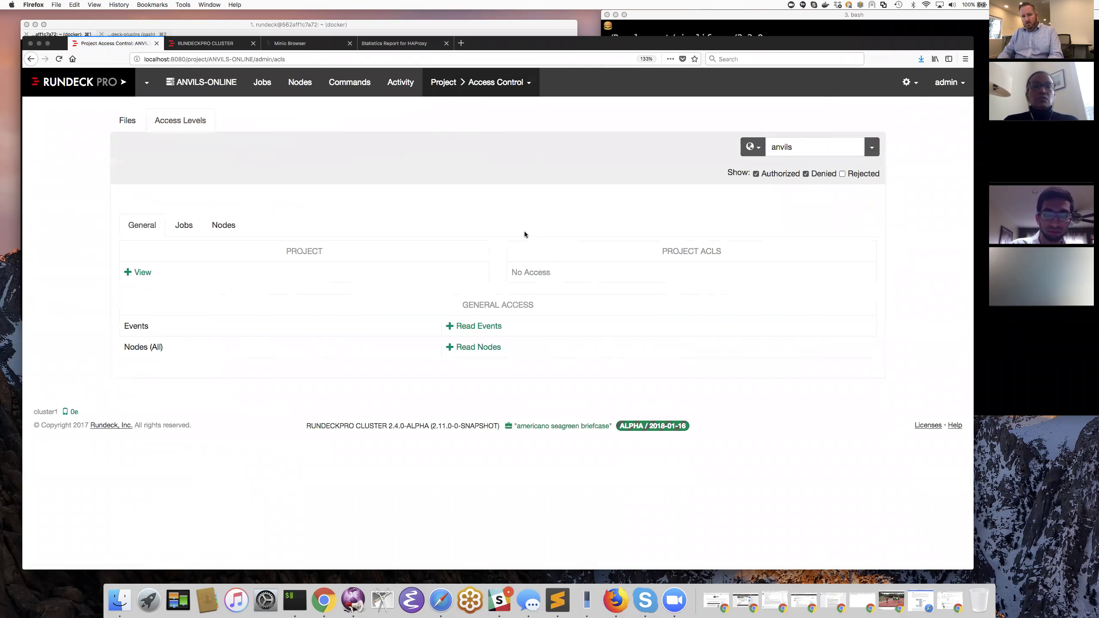
pyautogui.click(184, 225)
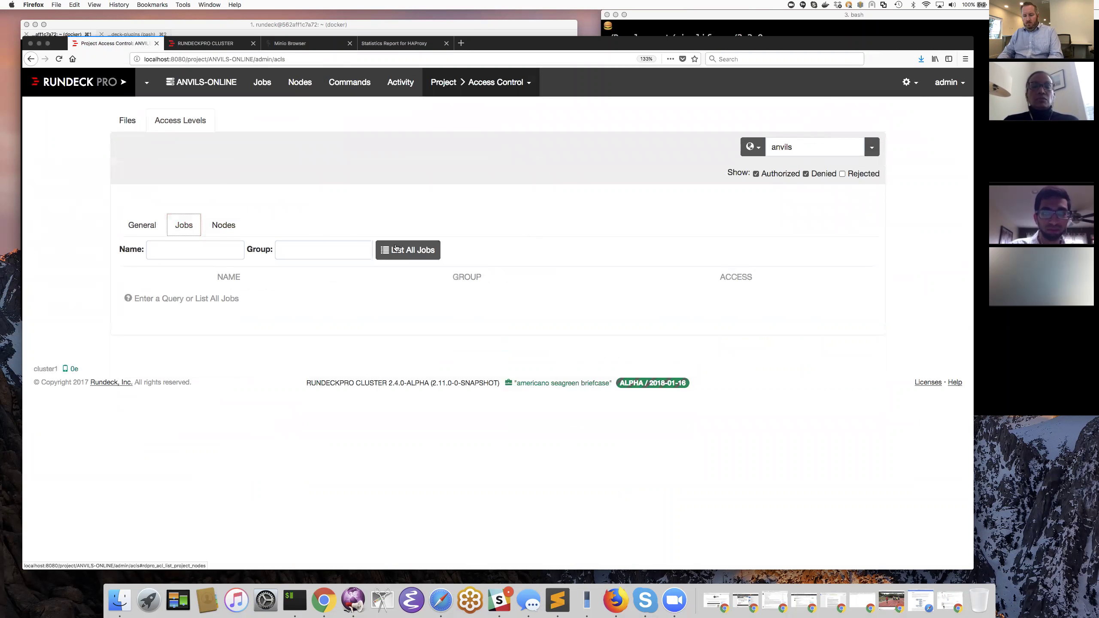
pyautogui.click(395, 249)
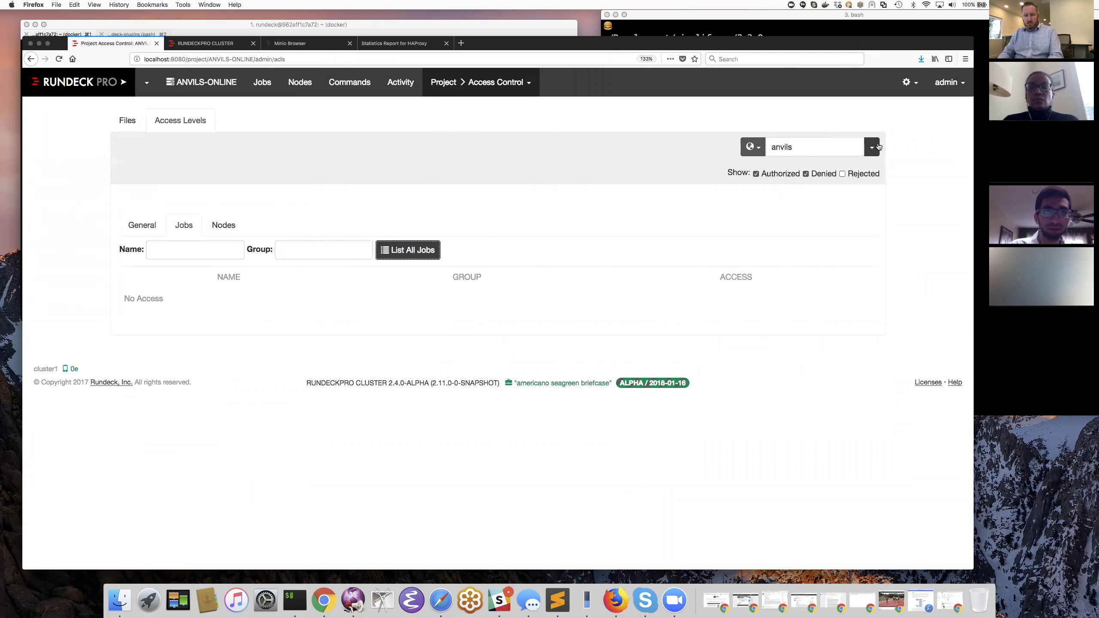
# - List the ops role's Read and Run Job access on all five jobs, then select dev
pyautogui.click(879, 147)
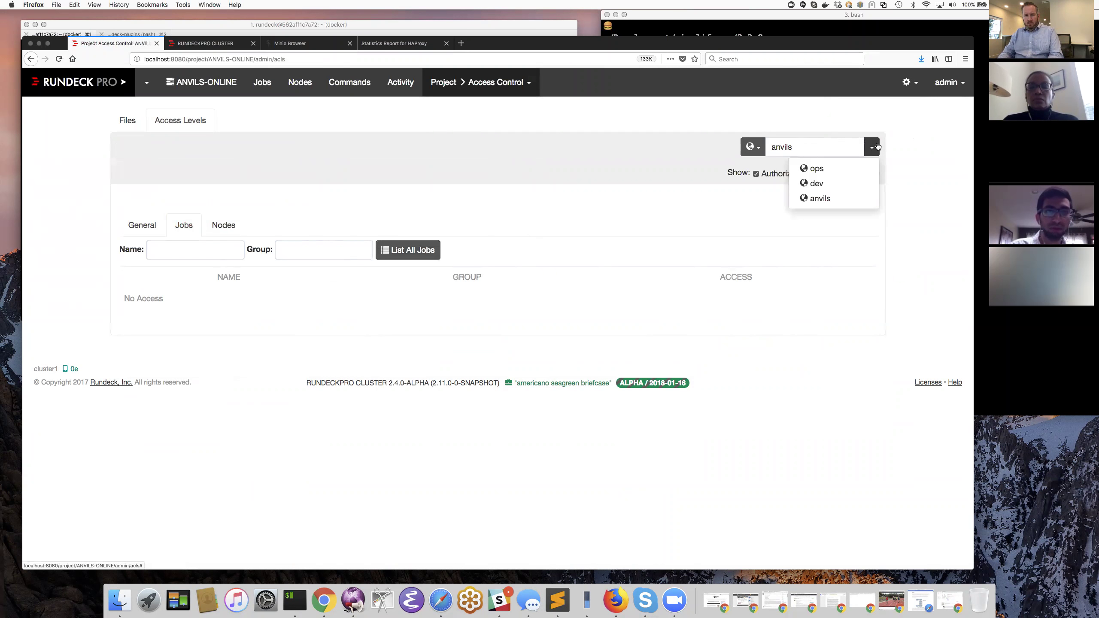
pyautogui.click(838, 172)
pyautogui.click(432, 254)
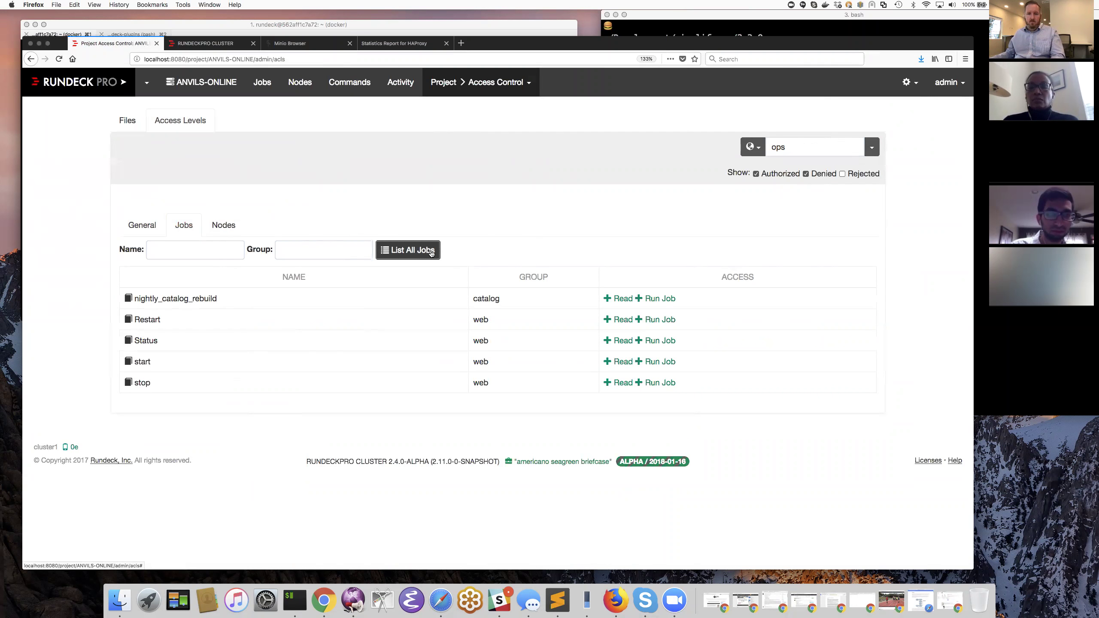
pyautogui.click(873, 148)
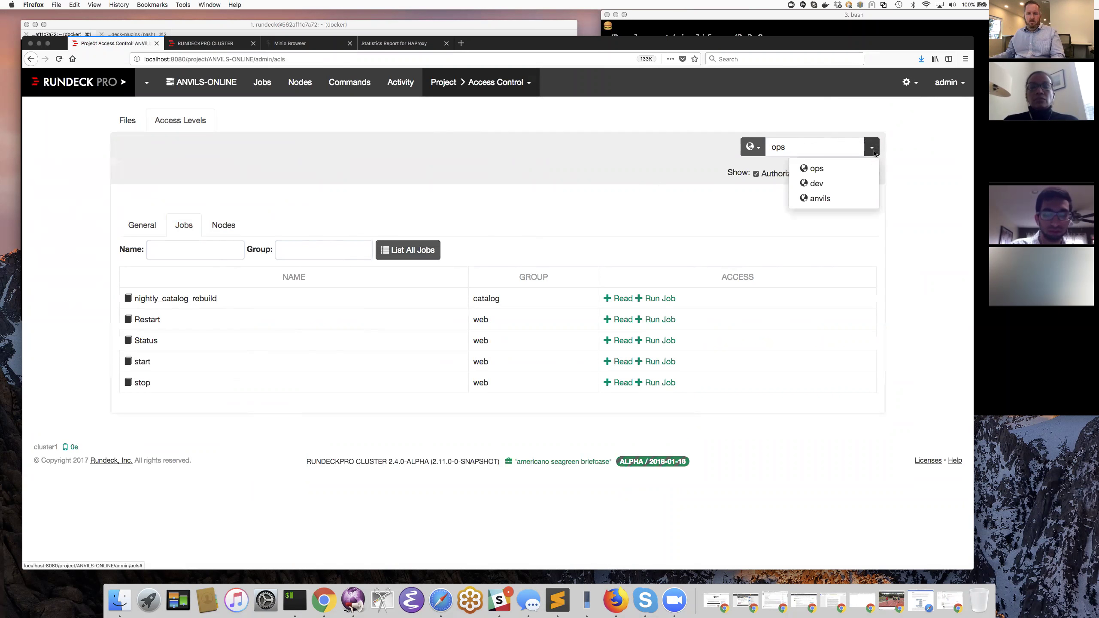
pyautogui.click(846, 183)
# - List dev's job and node access, then bring the '3. bash' iTerm window forward
pyautogui.click(381, 253)
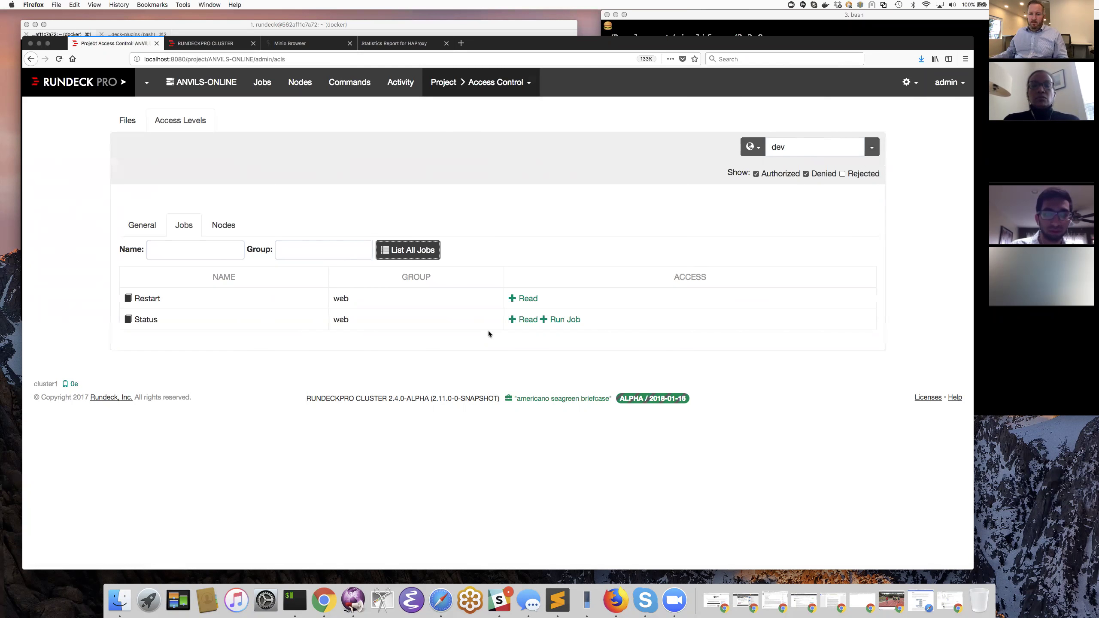
pyautogui.click(223, 225)
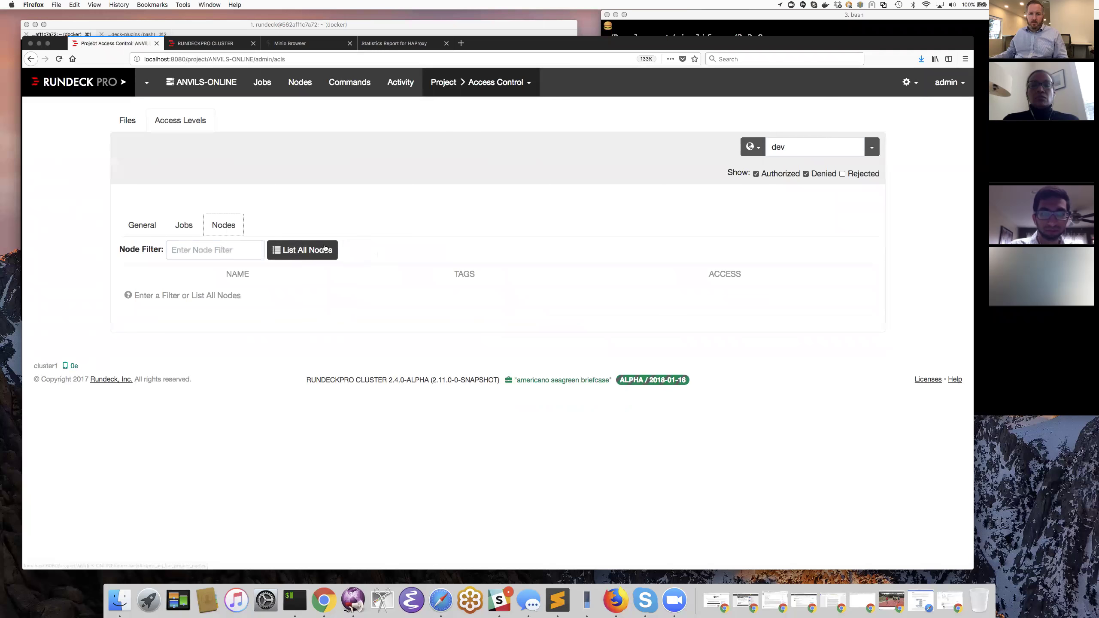
pyautogui.click(325, 250)
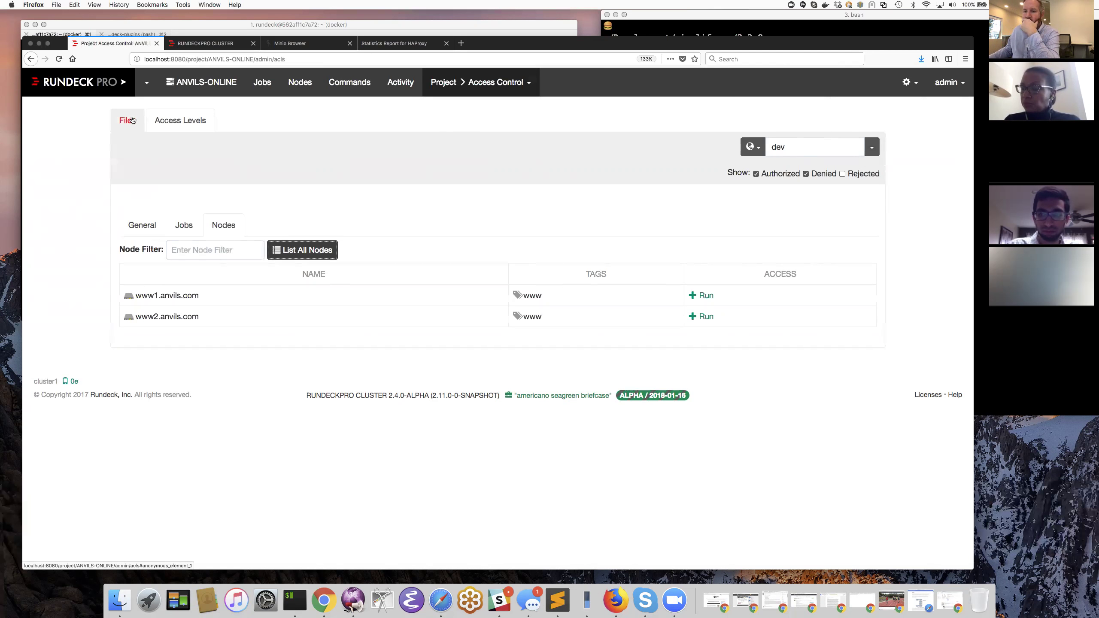
pyautogui.rightClick(301, 611)
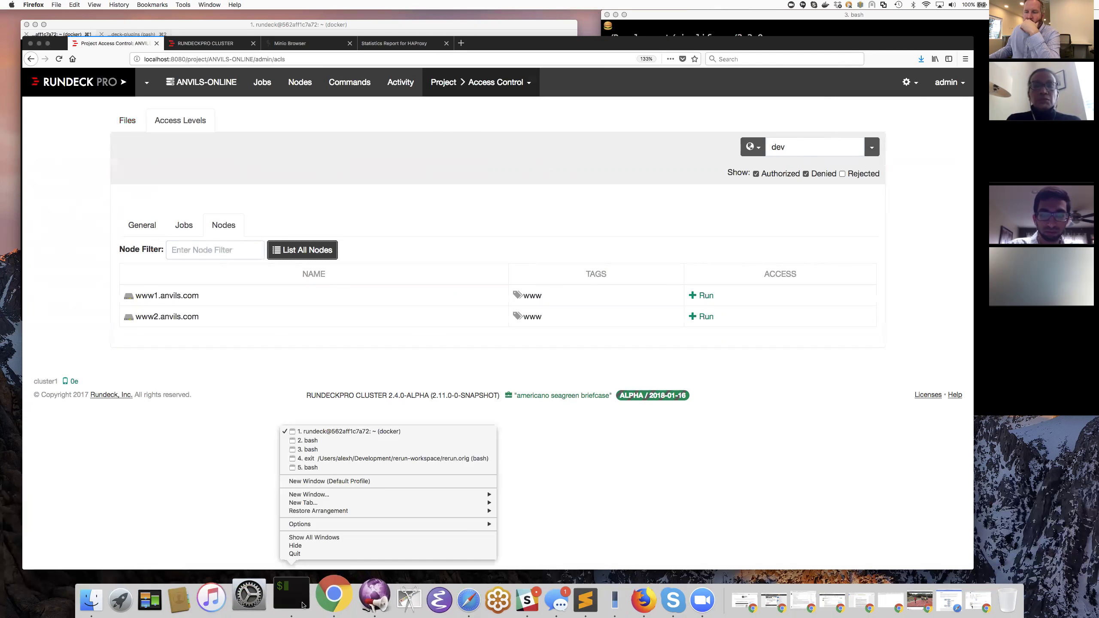
pyautogui.click(351, 450)
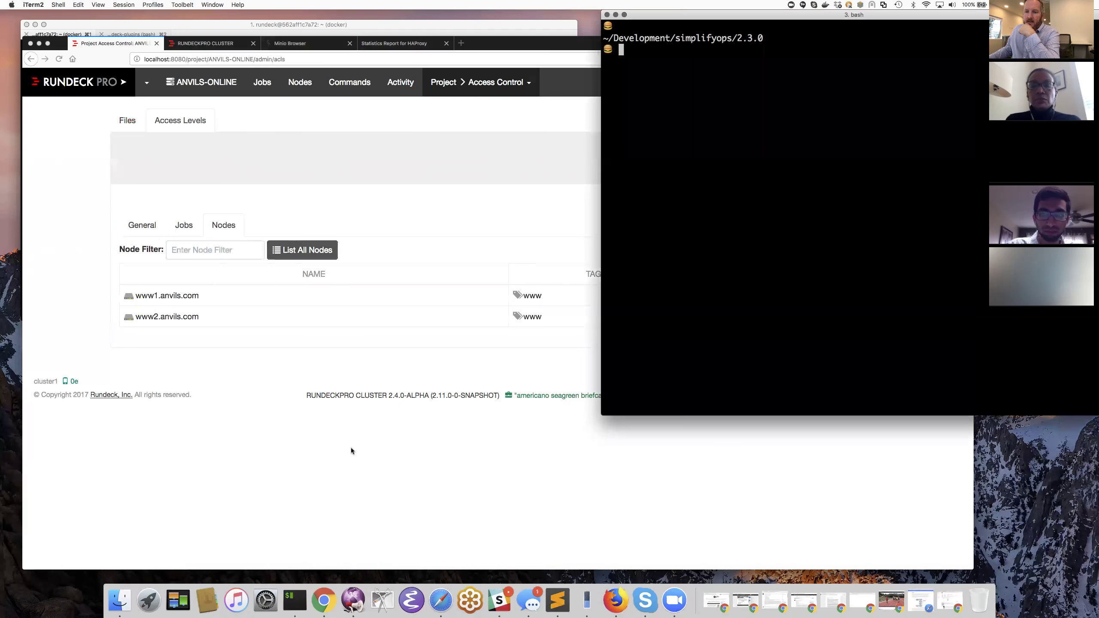
# - Locate rd-acl with 'find . -name rd-acl' and run ./tools/bin/rd-acl without a command
pyautogui.write('f')
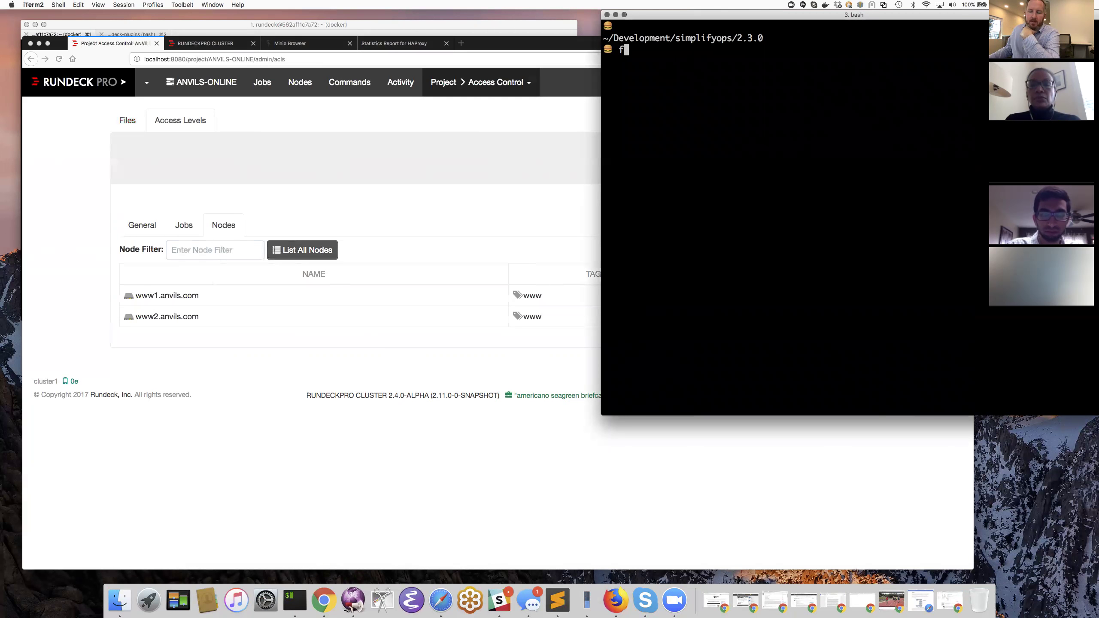
pyautogui.write('ind . -name rd-acl')
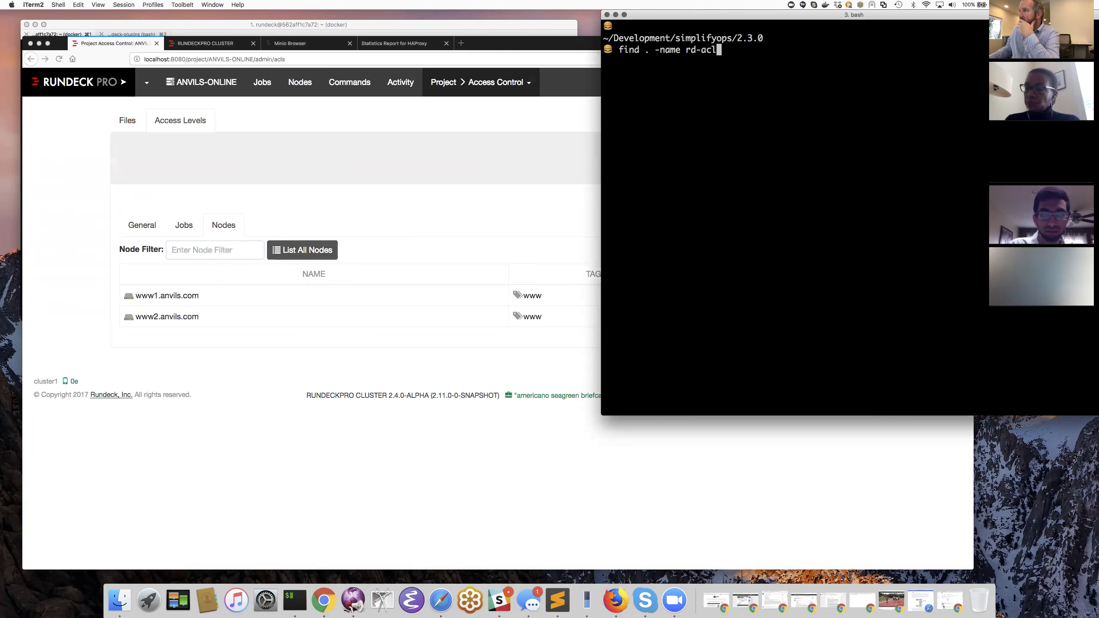
pyautogui.press('Return')
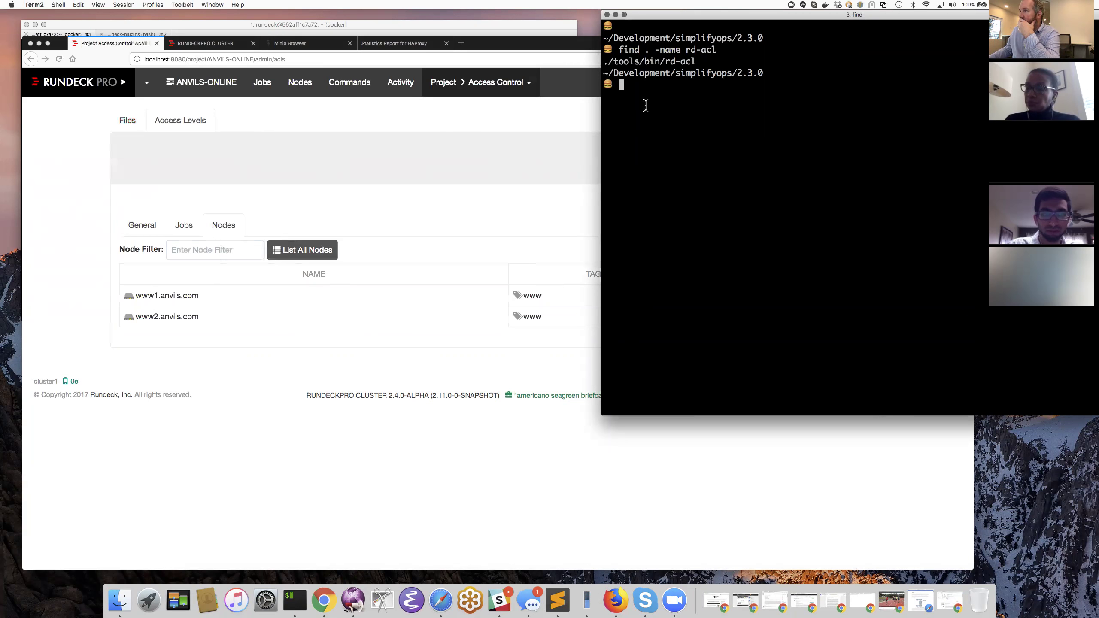
pyautogui.doubleClick(651, 65)
pyautogui.press('super+c')
pyautogui.press('super+v')
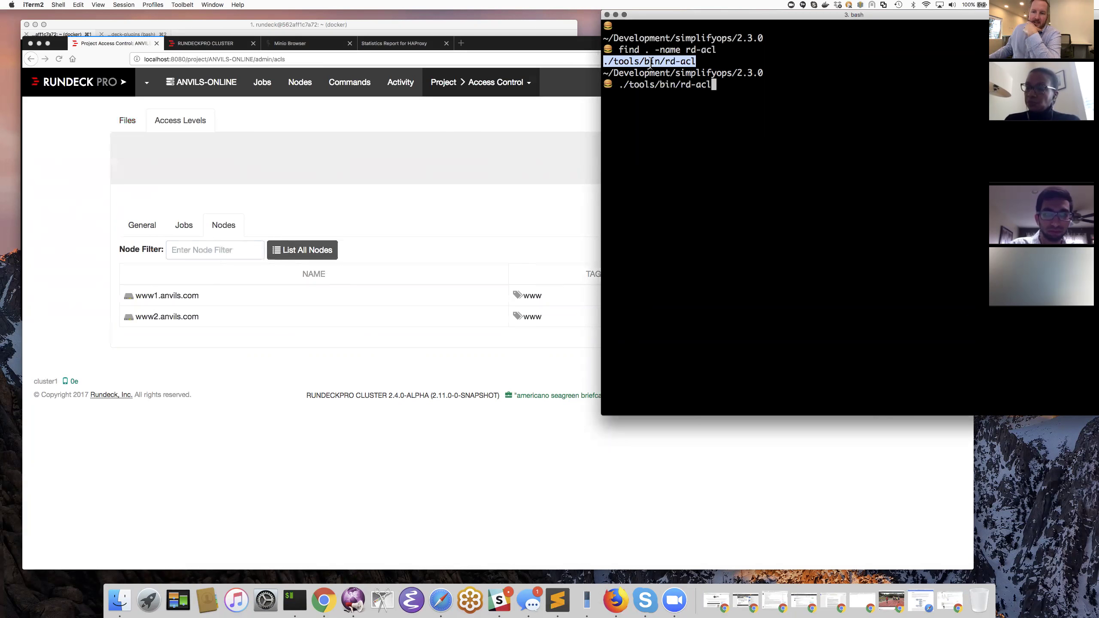
pyautogui.hotkey('ctrl', 'l')
pyautogui.press('Return')
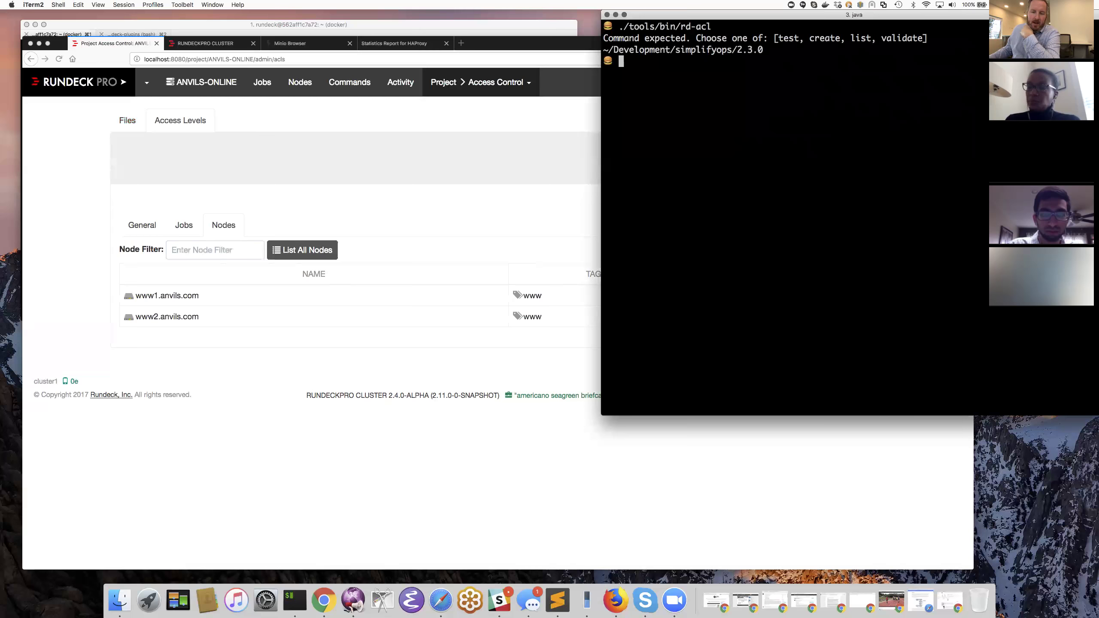
# - Recall the rd-acl command, append 'list' unrun, and reposition the terminal window
pyautogui.press('Up')
pyautogui.write('list')
pyautogui.hotkey('ctrl', 'l')
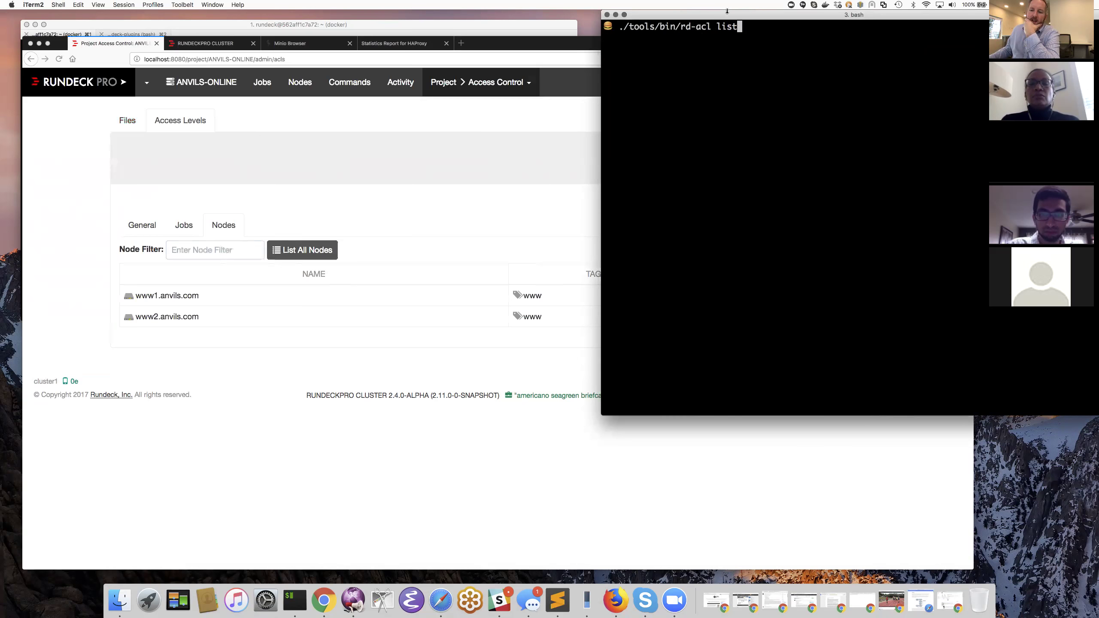
pyautogui.moveTo(727, 11); pyautogui.dragTo(592, 20)
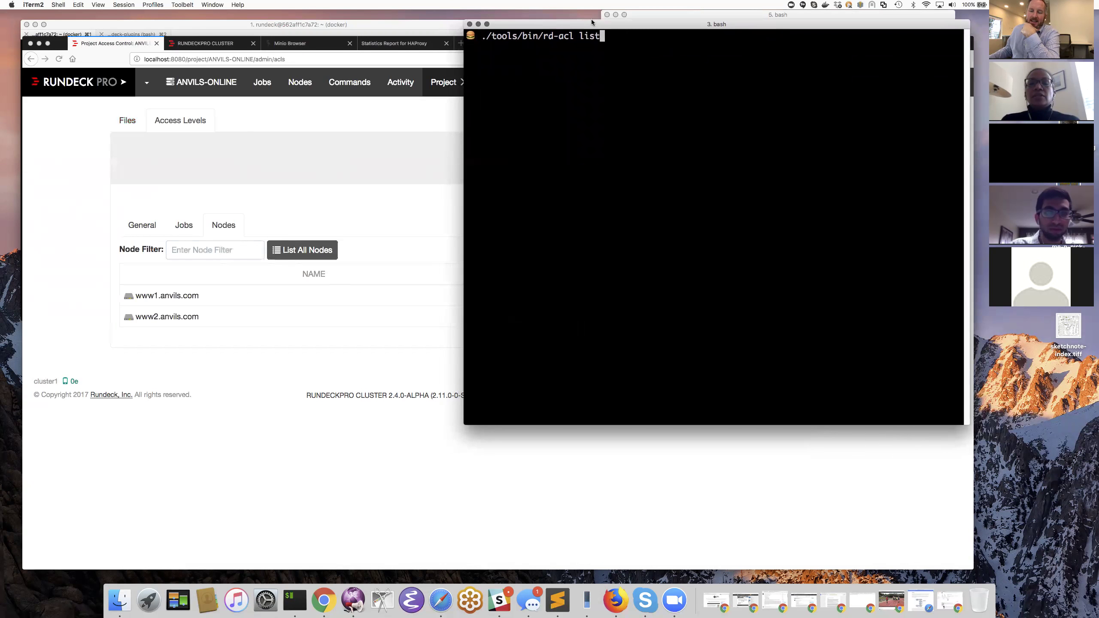
# - Run 'rd-acl list', enlarge the terminal font, and move and widen the terminal window
pyautogui.press('Return')
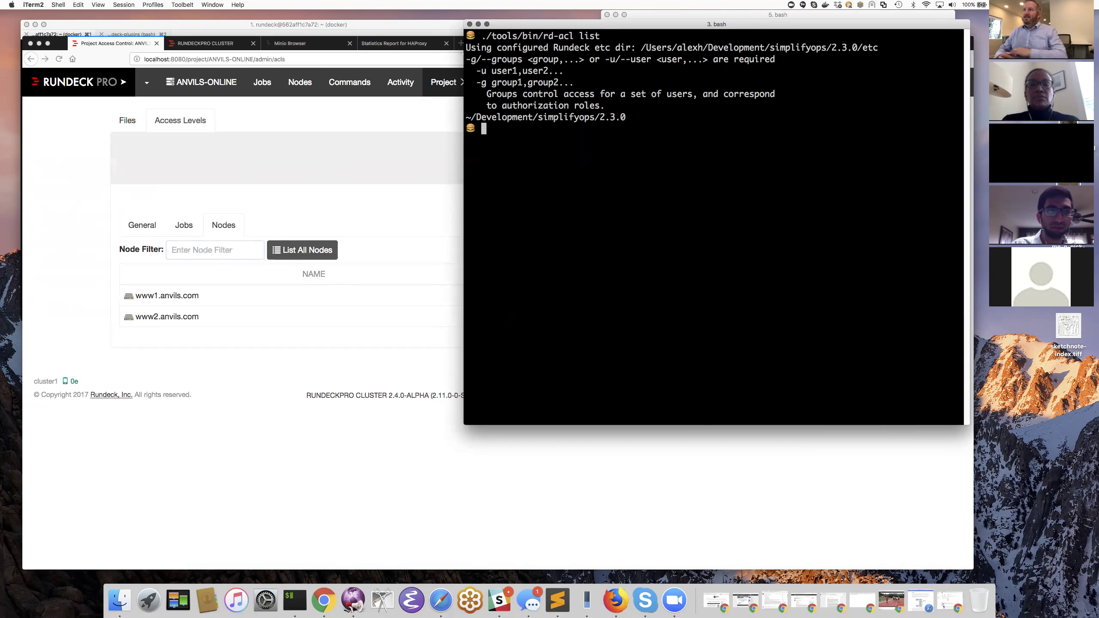
pyautogui.press('super+equal')
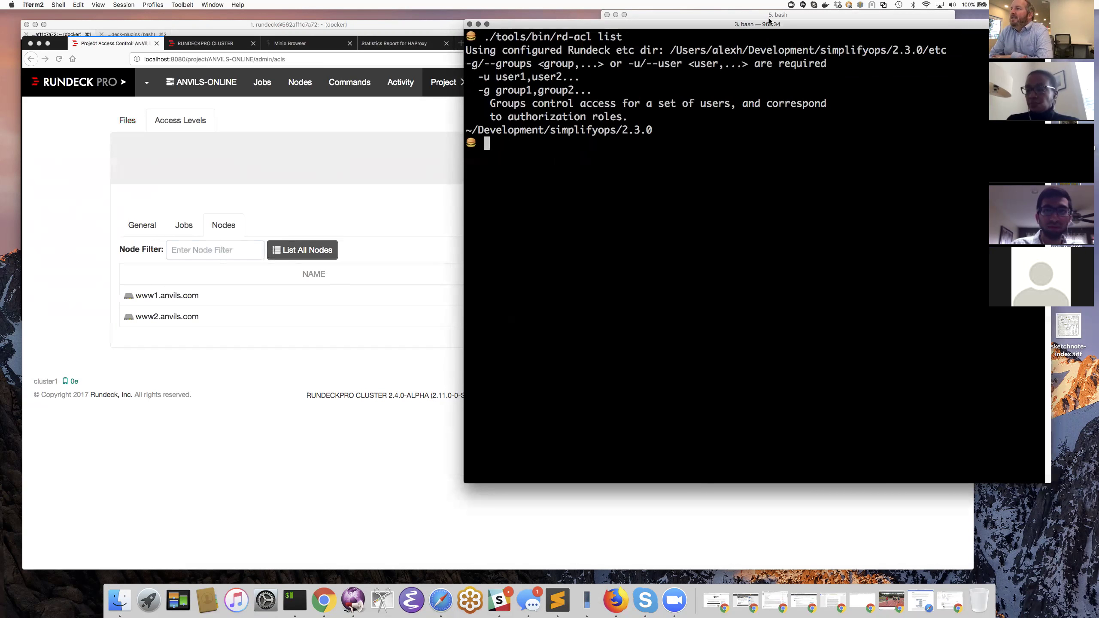
pyautogui.moveTo(744, 24); pyautogui.dragTo(492, 12)
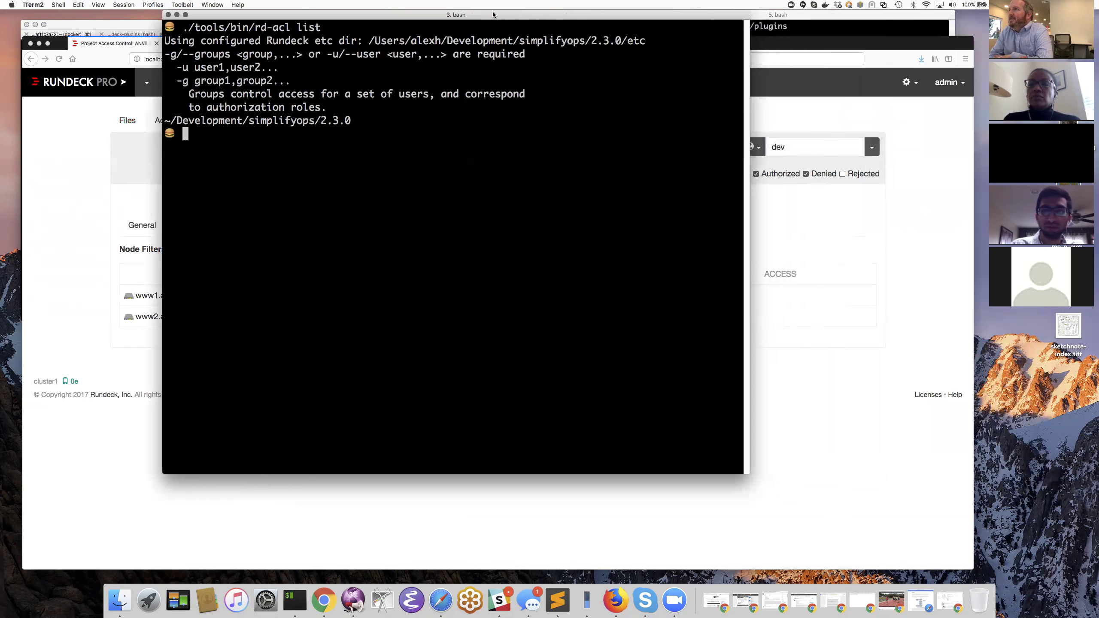
pyautogui.moveTo(752, 344); pyautogui.dragTo(960, 336)
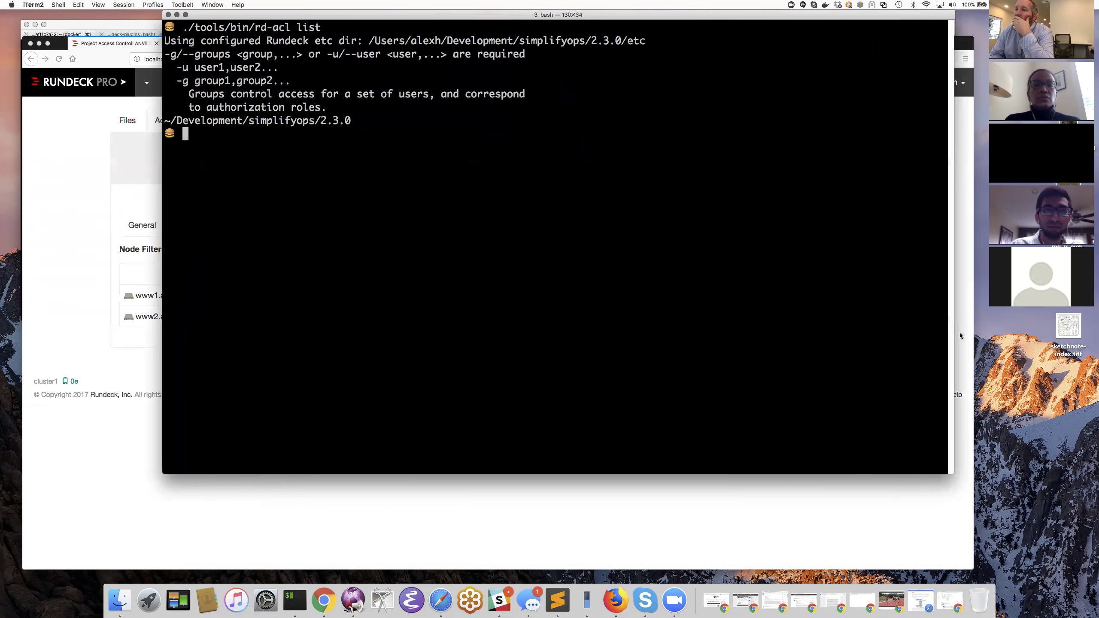
pyautogui.moveTo(195, 30); pyautogui.dragTo(248, 30)
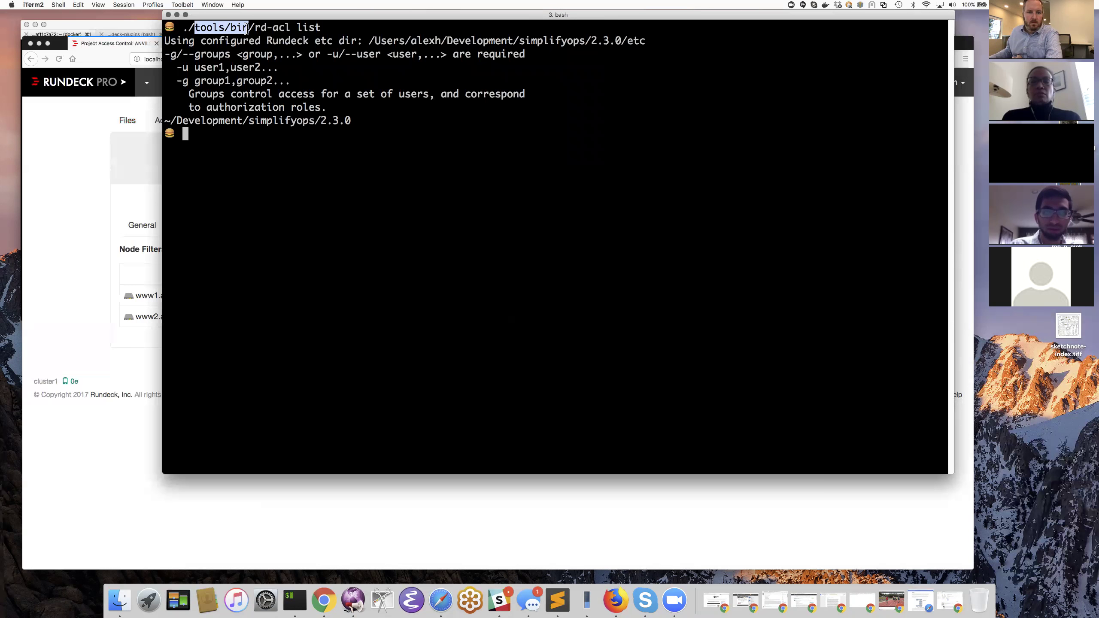
# - Run 'rd-acl list -g admin' and point out the -p and -s options in its output
pyautogui.press('Up')
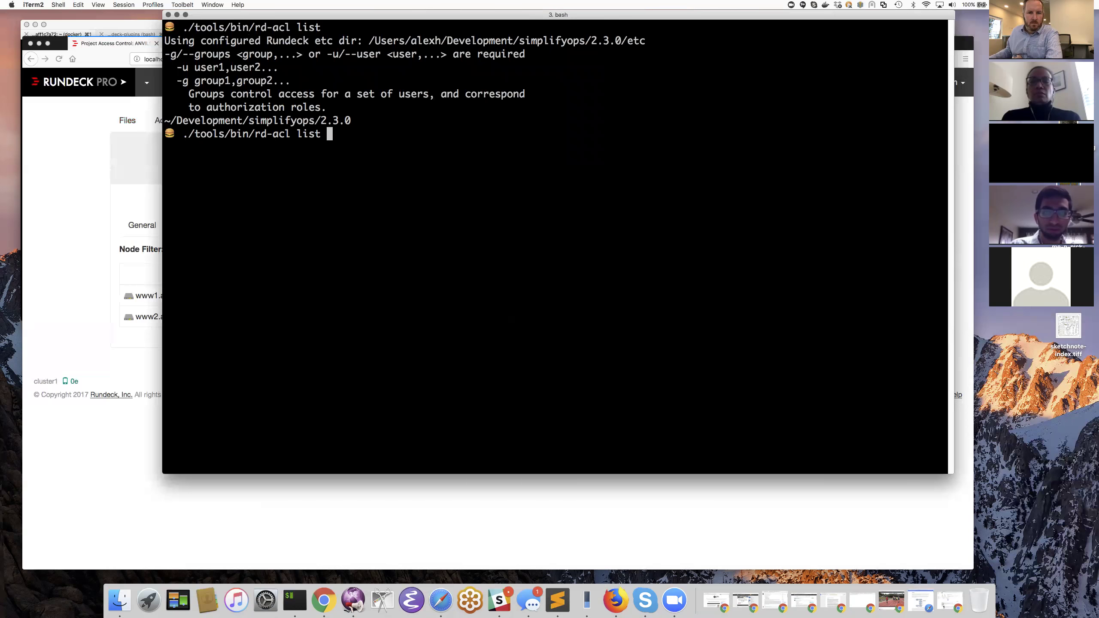
pyautogui.write('-g ')
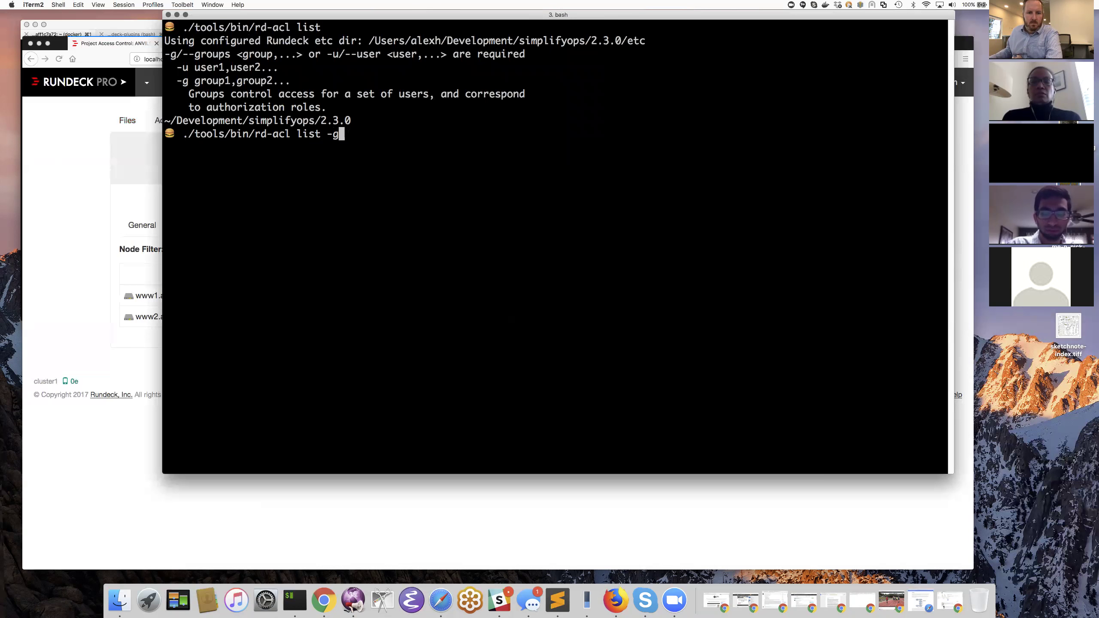
pyautogui.write('admin')
pyautogui.press('Return')
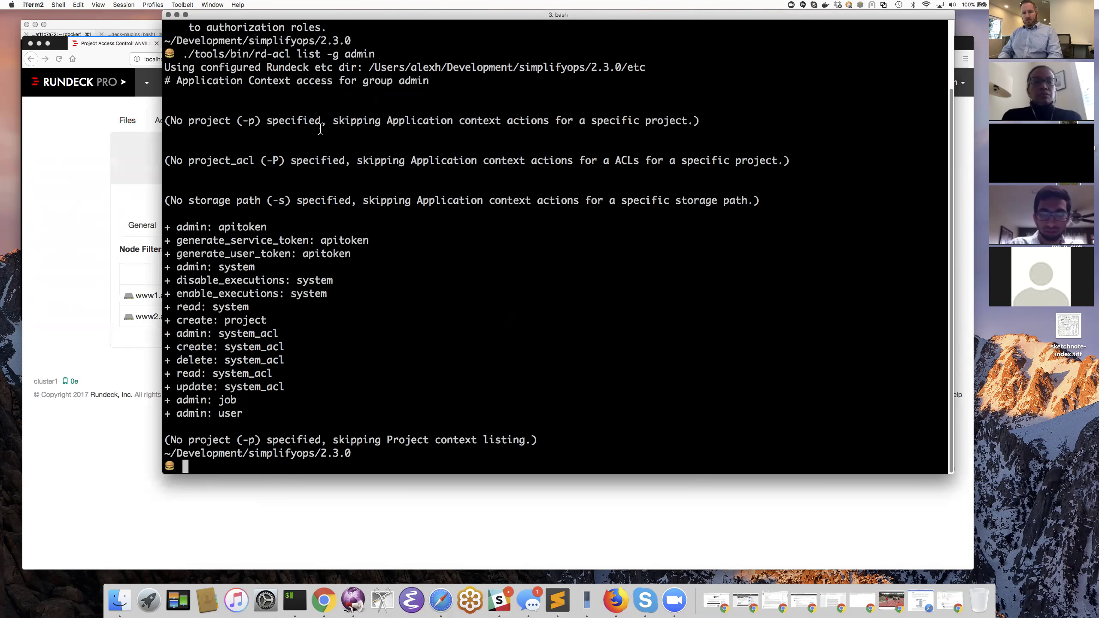
pyautogui.moveTo(237, 121); pyautogui.dragTo(261, 120)
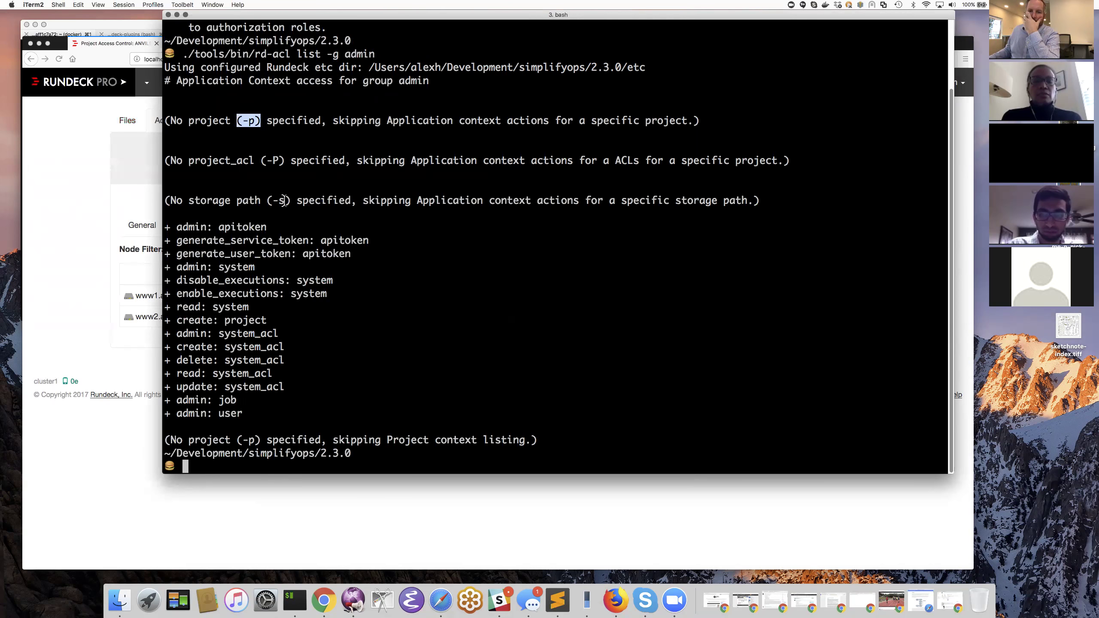
pyautogui.moveTo(267, 200); pyautogui.dragTo(288, 201)
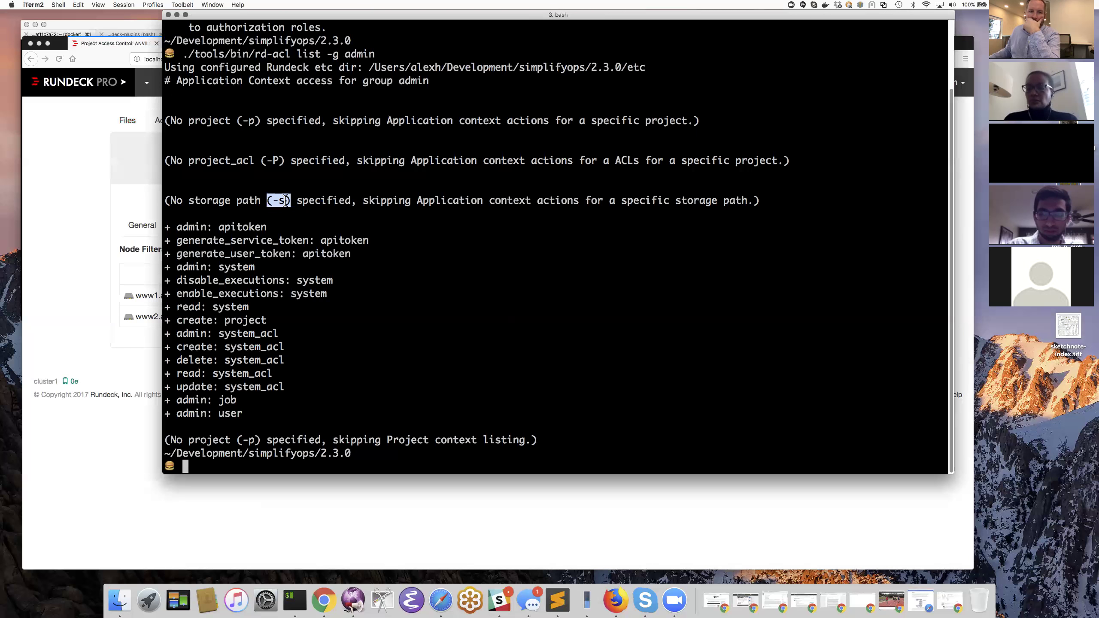
# - Rerun the admin listing with '-s keys' to show storage path permissions
pyautogui.press('Up')
pyautogui.write('-s keys')
pyautogui.press('Return')
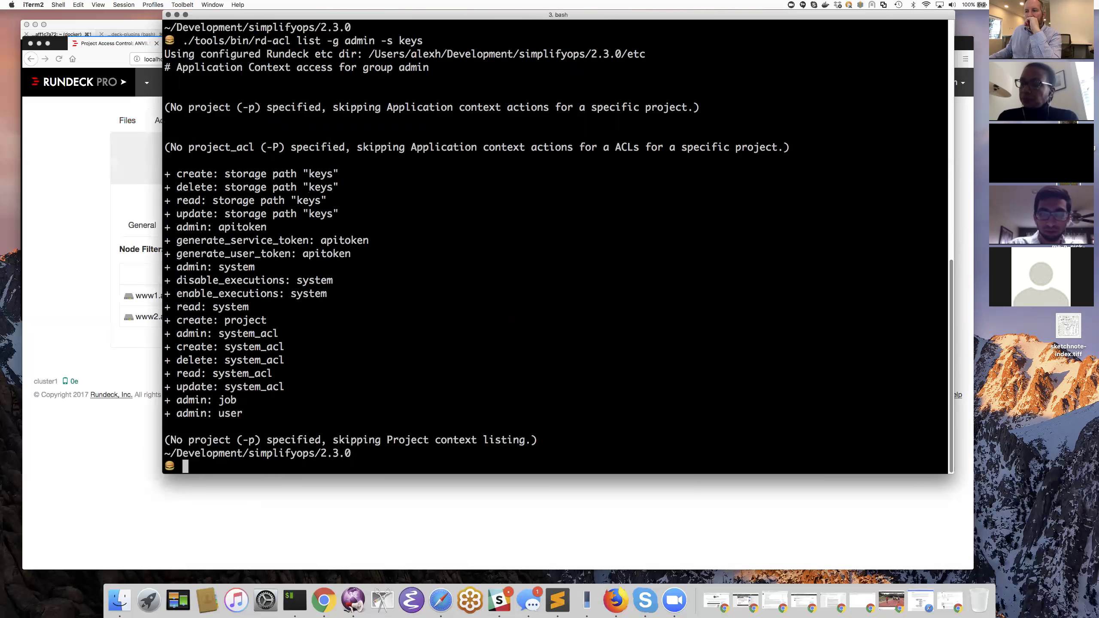
# - Recall the command and cut everything after ./tools/bin/rd-acl
pyautogui.press('Up')
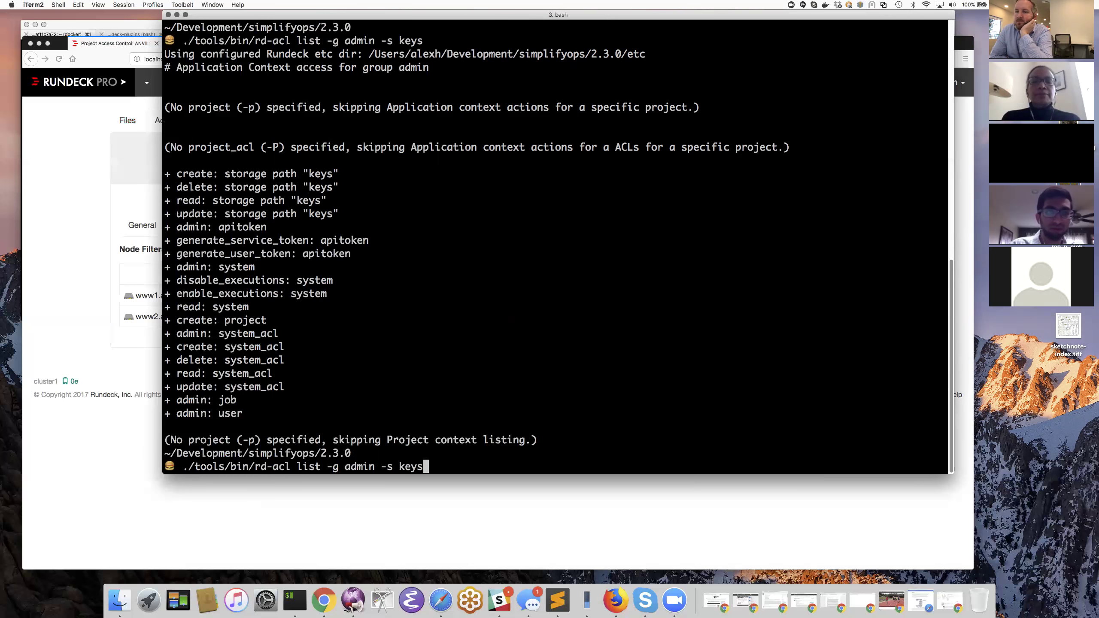
pyautogui.press('Left')
pyautogui.press('Left')
pyautogui.press('Left')
pyautogui.press('Left')
pyautogui.press('Left')
pyautogui.press('Left')
pyautogui.press('Left')
pyautogui.press('Left')
pyautogui.press('Left')
pyautogui.press('Left')
pyautogui.press('Left')
pyautogui.press('Left')
pyautogui.press('Left')
pyautogui.press('Left')
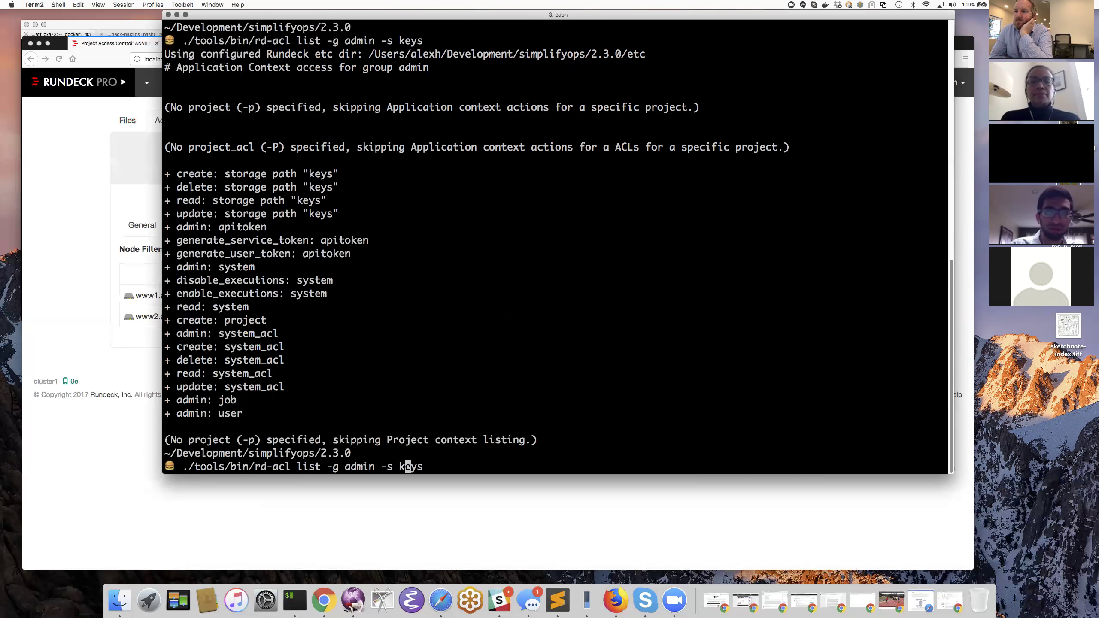
pyautogui.press('Left')
pyautogui.press('Left')
pyautogui.press('Left')
pyautogui.press('Left')
pyautogui.press('Left')
pyautogui.press('Left')
pyautogui.press('Left')
pyautogui.hotkey('ctrl', 'k')
# - Run bare rd-acl to show test, create, list, validate, glancing at Rundeck before returning
pyautogui.hotkey('ctrl', 'l')
pyautogui.press('Return')
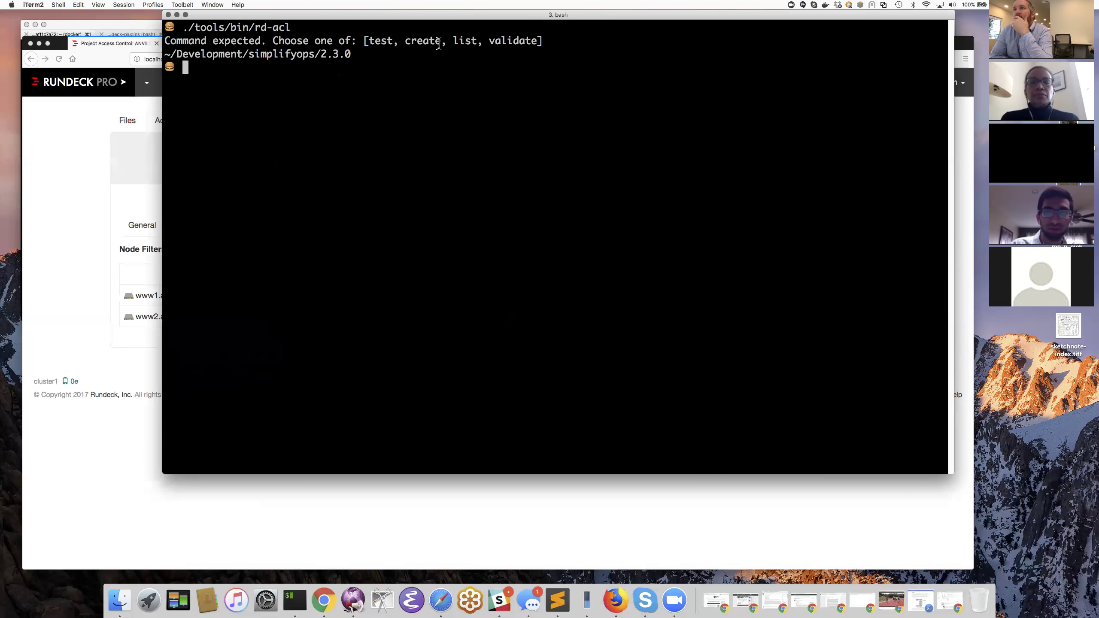
pyautogui.doubleClick(469, 41)
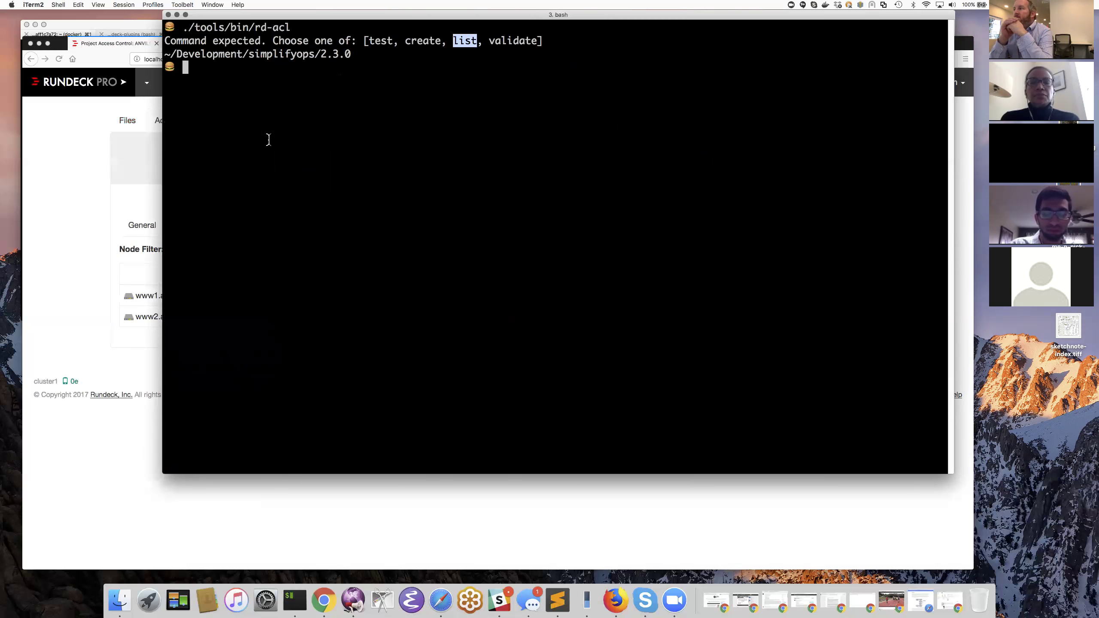
pyautogui.click(142, 220)
pyautogui.click(196, 119)
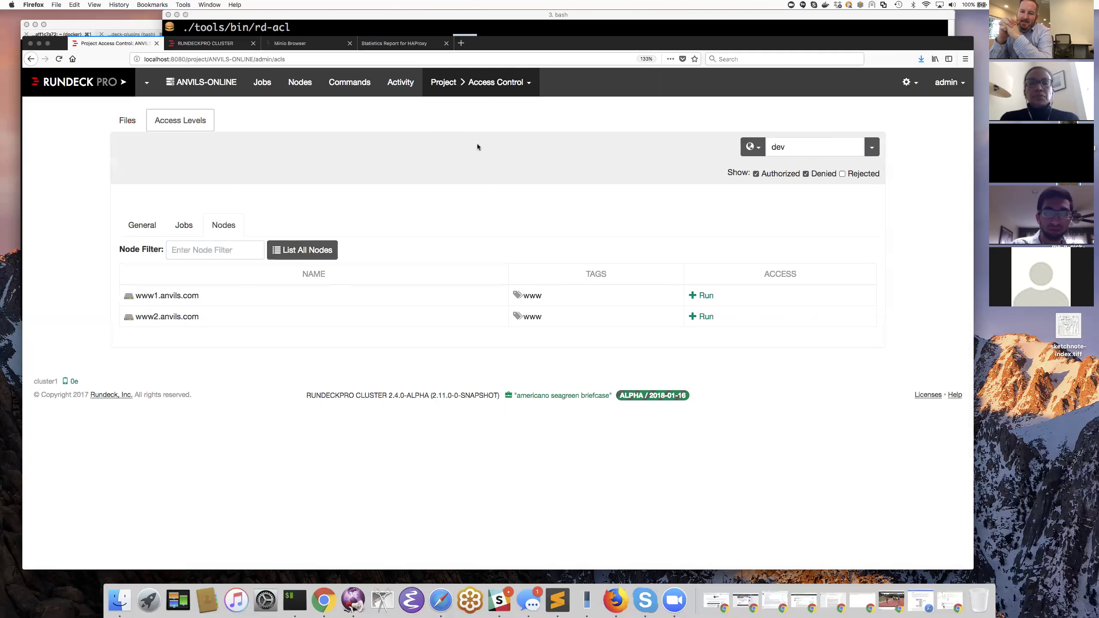
pyautogui.click(411, 15)
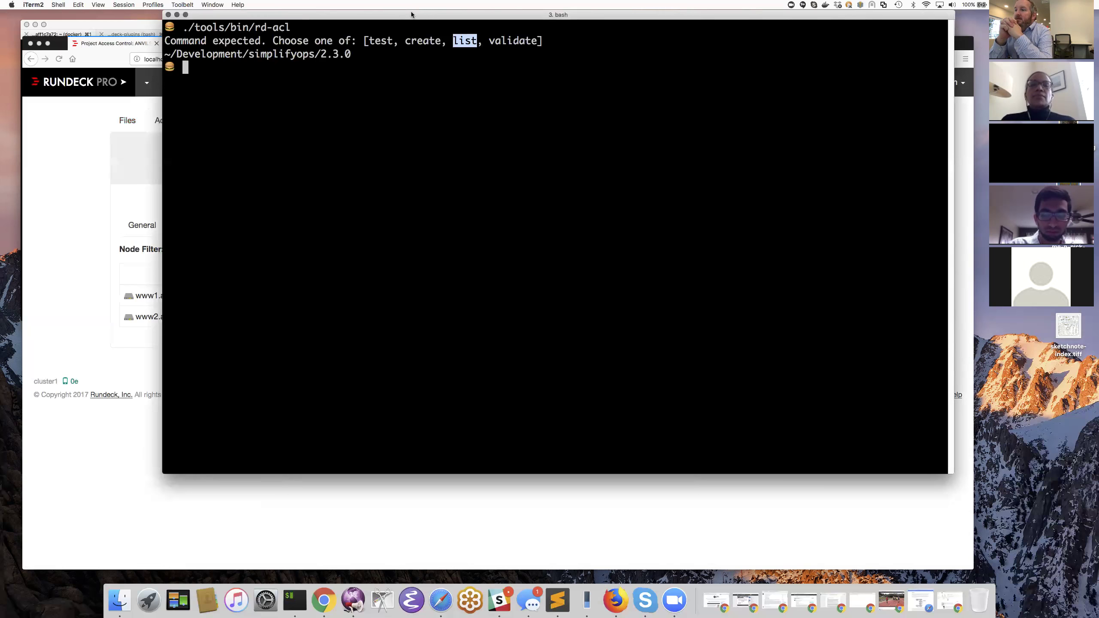
# - Run 'rd-acl validate' to check the ACL policy files
pyautogui.press('Up')
pyautogui.write('validate')
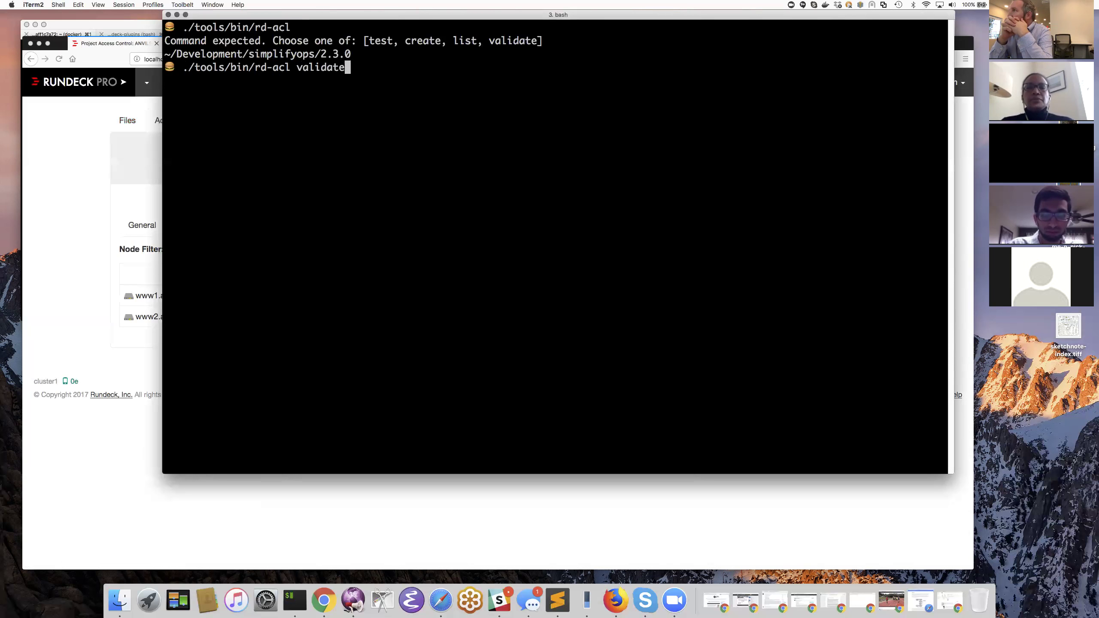
pyautogui.press('Return')
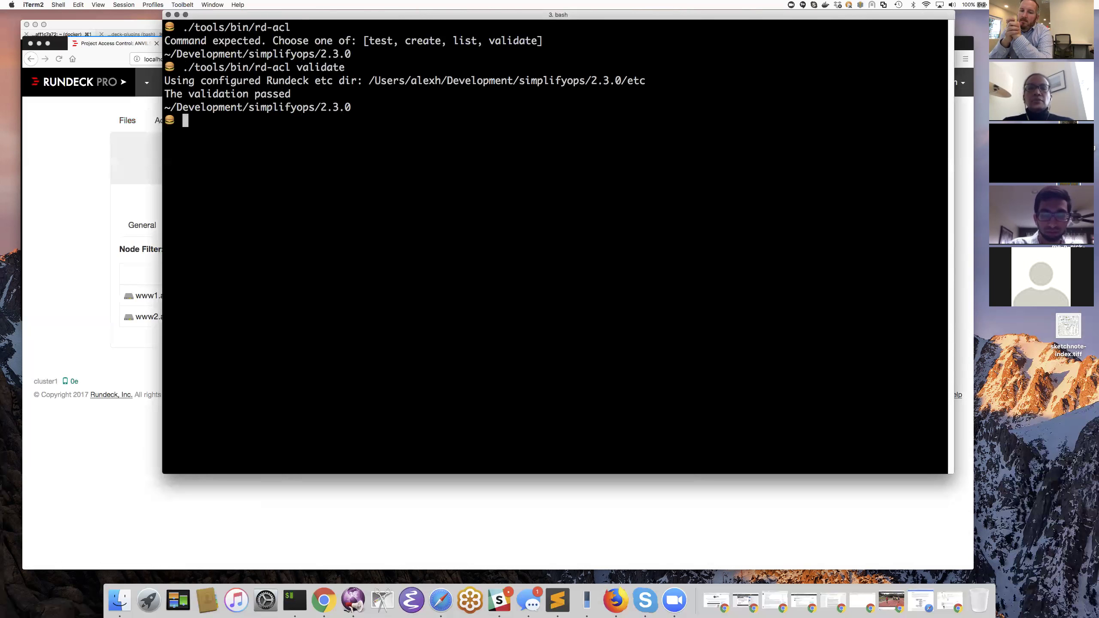
# - Print rd-acl's full option help with '-h'
pyautogui.press('Up')
pyautogui.write('-h')
pyautogui.press('Return')
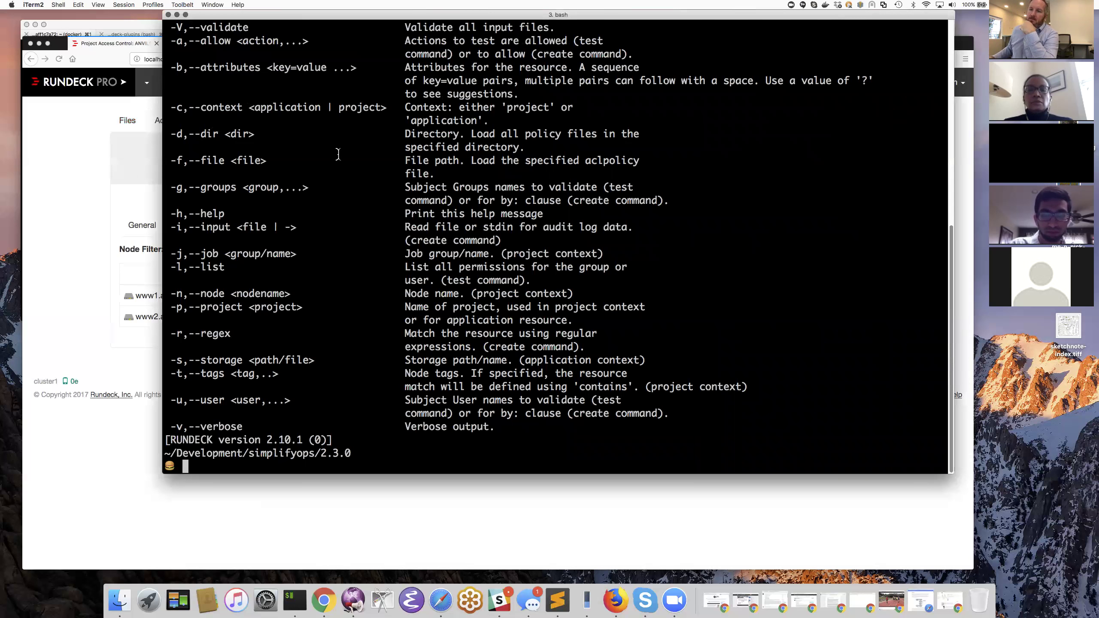
# - Point out the -i audit input option, then type 'find . -name rundeck.audit.log'
pyautogui.scroll(5, 338, 153)
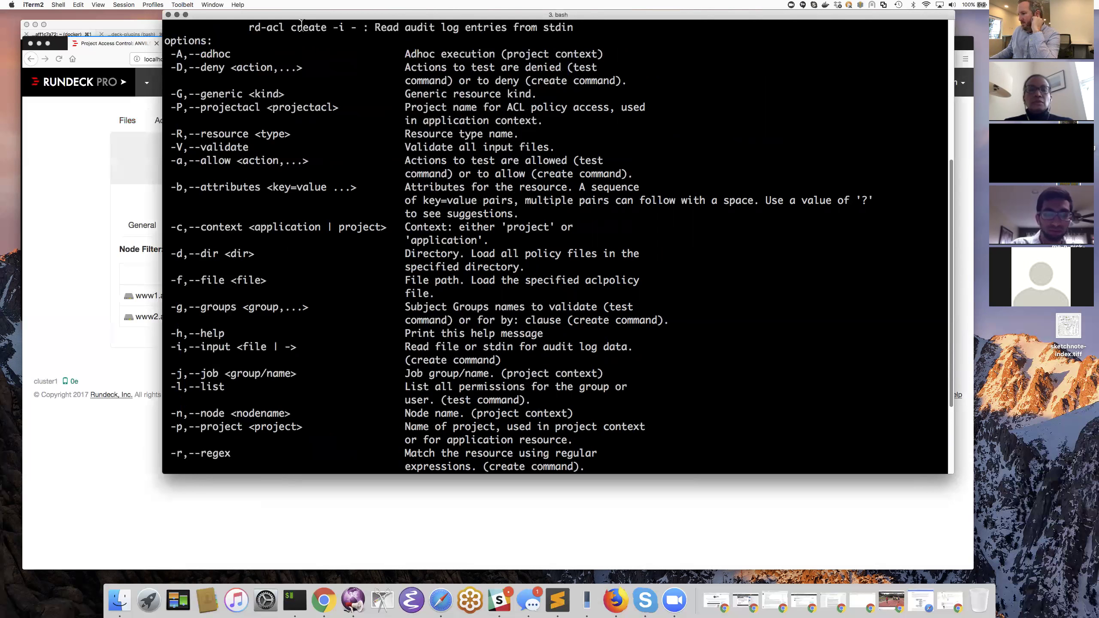
pyautogui.moveTo(344, 26); pyautogui.dragTo(333, 27)
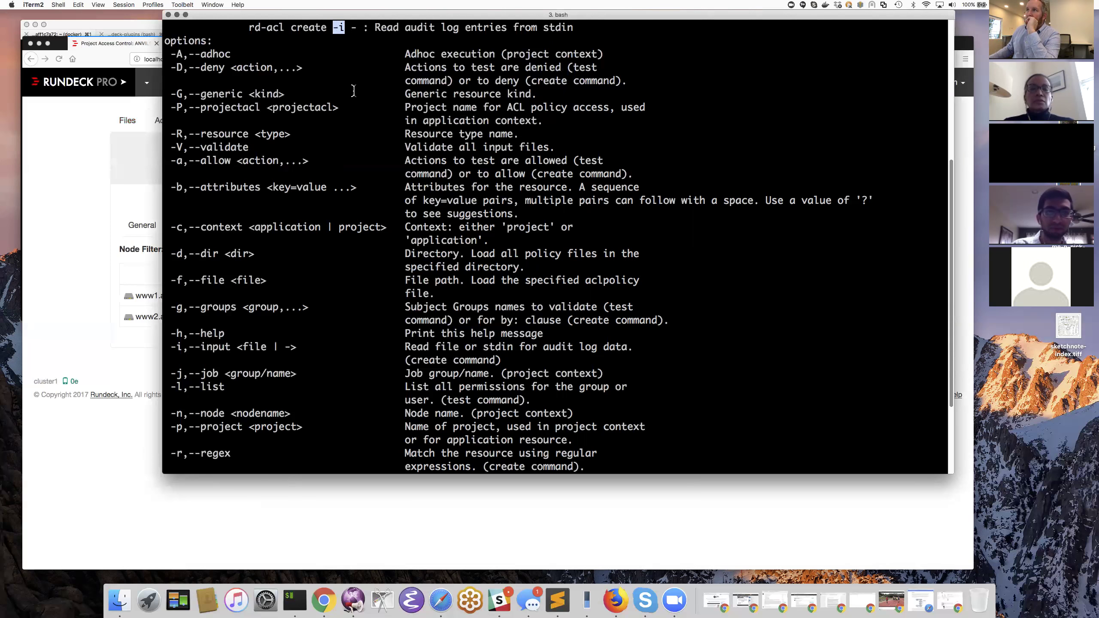
pyautogui.press('Return')
pyautogui.write('find . ')
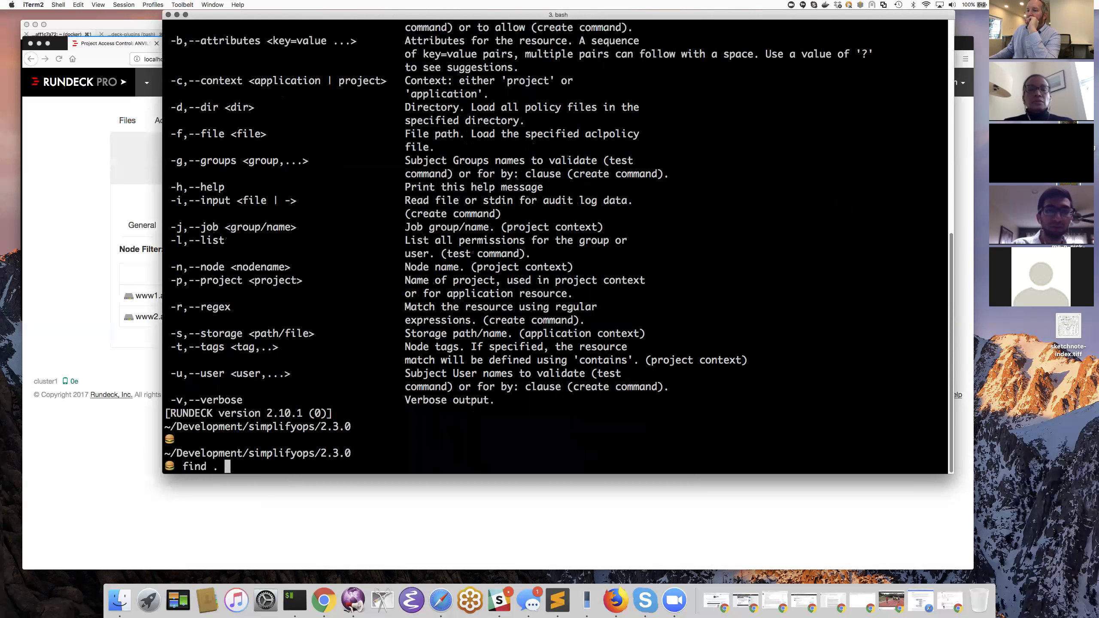
pyautogui.write('-name rundeck.audit.log')
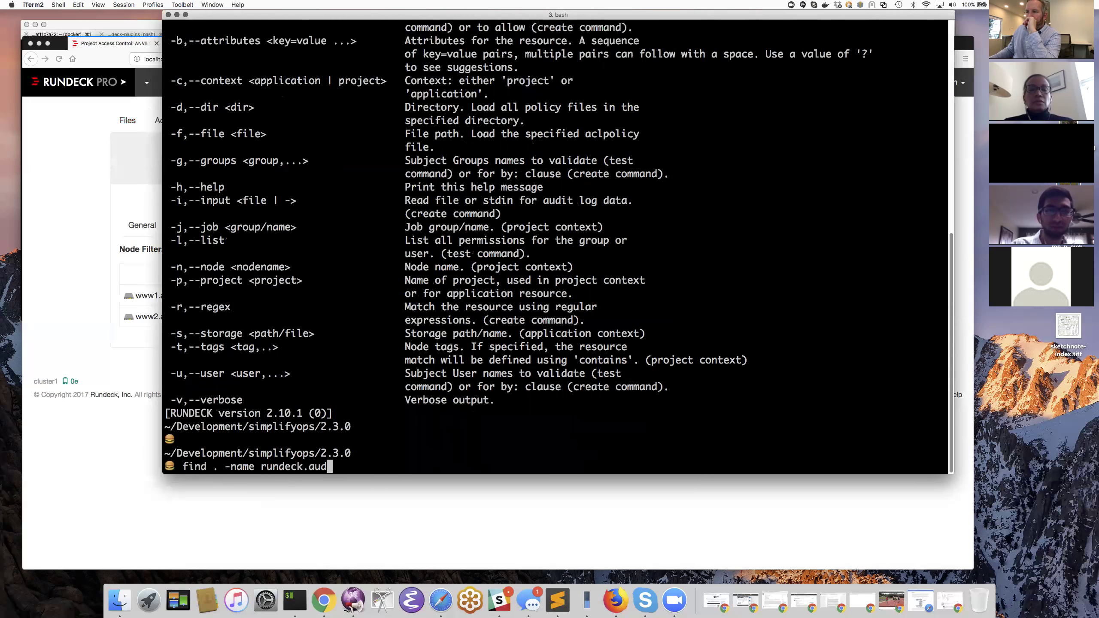
# - Find ./server/logs/rundeck.audit.log, open it in vi, and quit with :q
pyautogui.press('Return')
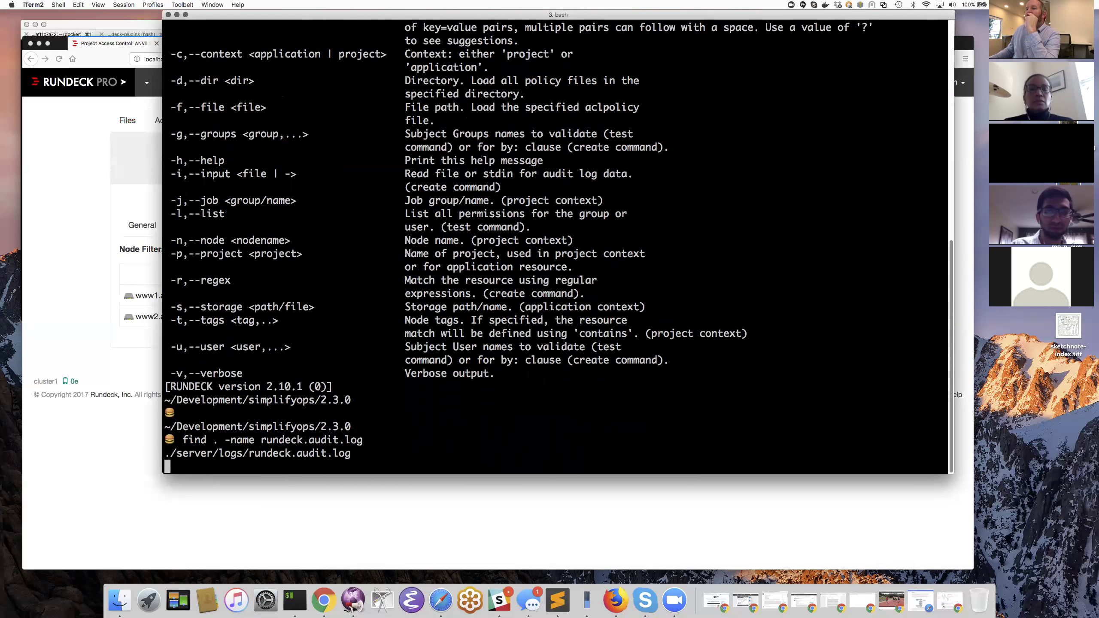
pyautogui.tripleClick(278, 440)
pyautogui.write('./server/logs/rundeck.audit.log')
pyautogui.hotkey('ctrl', 'a')
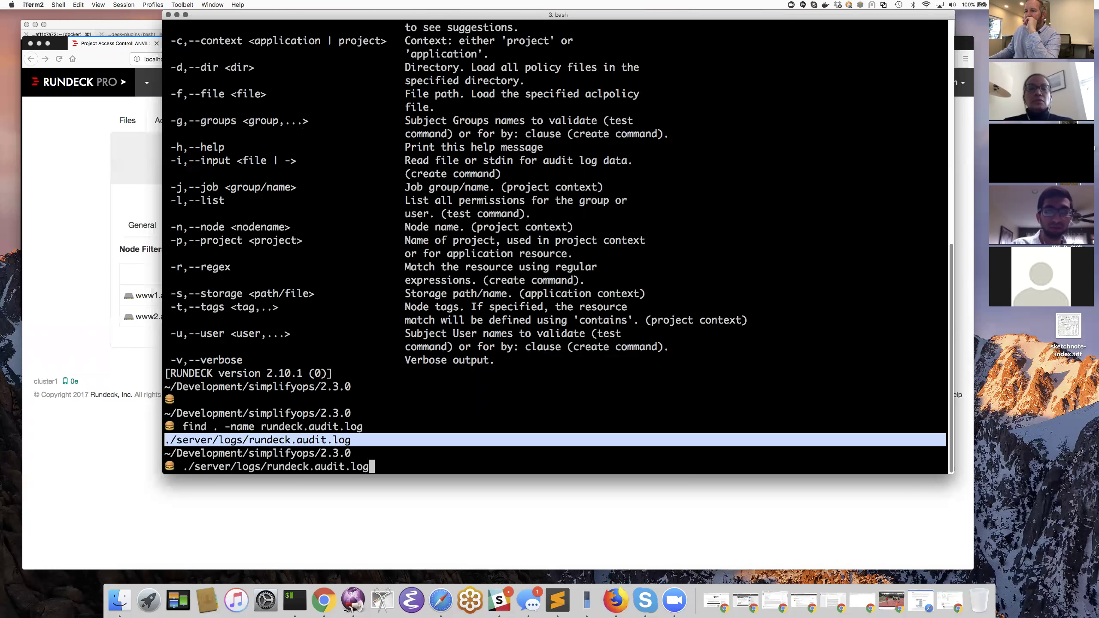
pyautogui.write('vi')
pyautogui.press('Return')
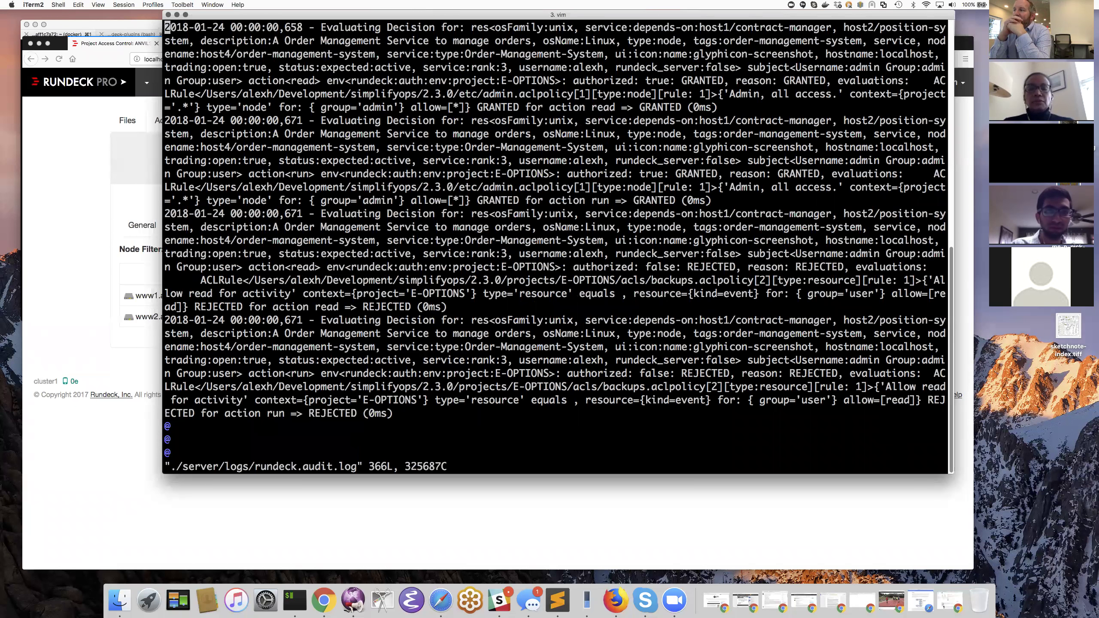
pyautogui.write(':q')
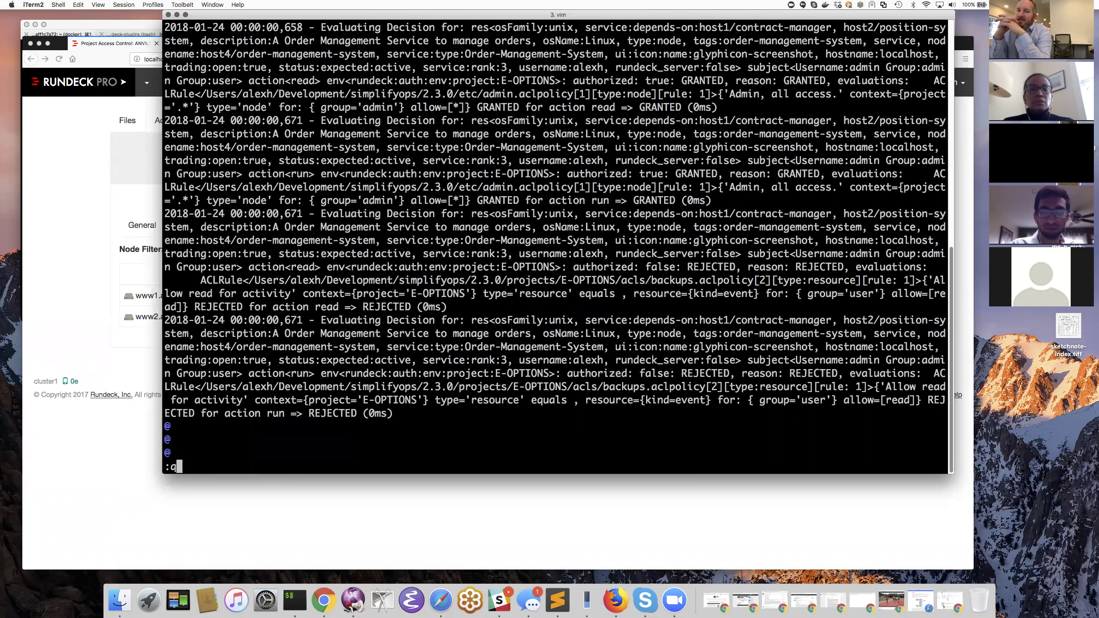
pyautogui.press('Return')
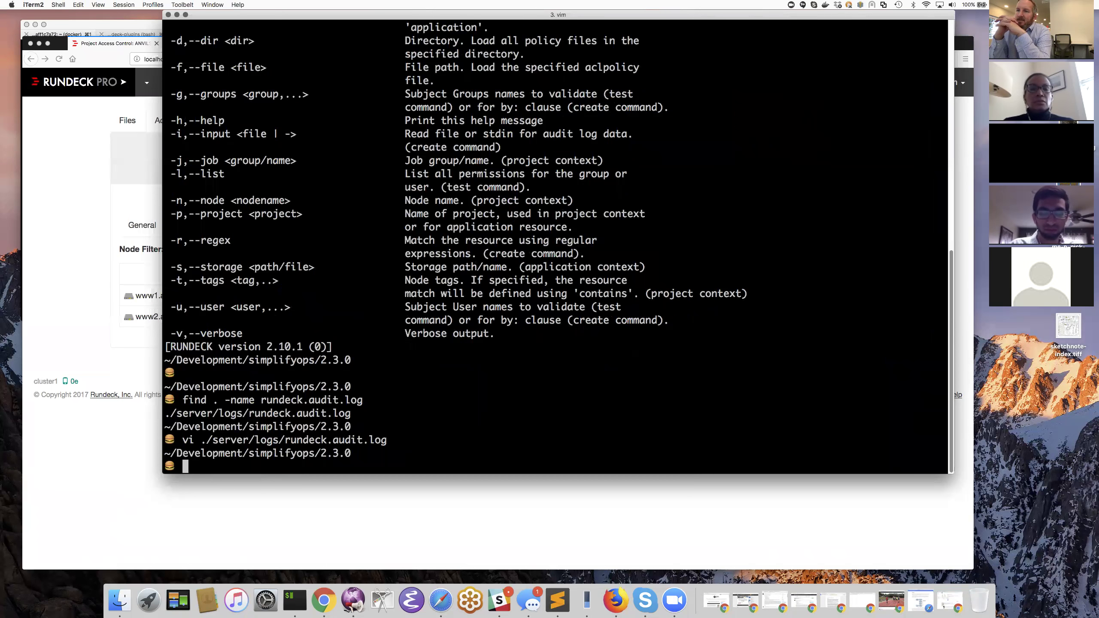
# - Edit the recalled command to follow ./server/logs/rundeck.audit.log live with tail -f
pyautogui.press('Up')
pyautogui.write('tail -f')
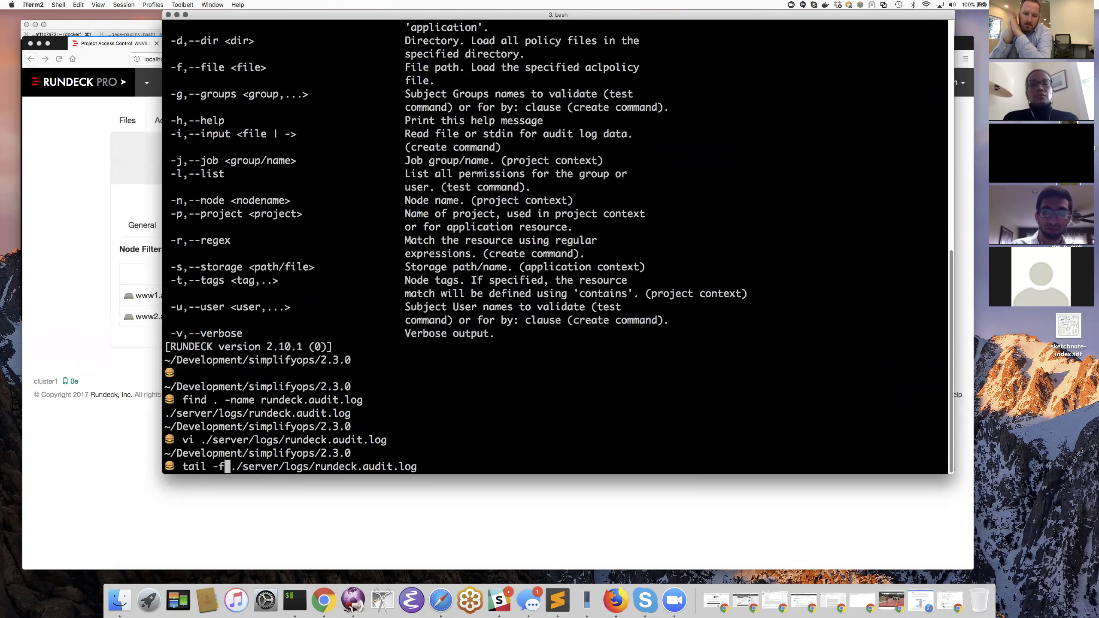
pyautogui.press('Return')
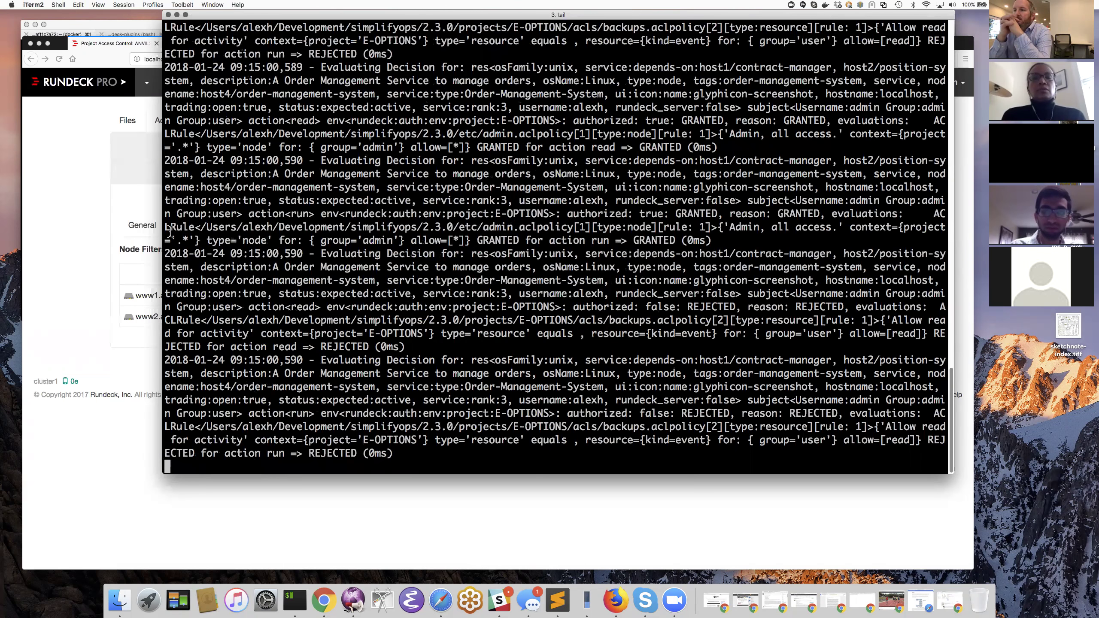
# - Highlight both REJECTED audit entries, then clear the selection and try :q to quit
pyautogui.moveTo(165, 254); pyautogui.dragTo(200, 266)
pyautogui.moveTo(292, 318); pyautogui.dragTo(413, 448)
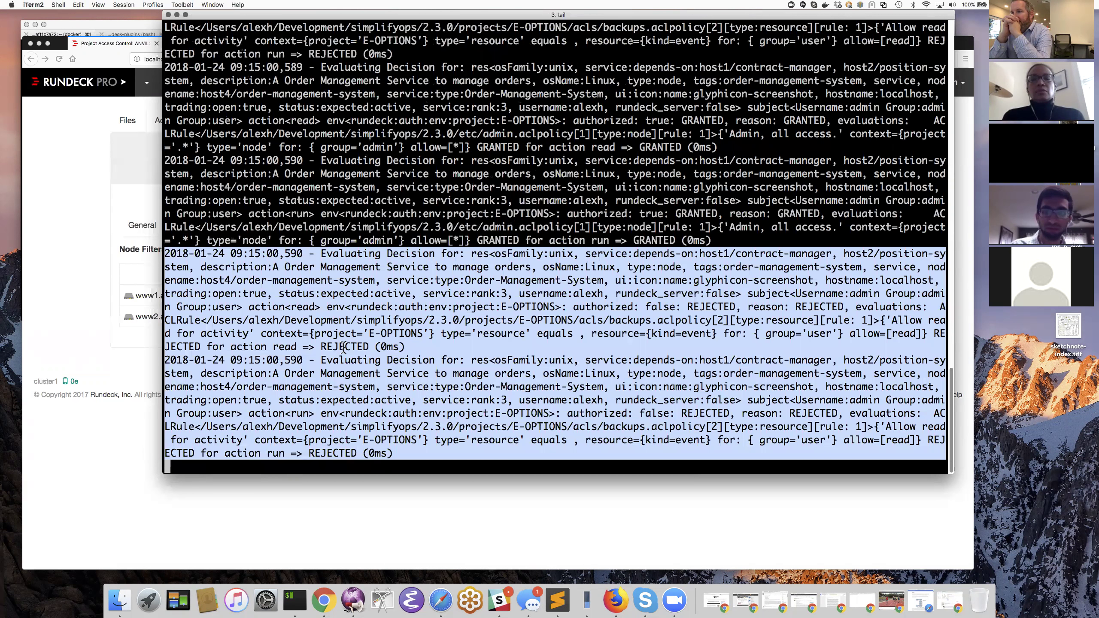
pyautogui.click(343, 348)
pyautogui.write(':q')
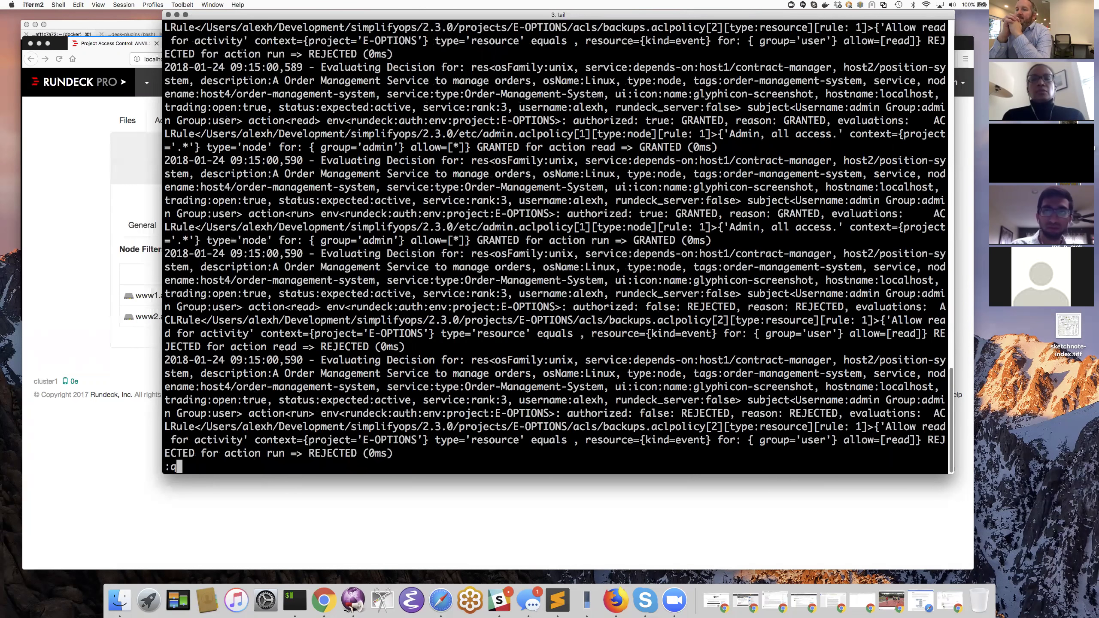
pyautogui.press('Return')
# - Stop the audit log tail and recall the earlier rd-acl validate command from history
pyautogui.hotkey('ctrl', 'c')
pyautogui.write('vi')
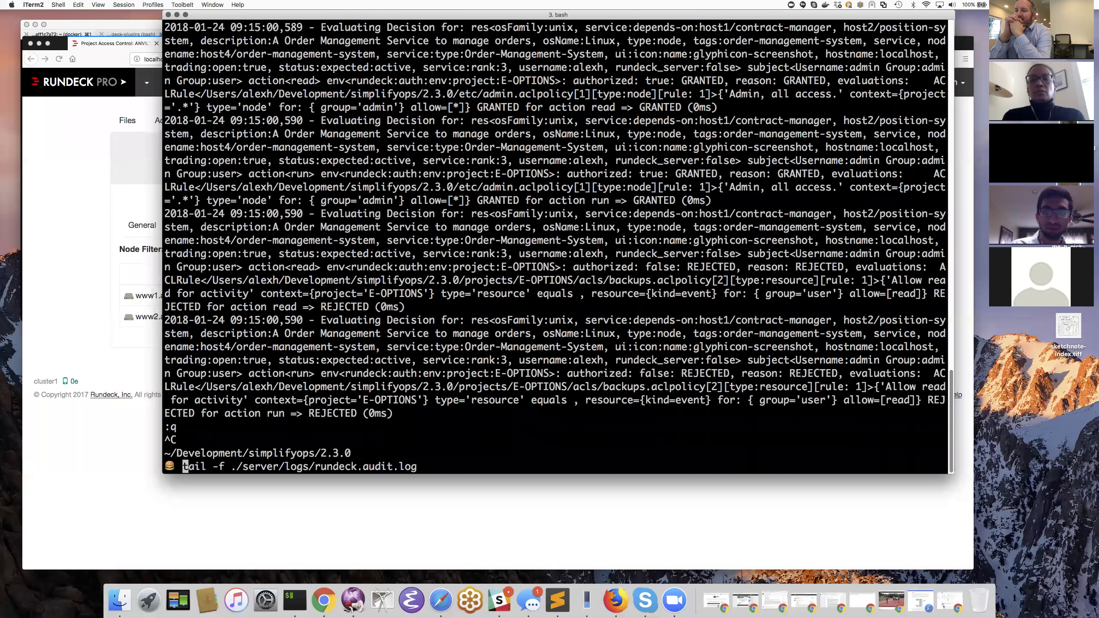
pyautogui.press('Right')
pyautogui.press('Up')
pyautogui.press('Up')
pyautogui.press('Up')
pyautogui.press('Down')
# - Change it to rd-acl create -i /tmp/audit.snippet, then erase the whole command line
pyautogui.press('BackSpace')
pyautogui.press('BackSpace')
pyautogui.press('BackSpace')
pyautogui.press('BackSpace')
pyautogui.press('BackSpace')
pyautogui.press('BackSpace')
pyautogui.press('BackSpace')
pyautogui.press('BackSpace')
pyautogui.press('BackSpace')
pyautogui.press('BackSpace')
pyautogui.press('BackSpace')
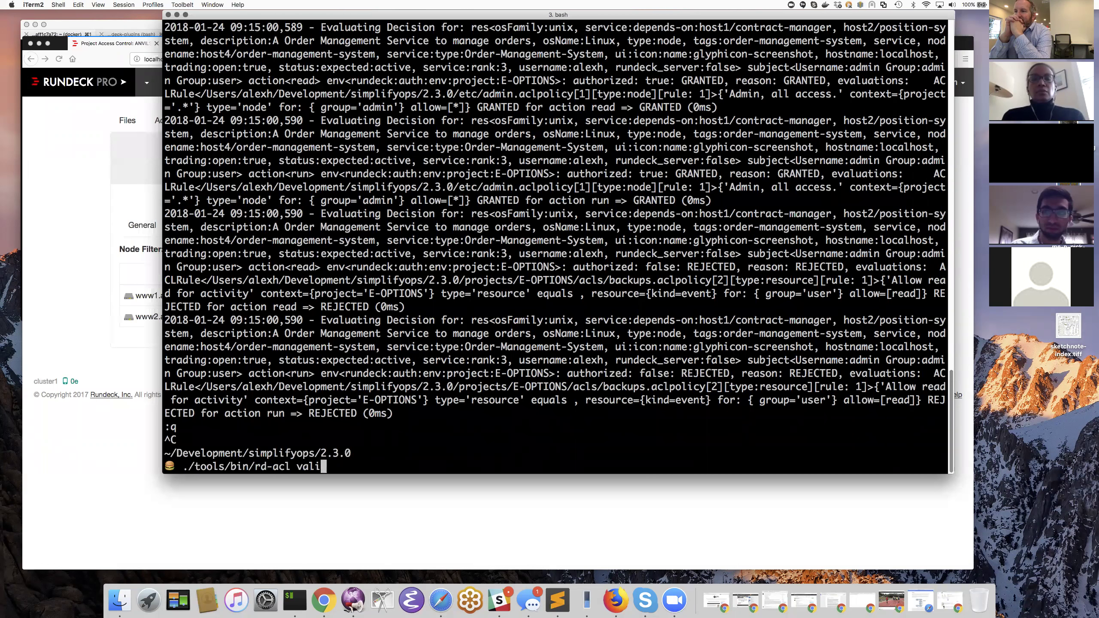
pyautogui.write('create -i ')
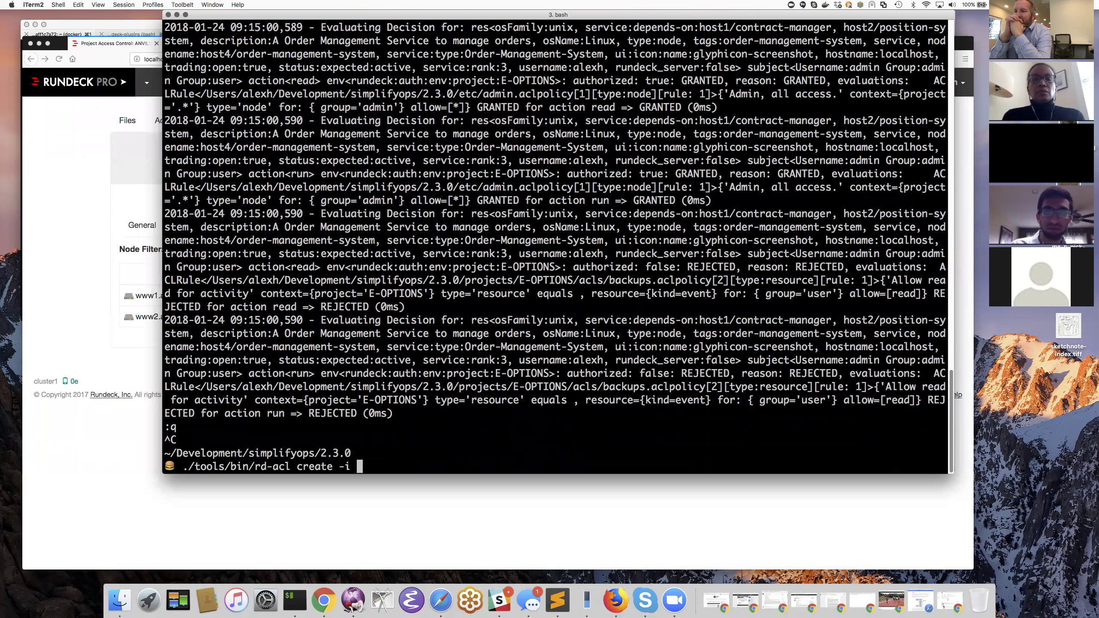
pyautogui.write('/tmp/a')
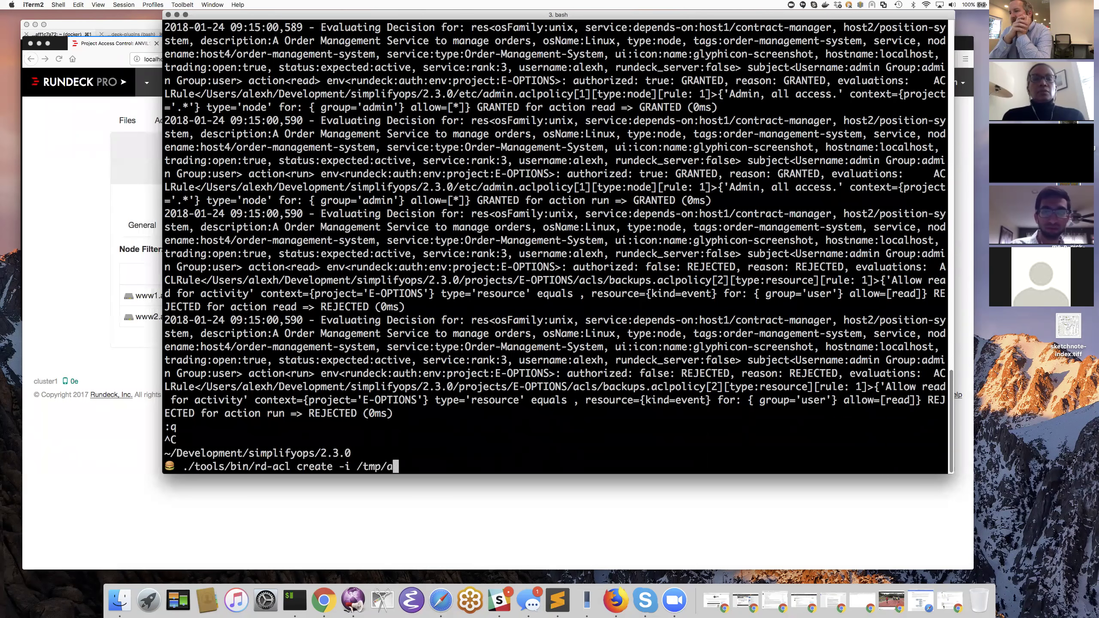
pyautogui.write('udit.snippet')
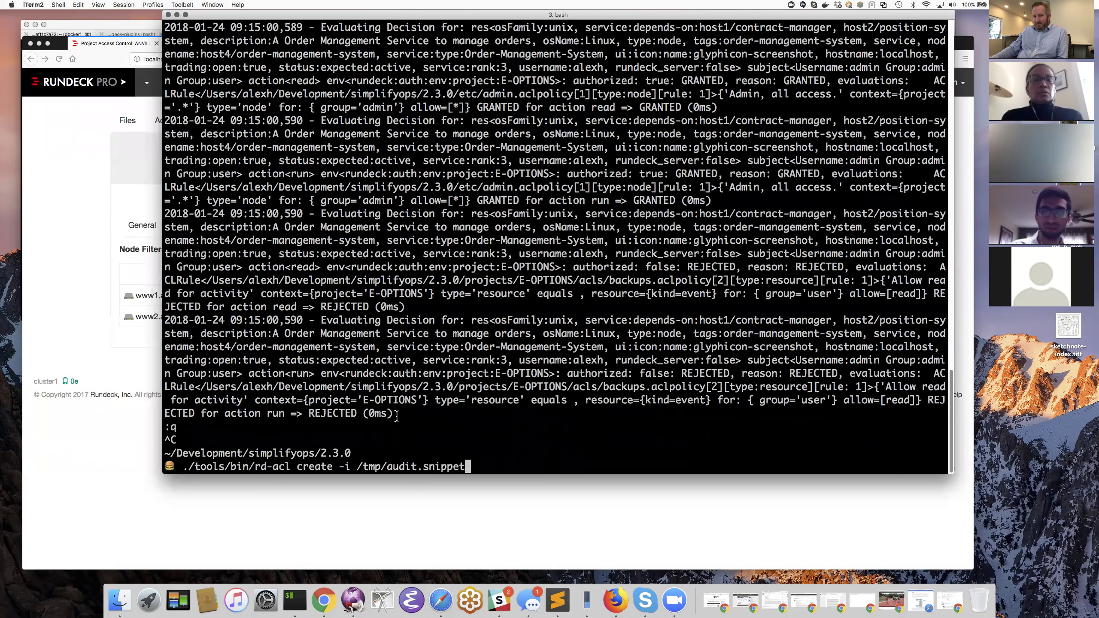
pyautogui.hotkey('ctrl', 'a')
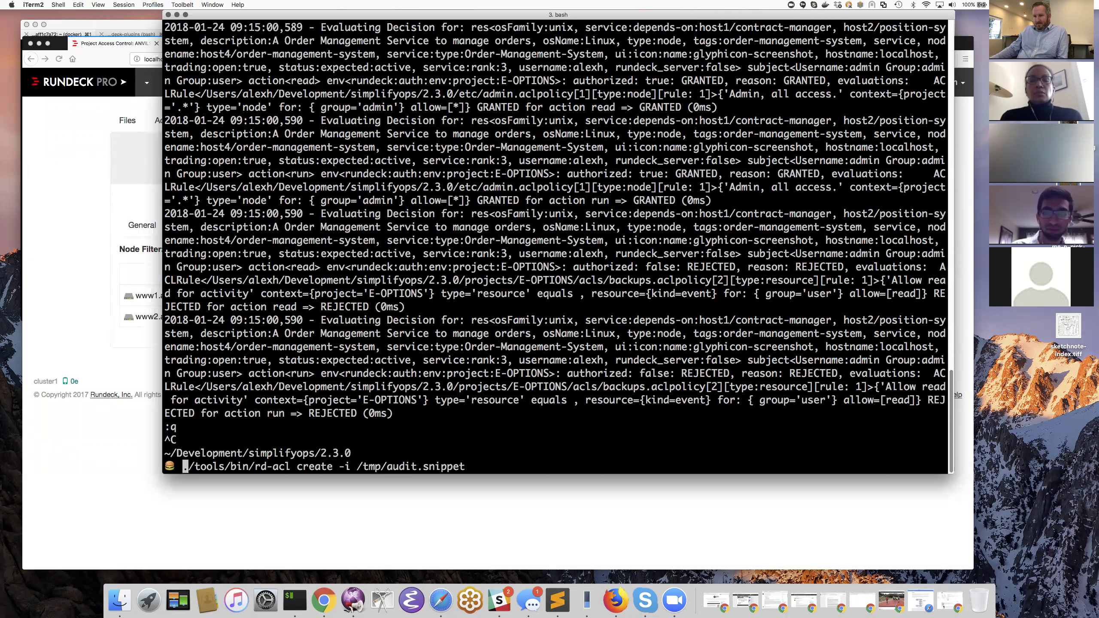
pyautogui.hotkey('ctrl', 'k')
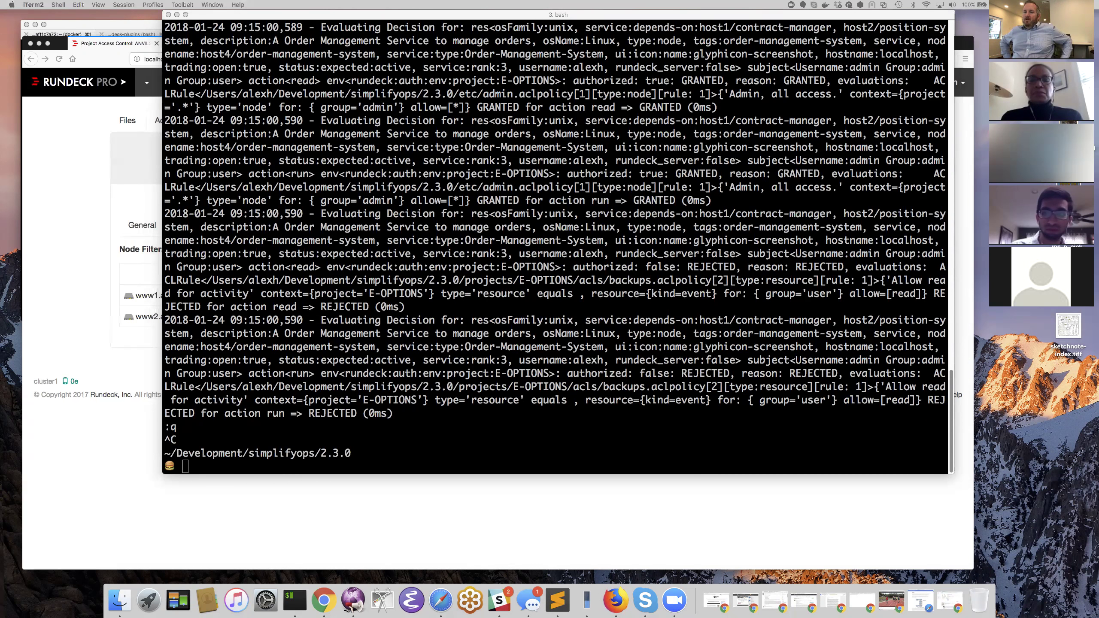
# - Open the Ops policy from the Access Control files list in Rundeck and begin a new rule
pyautogui.click(697, 546)
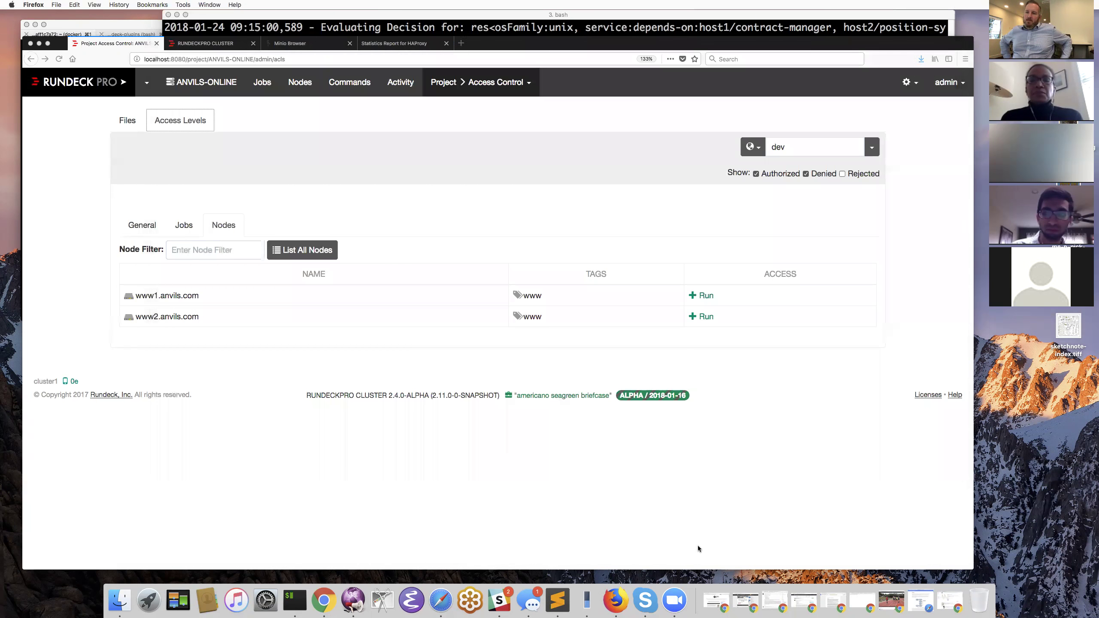
pyautogui.click(126, 121)
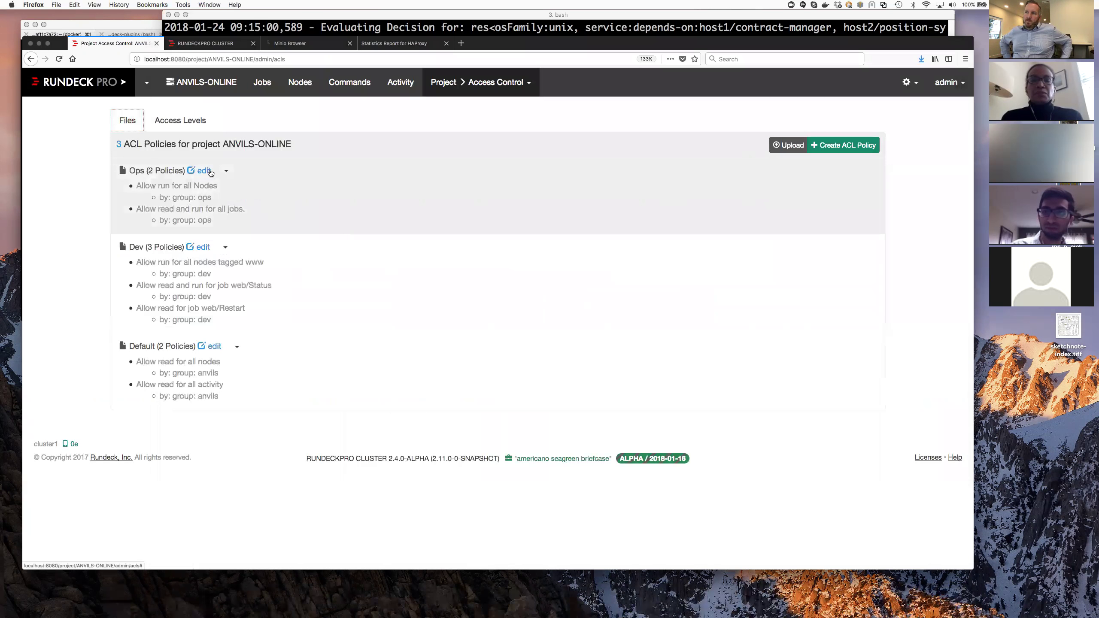
pyautogui.click(178, 171)
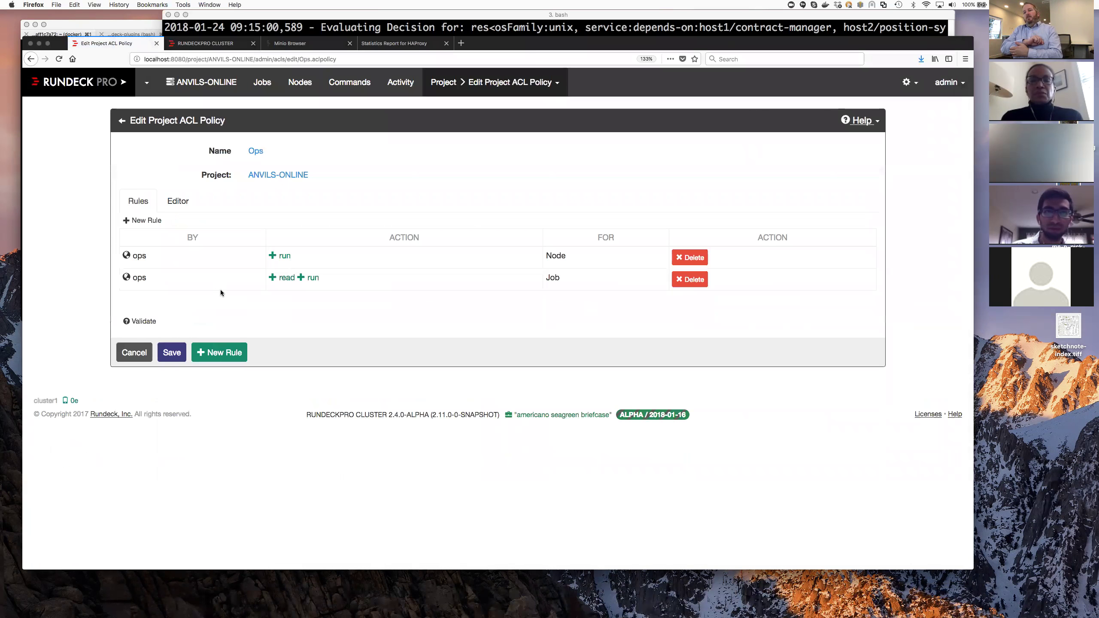
pyautogui.click(225, 353)
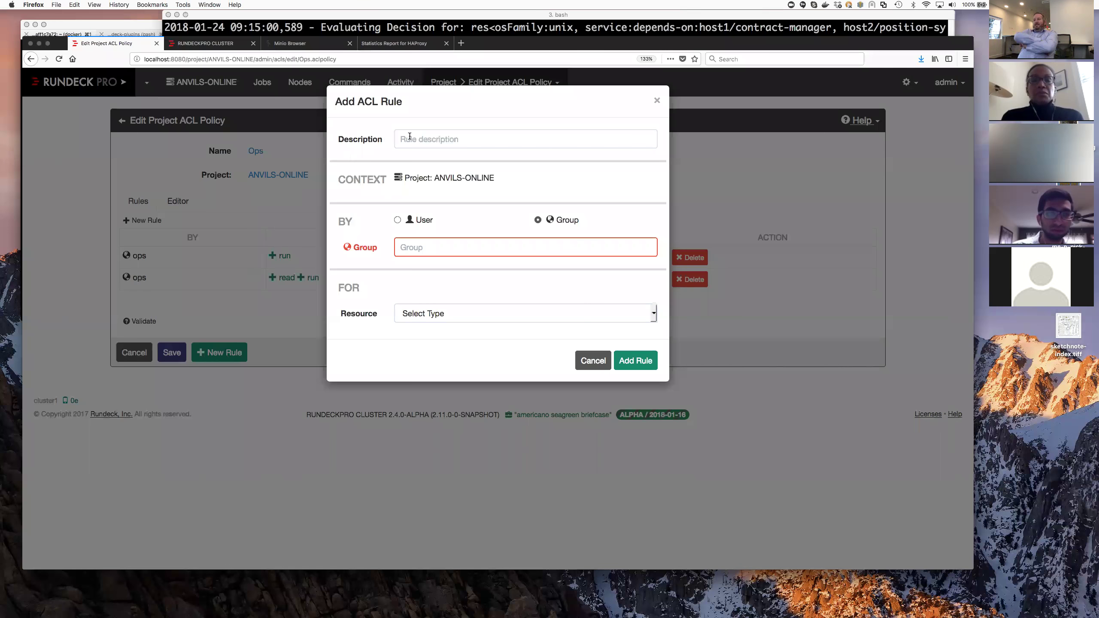
# - Set the new rule's group to ops and its resource type to Job
pyautogui.write('ops')
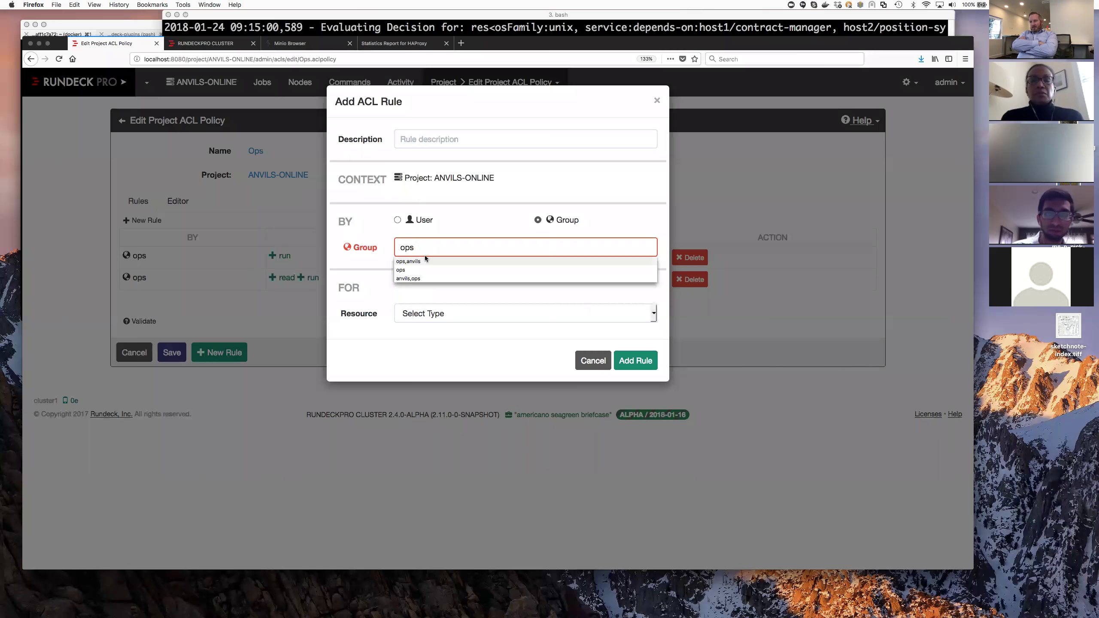
pyautogui.click(382, 283)
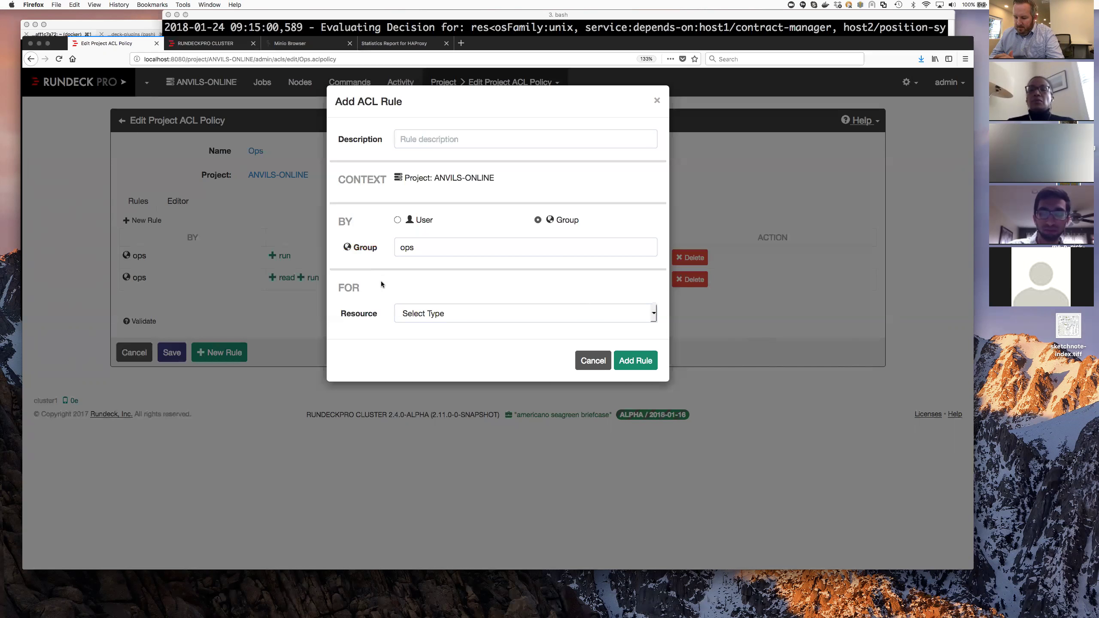
pyautogui.click(498, 314)
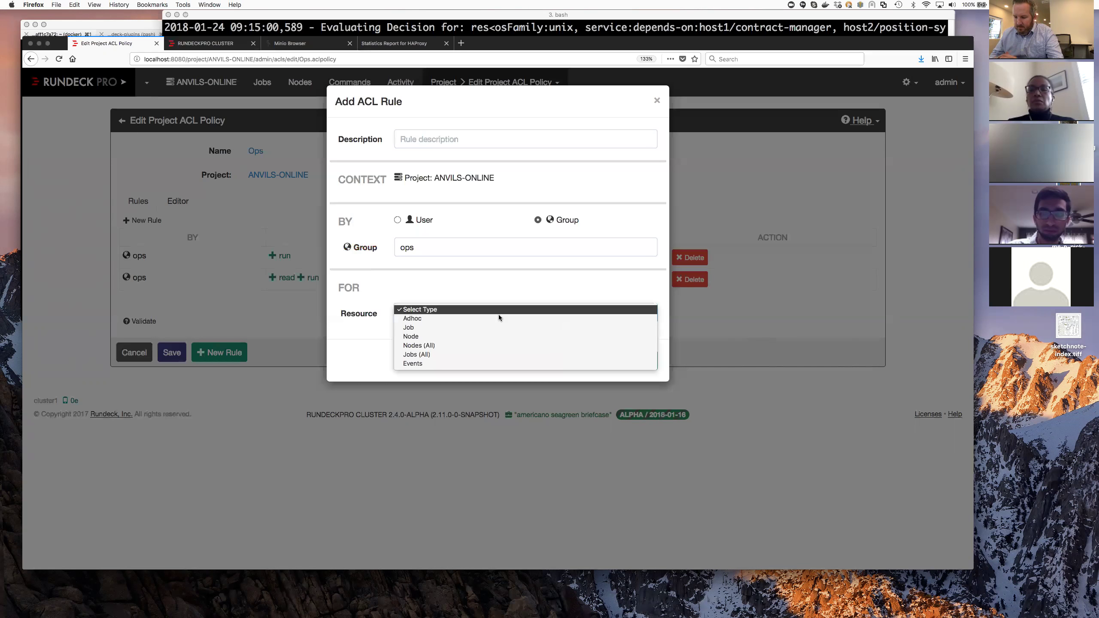
pyautogui.click(420, 245)
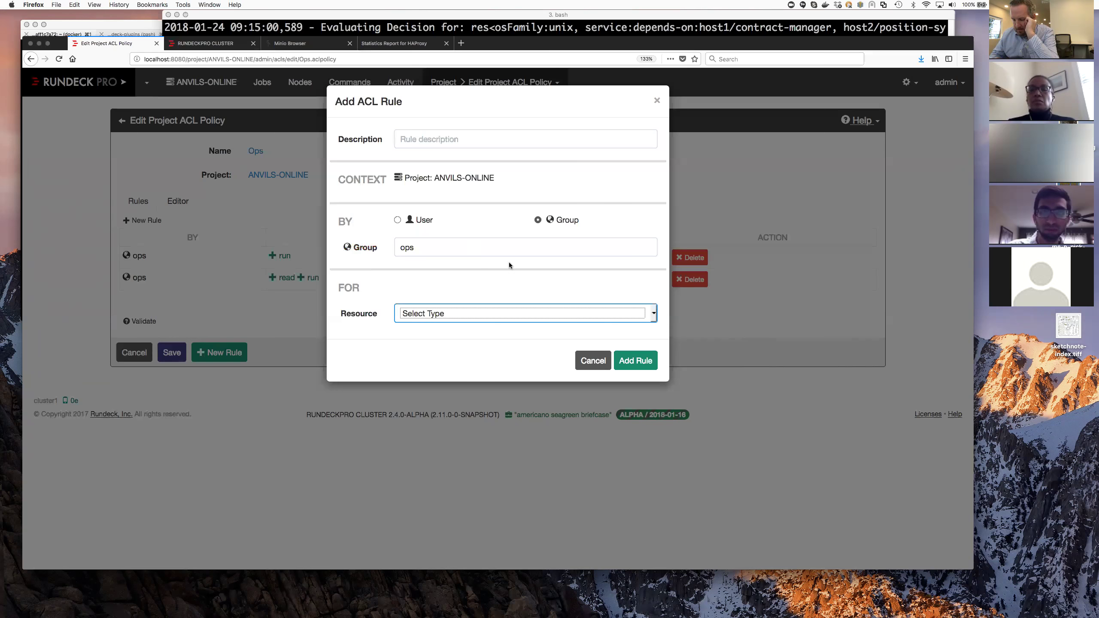
pyautogui.click(514, 313)
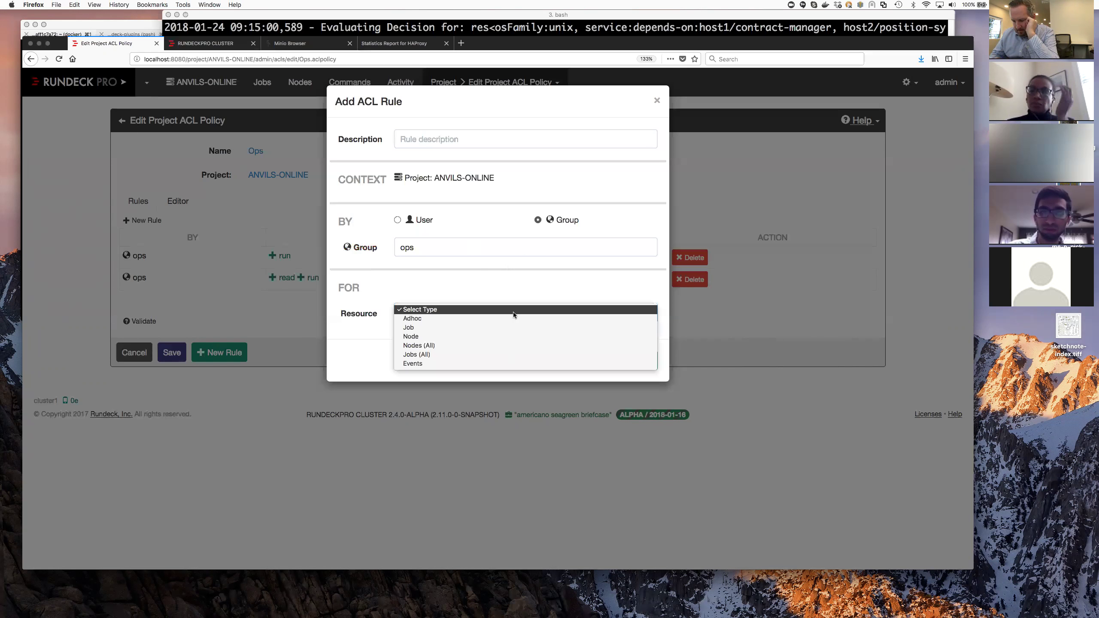
pyautogui.click(459, 332)
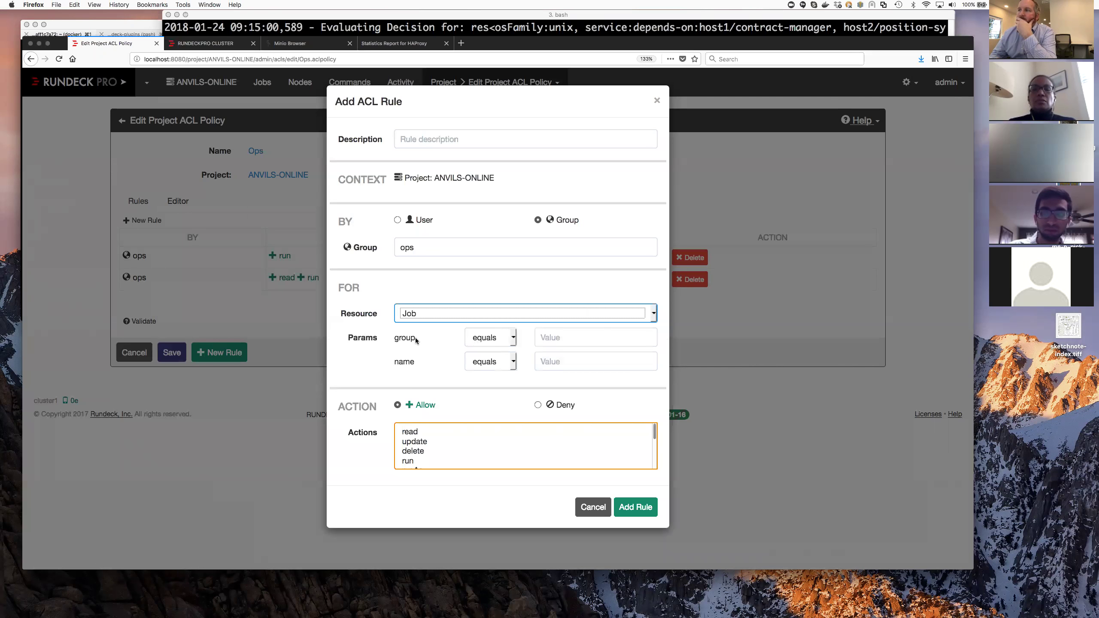
# - Enter job group web and job name Restart as the rule's match values
pyautogui.click(578, 341)
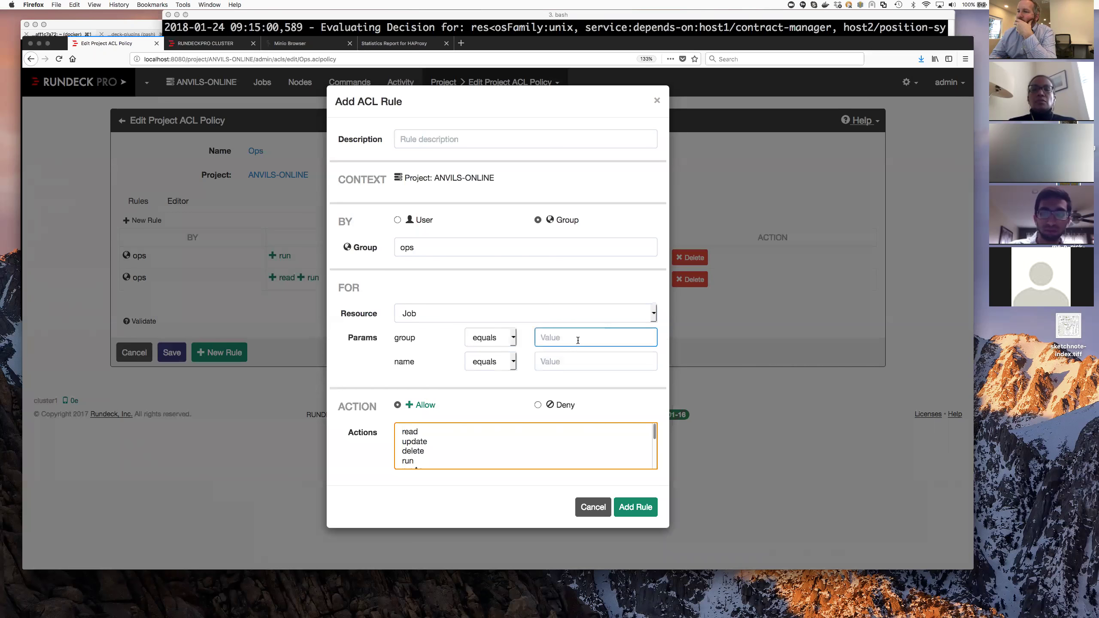
pyautogui.write('web')
pyautogui.press('Tab')
pyautogui.write('res')
pyautogui.press('BackSpace')
pyautogui.press('BackSpace')
pyautogui.press('BackSpace')
pyautogui.write('Restart')
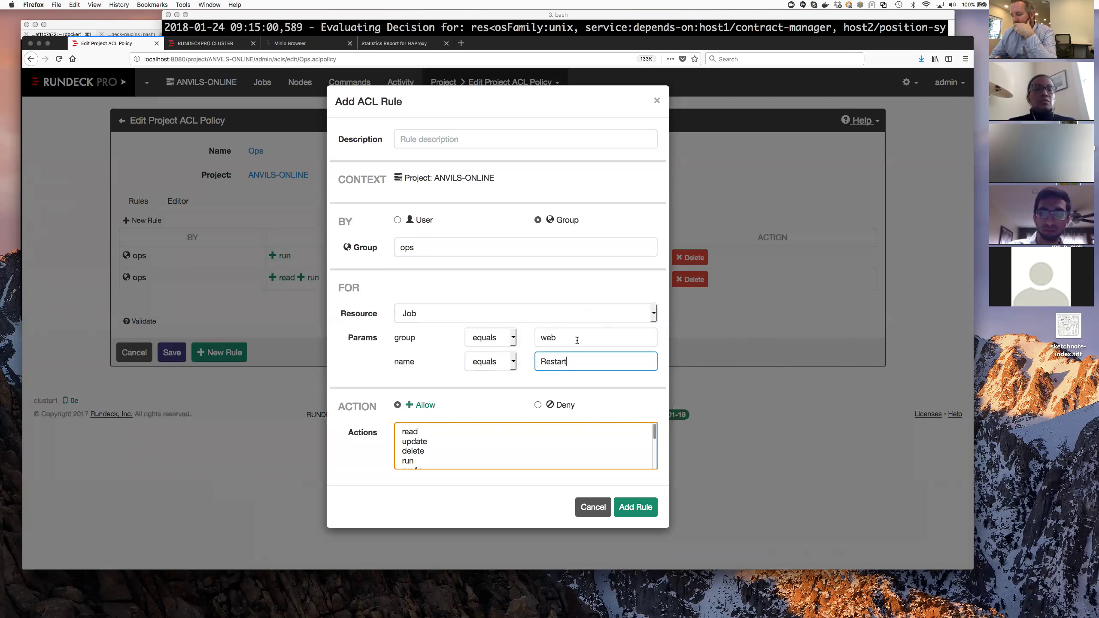
# - Try pattern-match comparisons, then restore both group and name to equals with name Restart
pyautogui.click(514, 337)
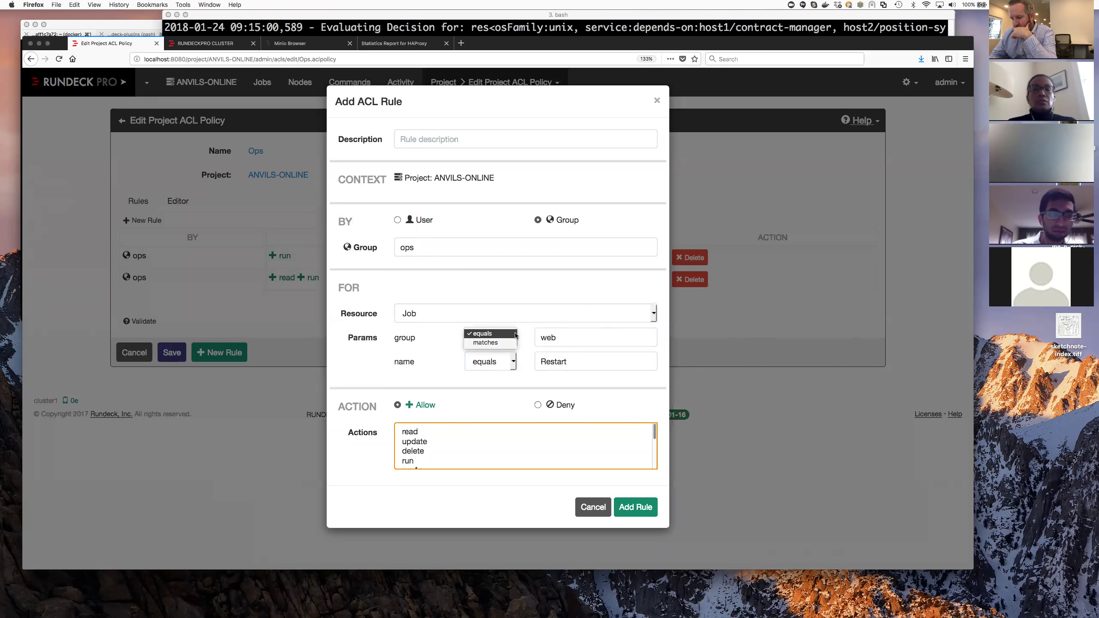
pyautogui.click(508, 342)
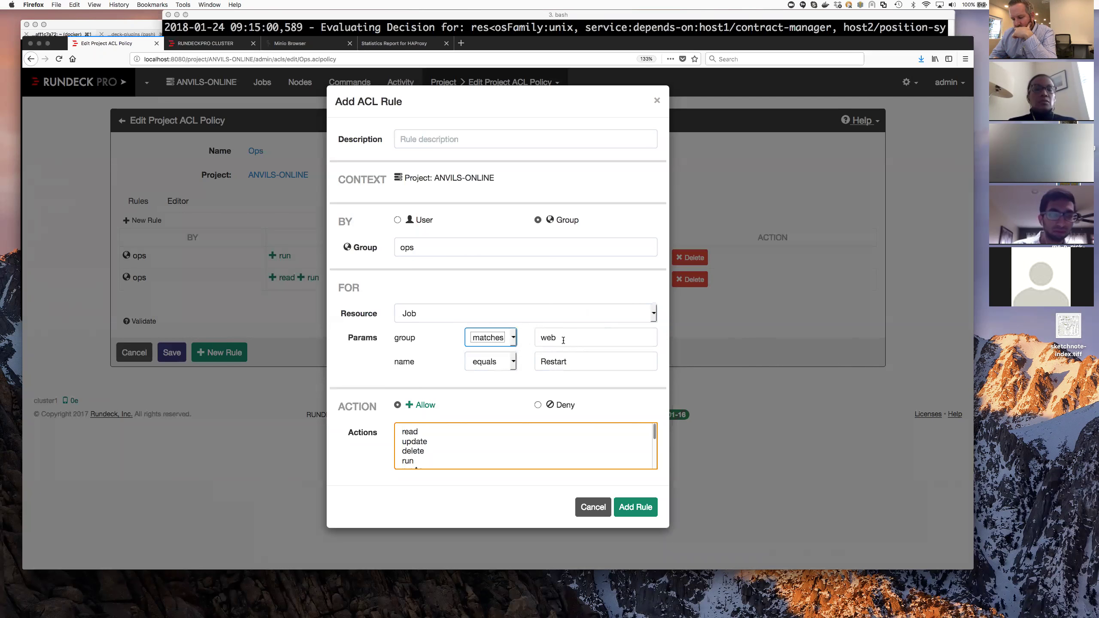
pyautogui.click(512, 338)
pyautogui.click(513, 349)
pyautogui.click(513, 361)
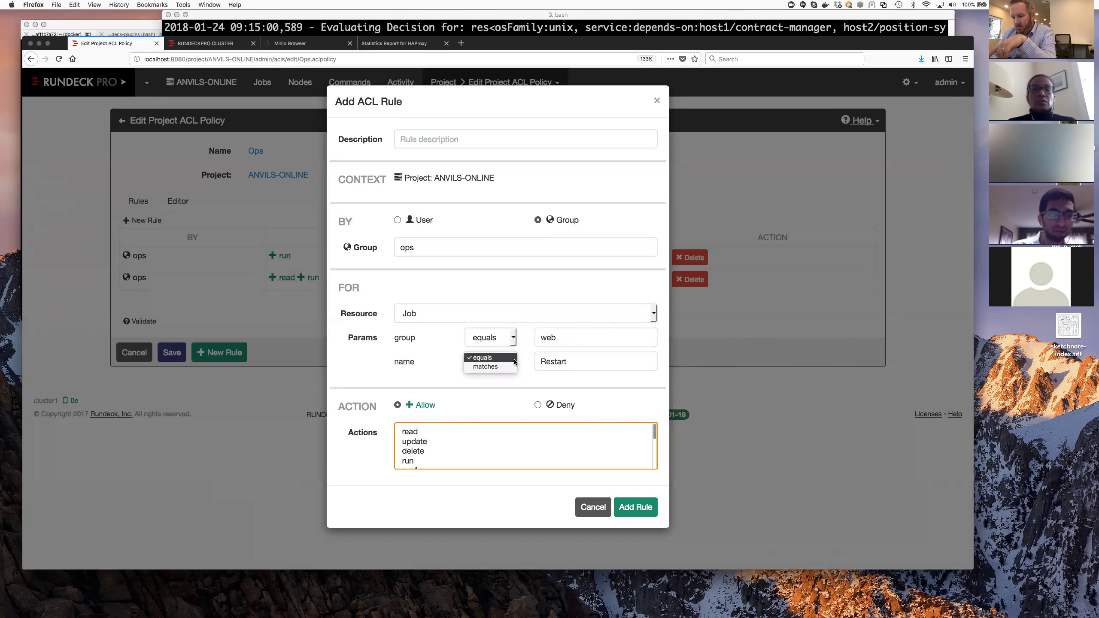
pyautogui.click(515, 367)
pyautogui.doubleClick(557, 363)
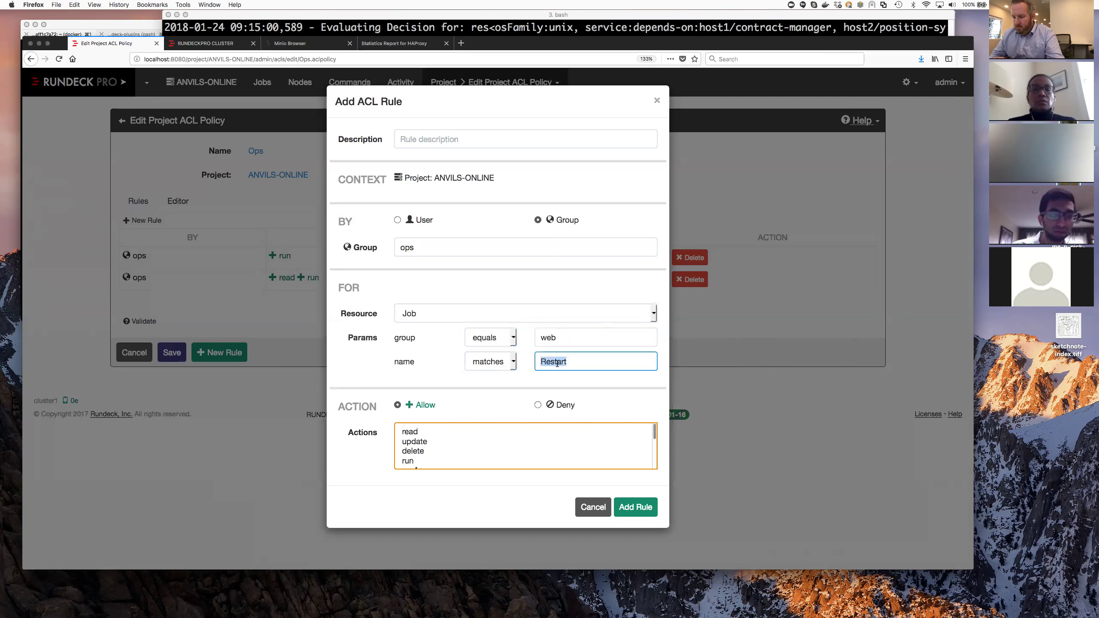
pyautogui.write('.*')
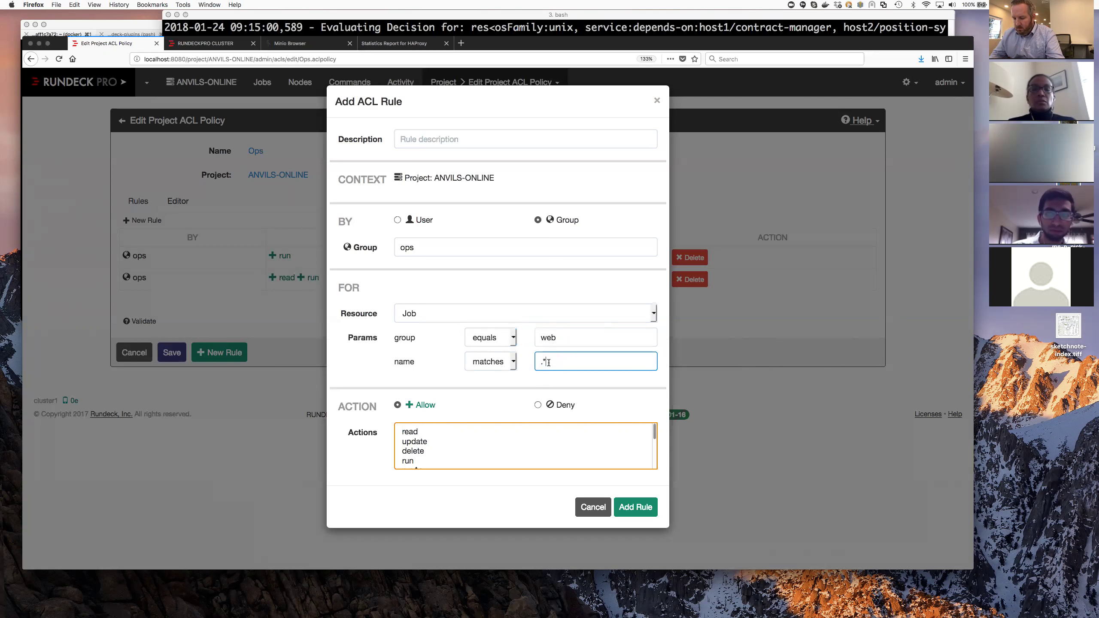
pyautogui.press('BackSpace')
pyautogui.press('BackSpace')
pyautogui.click(513, 365)
pyautogui.click(483, 349)
pyautogui.press('Tab')
pyautogui.write('Rest')
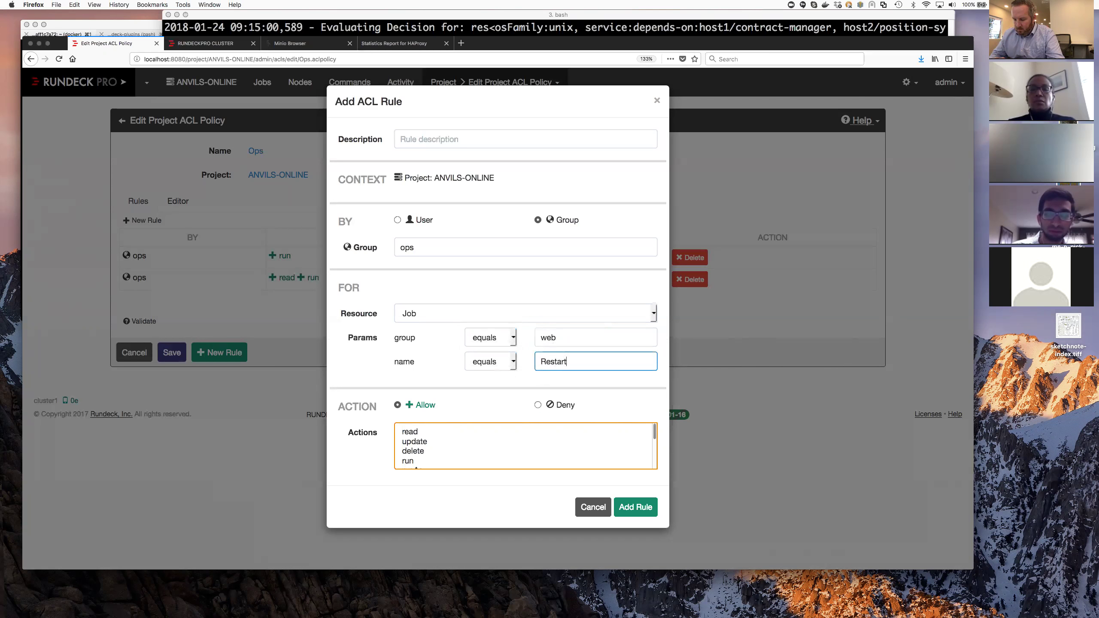
# - Select update as the allowed action for the rule
pyautogui.scroll(-1, 499, 433)
pyautogui.scroll(-5, 499, 431)
pyautogui.scroll(6, 498, 431)
pyautogui.click(478, 442)
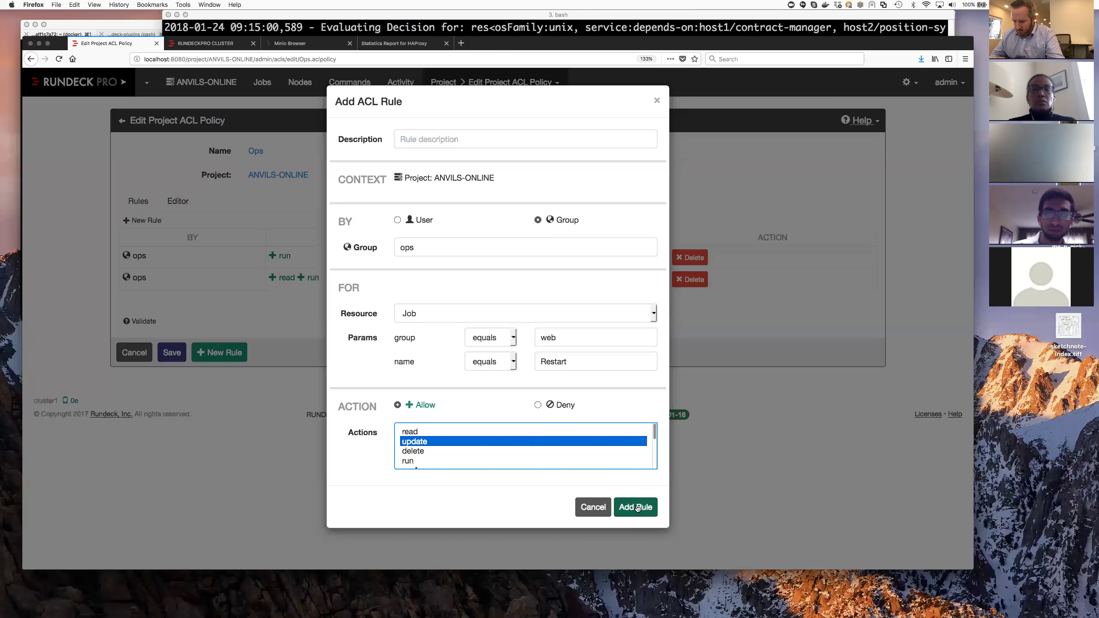
# - Describe the rule as 'Temporary rule to allow ops to change Restart because of incident#123' and add it
pyautogui.click(437, 137)
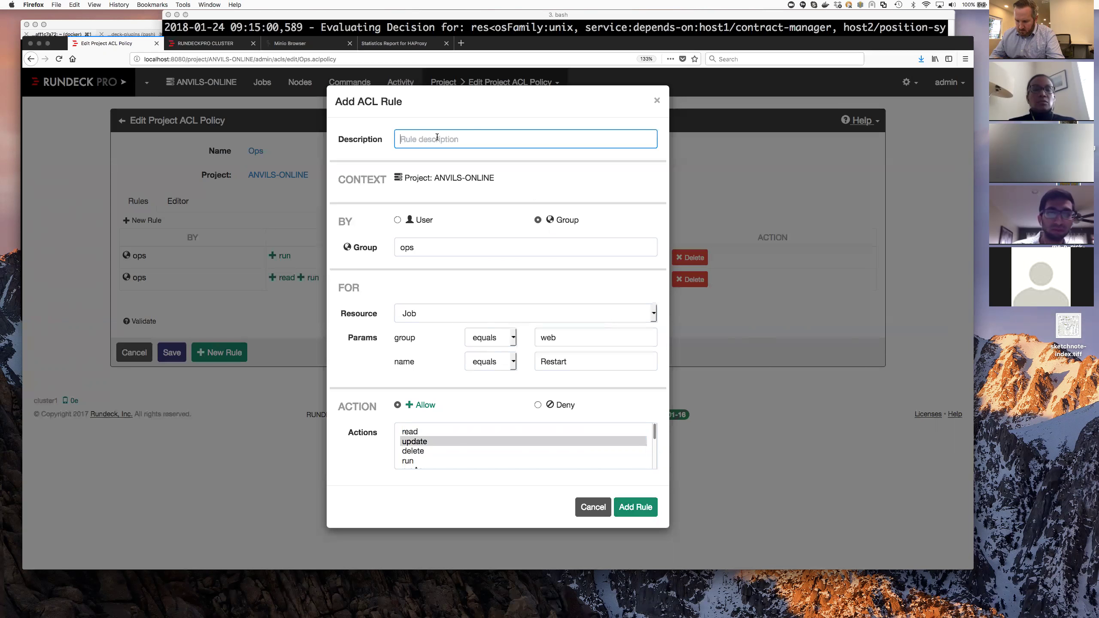
pyautogui.write('Temporary r')
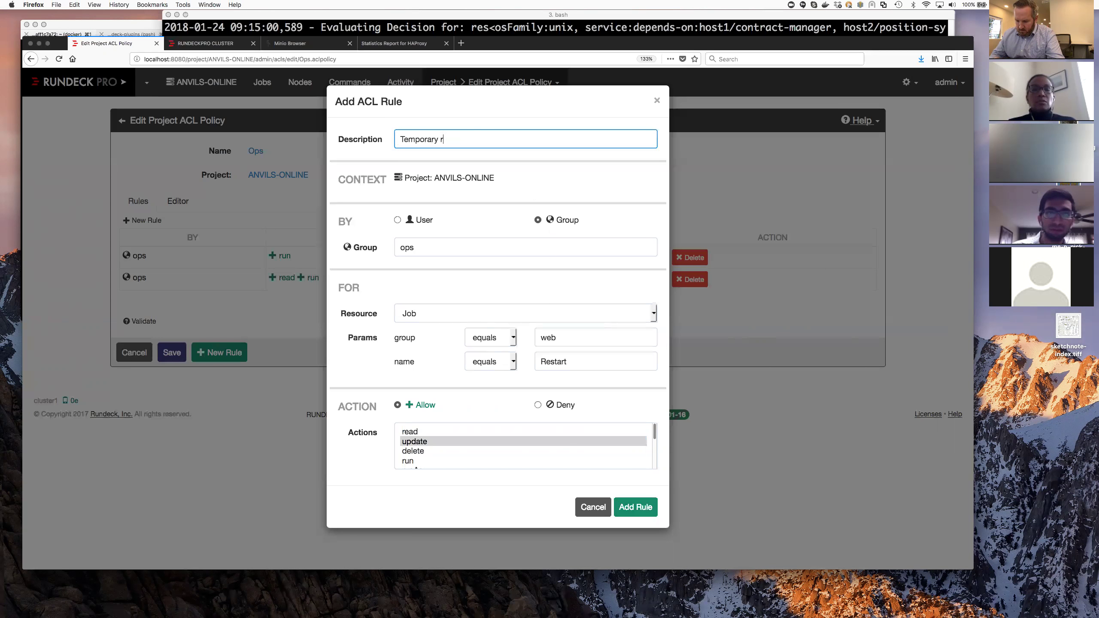
pyautogui.write('ule to allow ops to change Restart because of ')
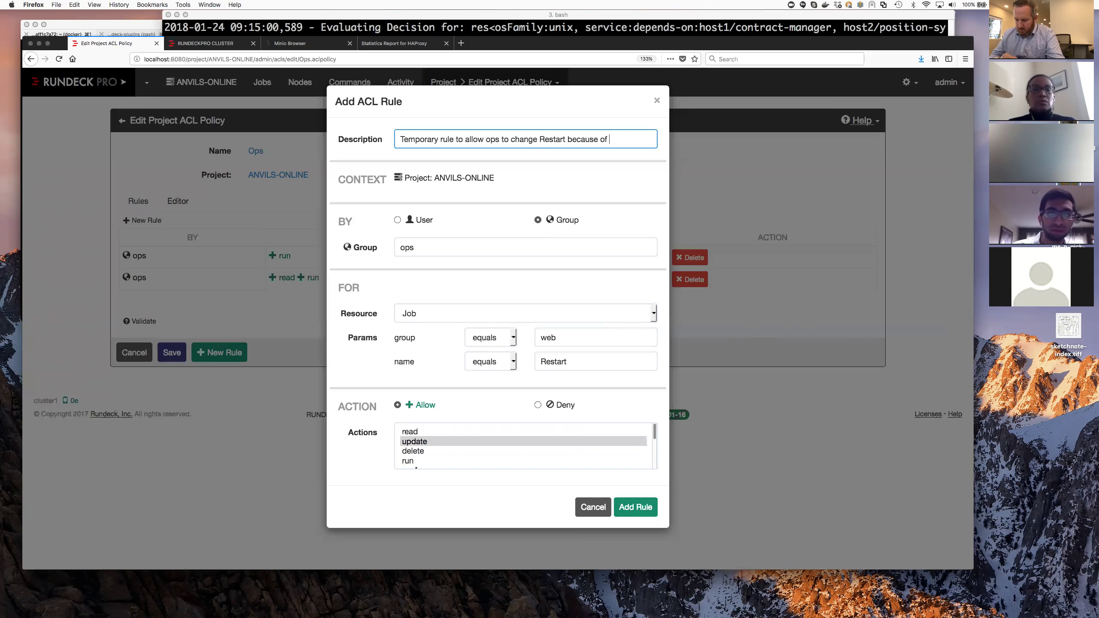
pyautogui.write('incid')
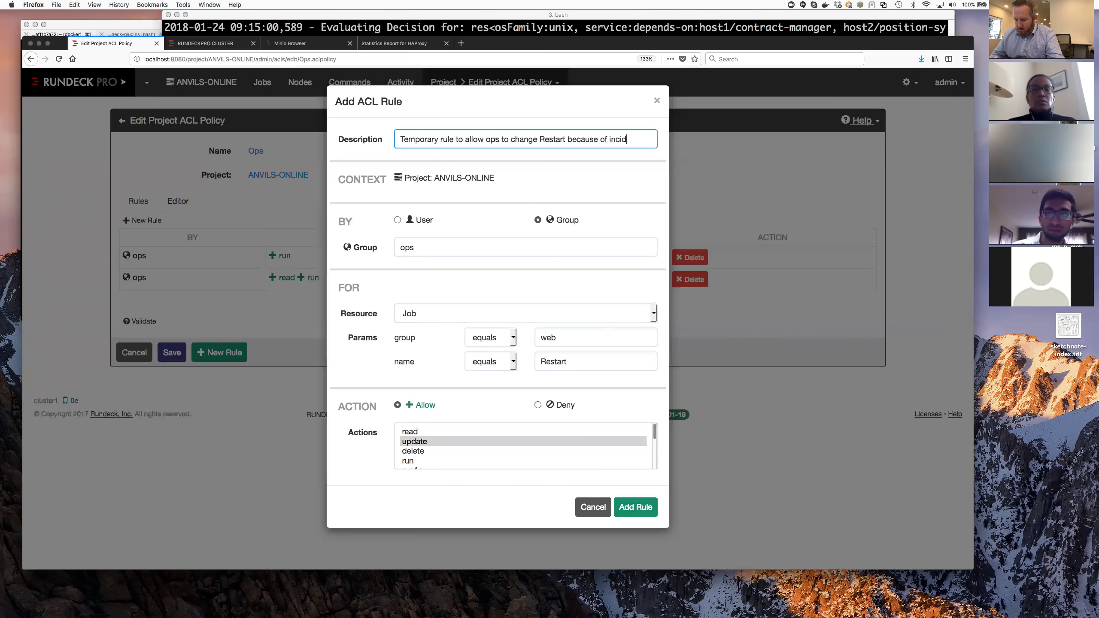
pyautogui.write('ent#123')
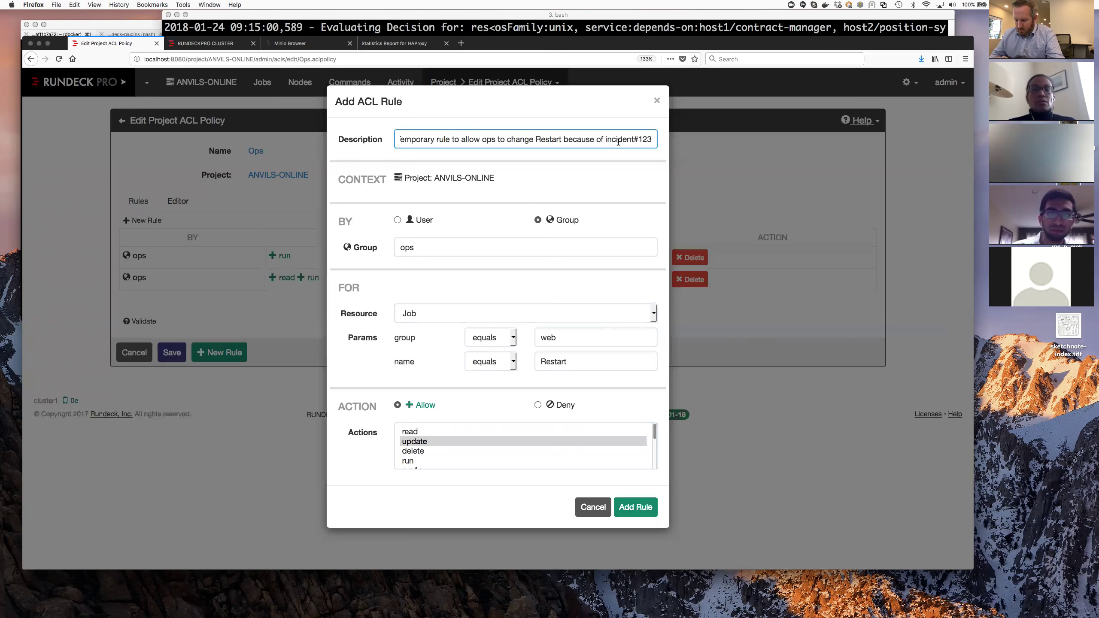
pyautogui.click(635, 507)
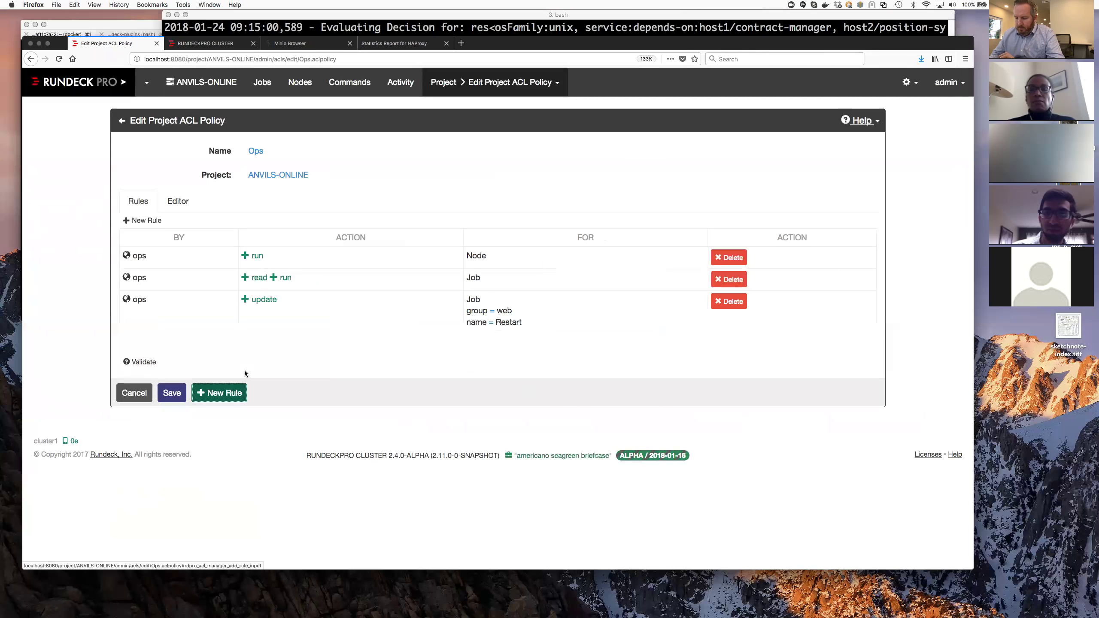
# - Start another rule for group ops matching Job group web, name Restart
pyautogui.click(235, 397)
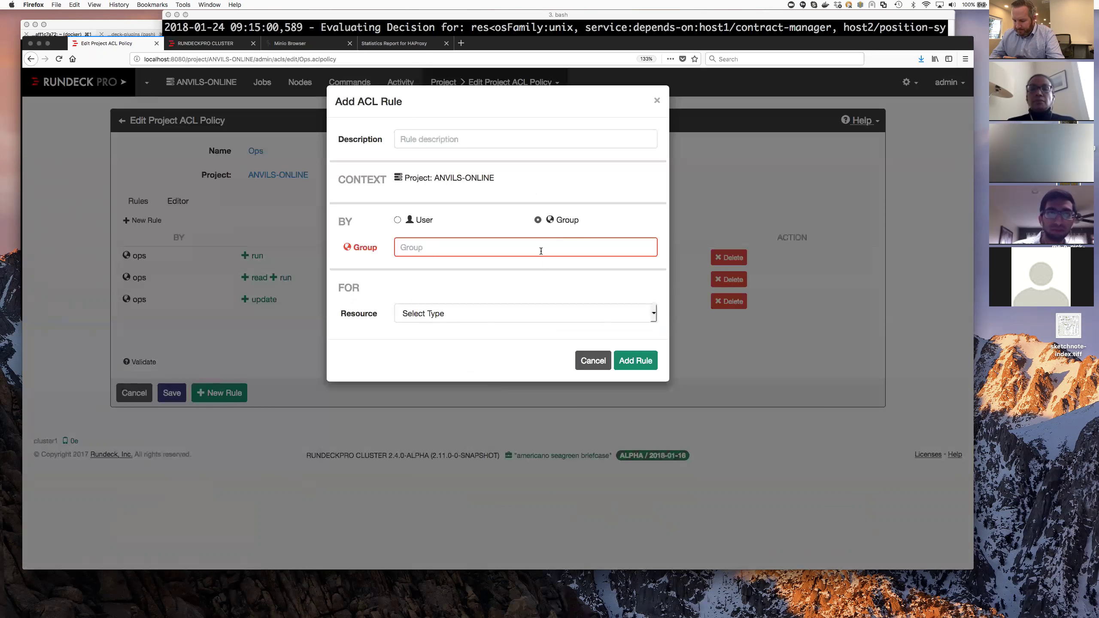
pyautogui.write('ops')
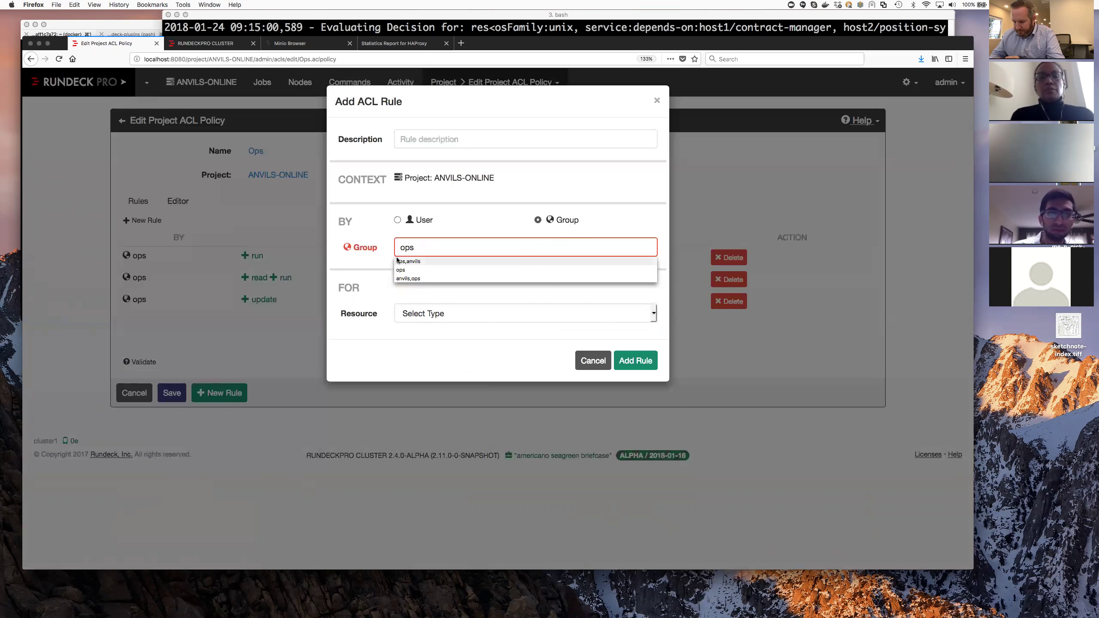
pyautogui.click(376, 261)
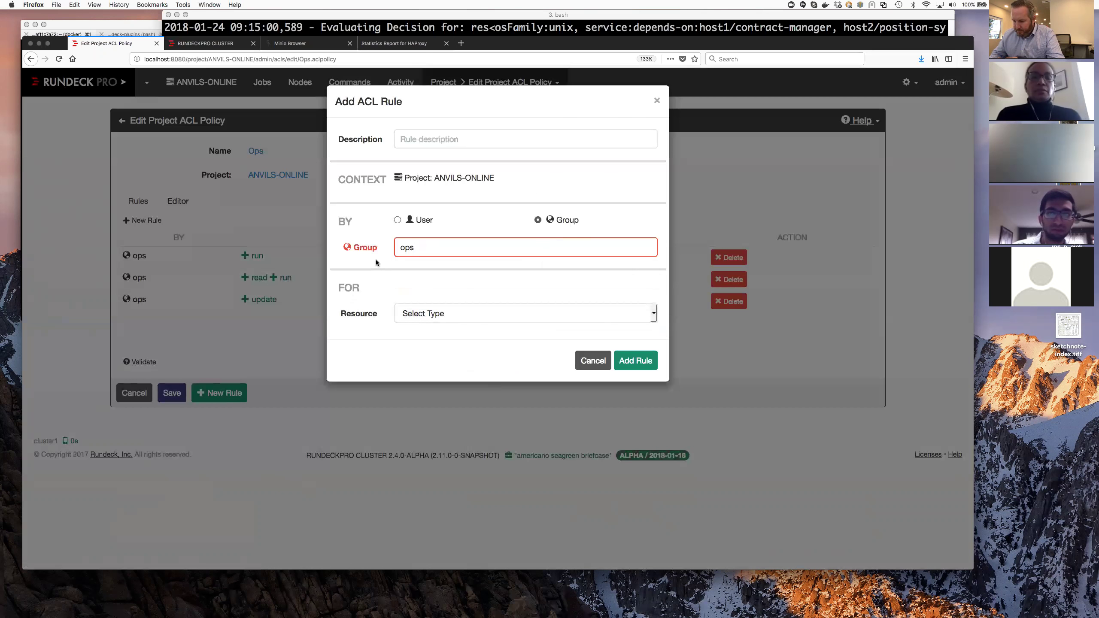
pyautogui.click(653, 314)
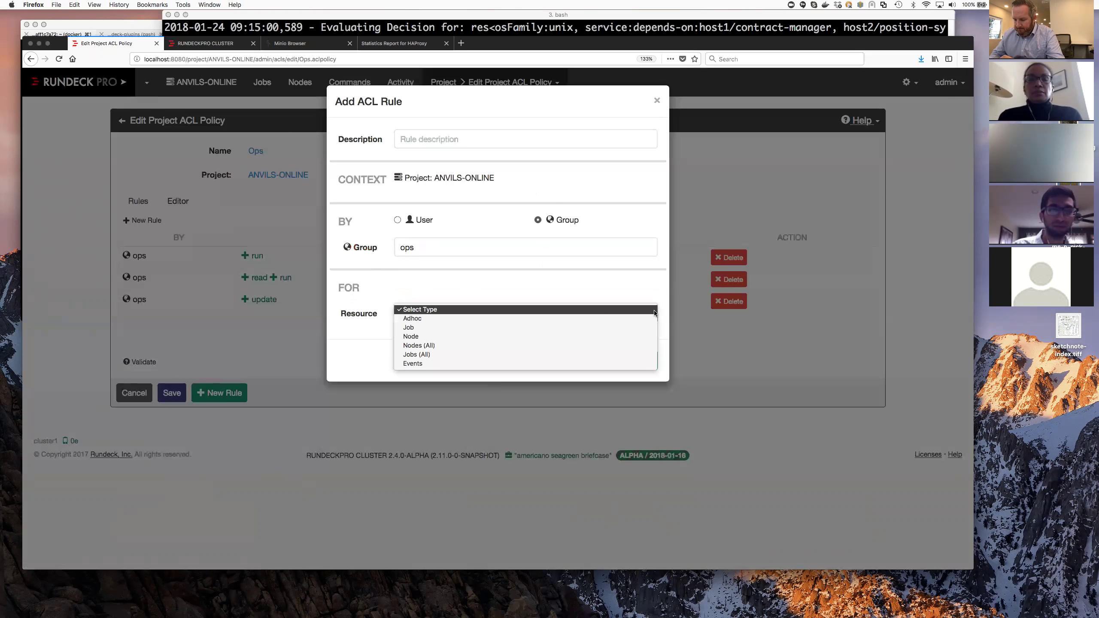
pyautogui.click(635, 327)
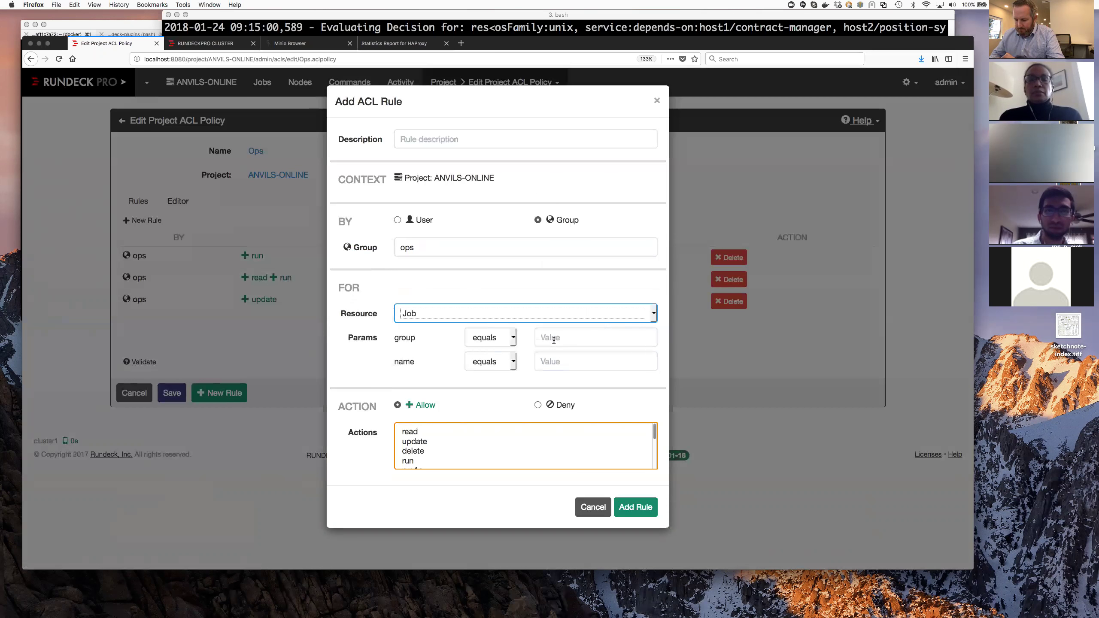
pyautogui.click(571, 341)
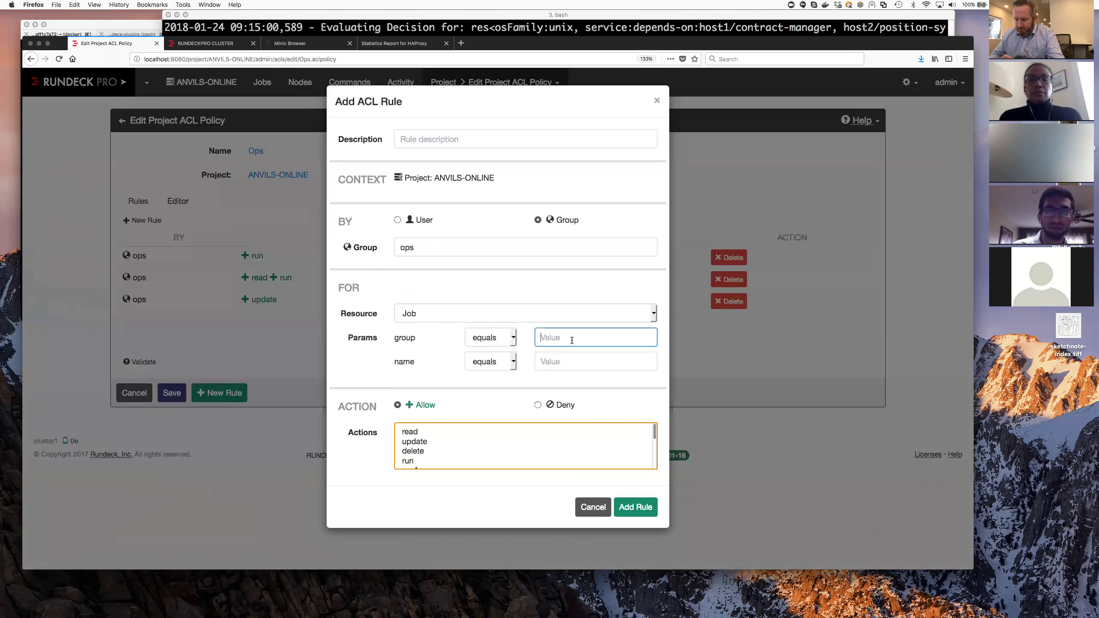
pyautogui.write('web')
pyautogui.press('Tab')
pyautogui.press('Tab')
pyautogui.write('Restart')
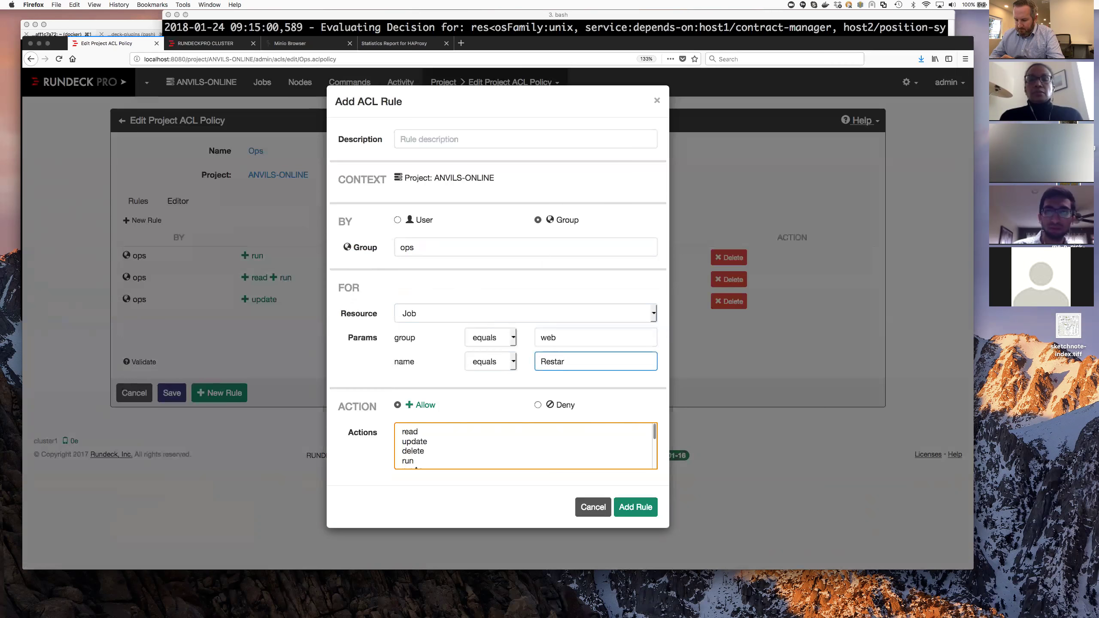
# - Make the rule deny the delete action and add it to the policy
pyautogui.click(539, 405)
pyautogui.scroll(-3, 486, 435)
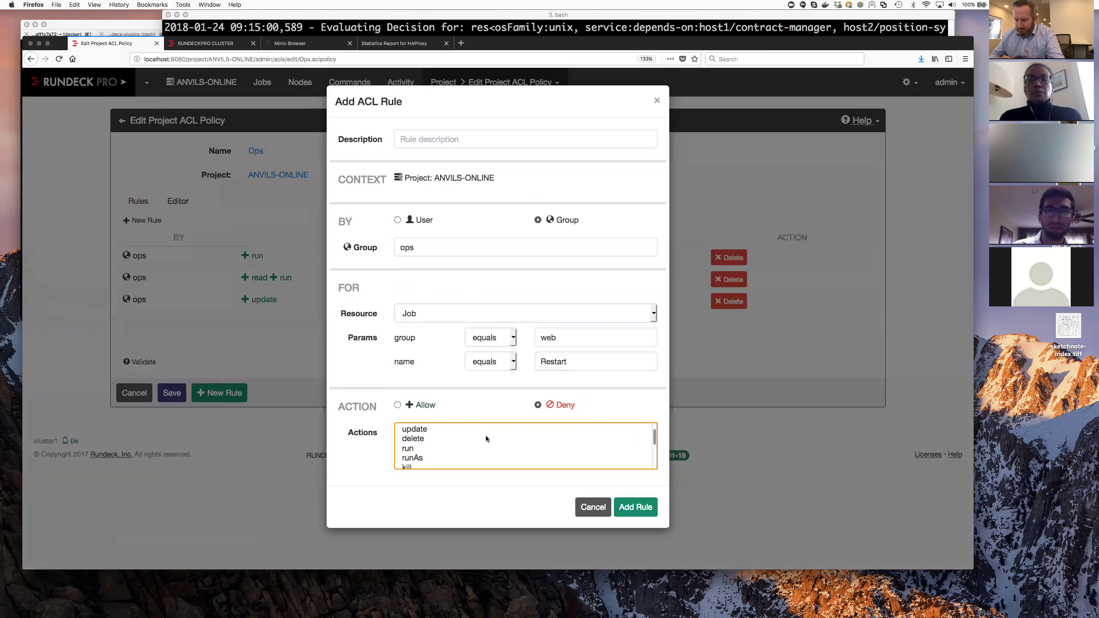
pyautogui.scroll(3, 486, 435)
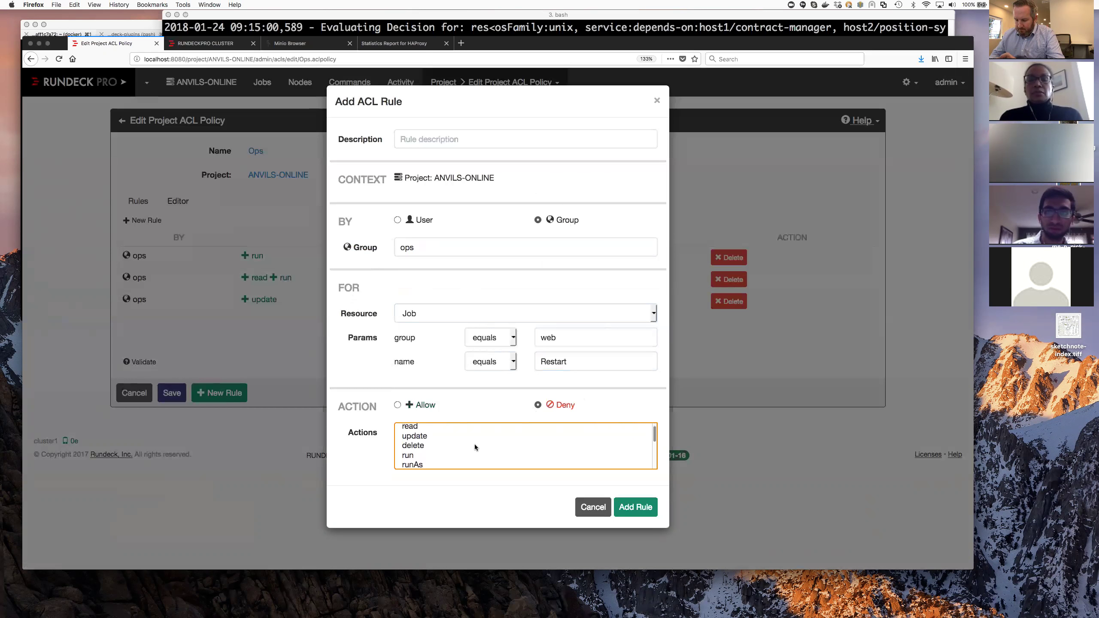
pyautogui.click(475, 445)
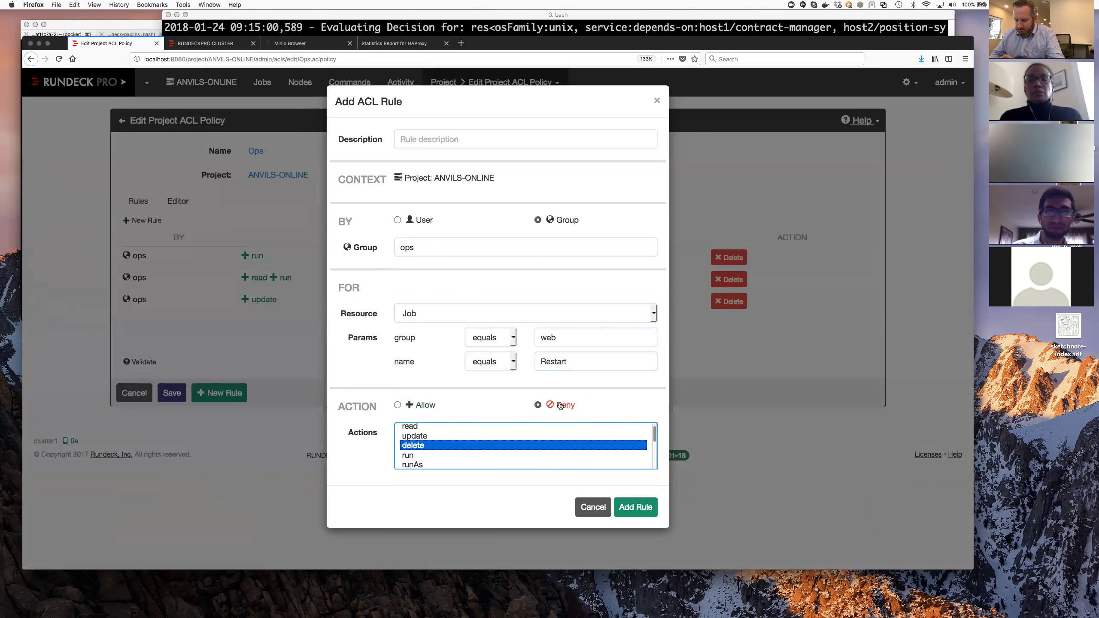
pyautogui.click(649, 508)
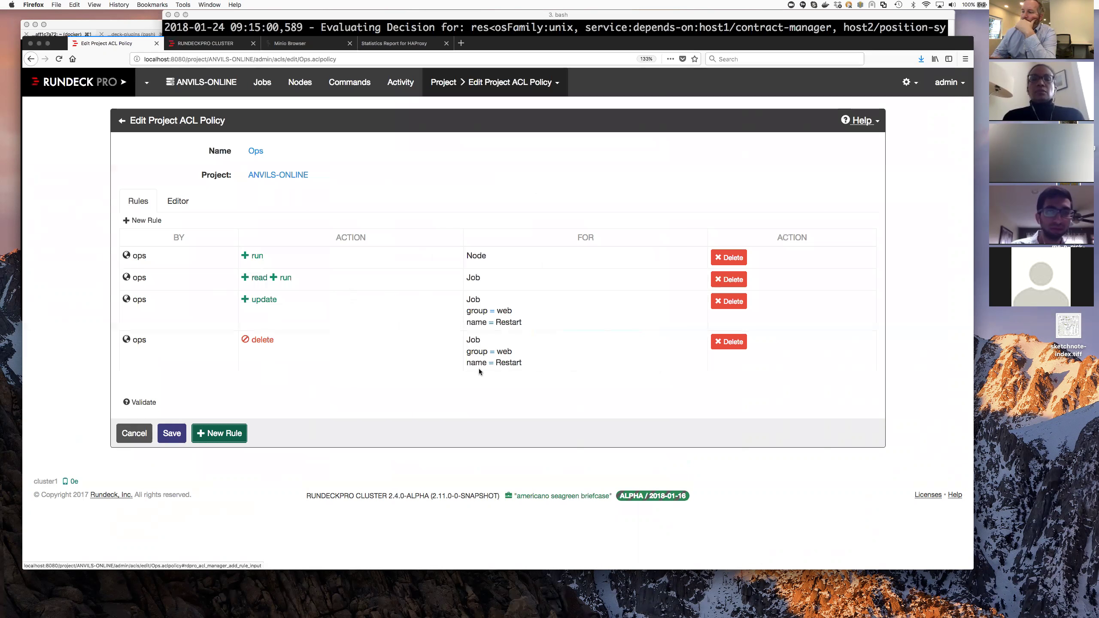
# - Show the Ops policy as YAML and review the allow-update rule on lines 16–25
pyautogui.click(185, 204)
pyautogui.scroll(-3, 254, 315)
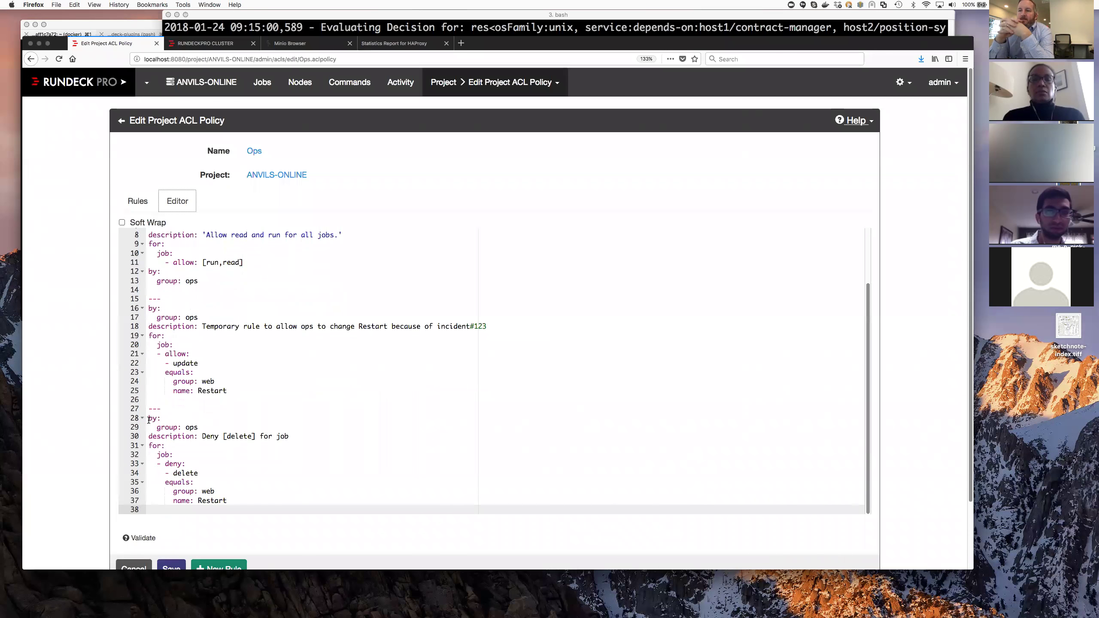
pyautogui.moveTo(149, 308); pyautogui.dragTo(249, 391)
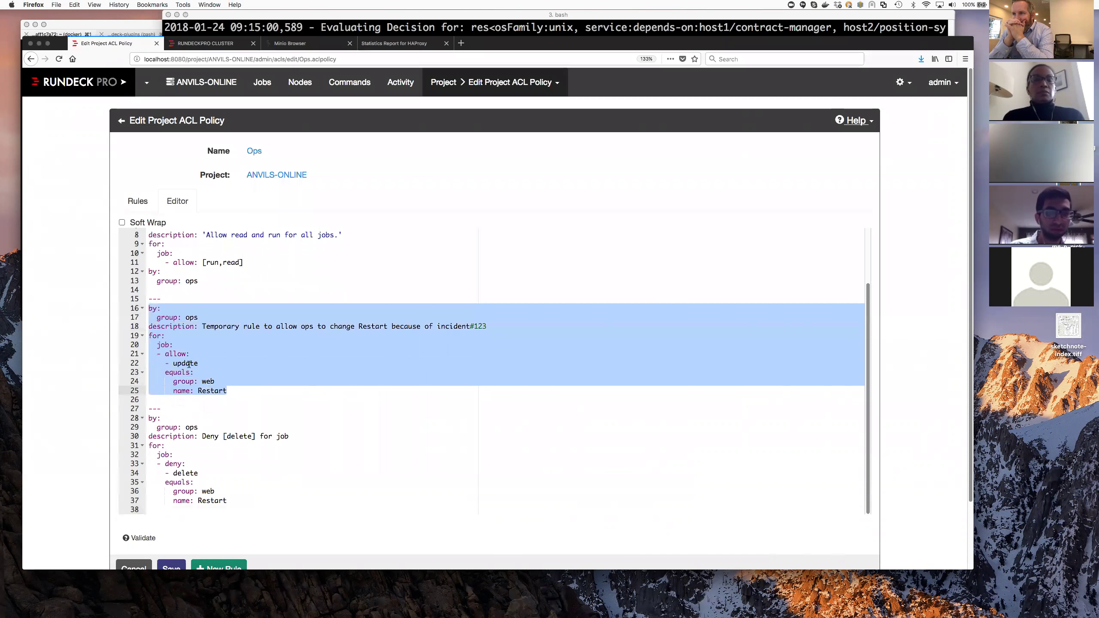
pyautogui.click(164, 345)
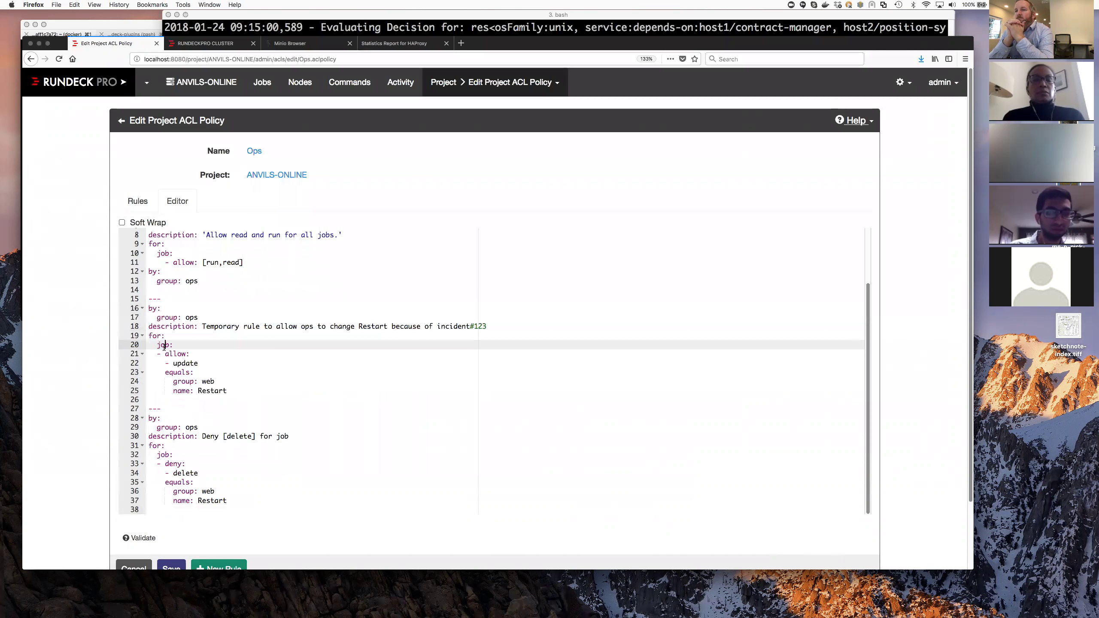
pyautogui.doubleClick(171, 354)
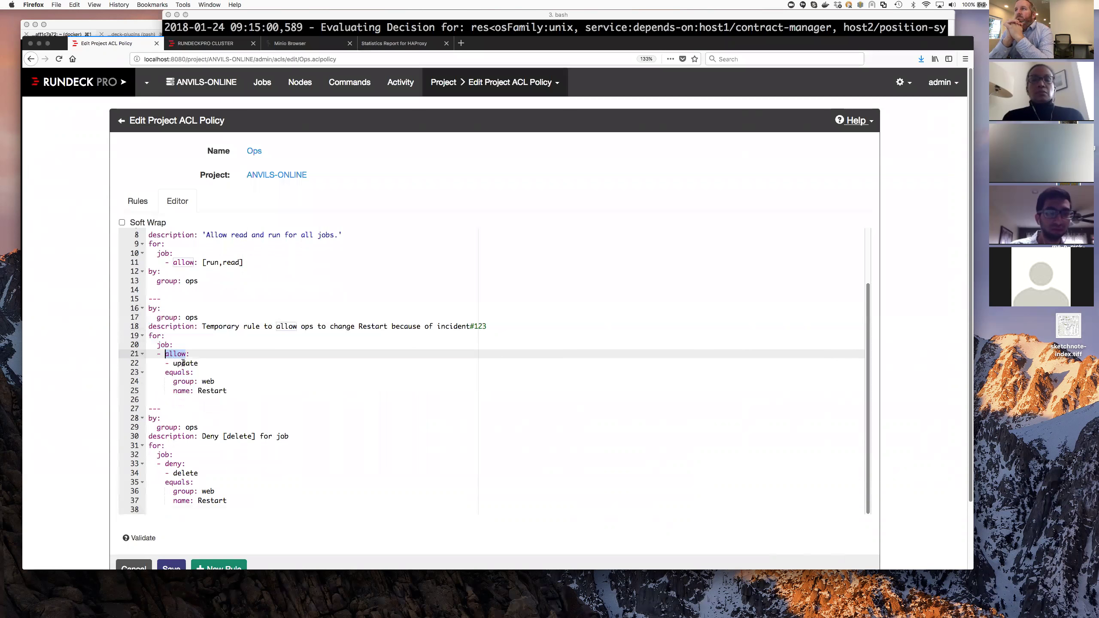
pyautogui.click(183, 363)
pyautogui.doubleClick(184, 363)
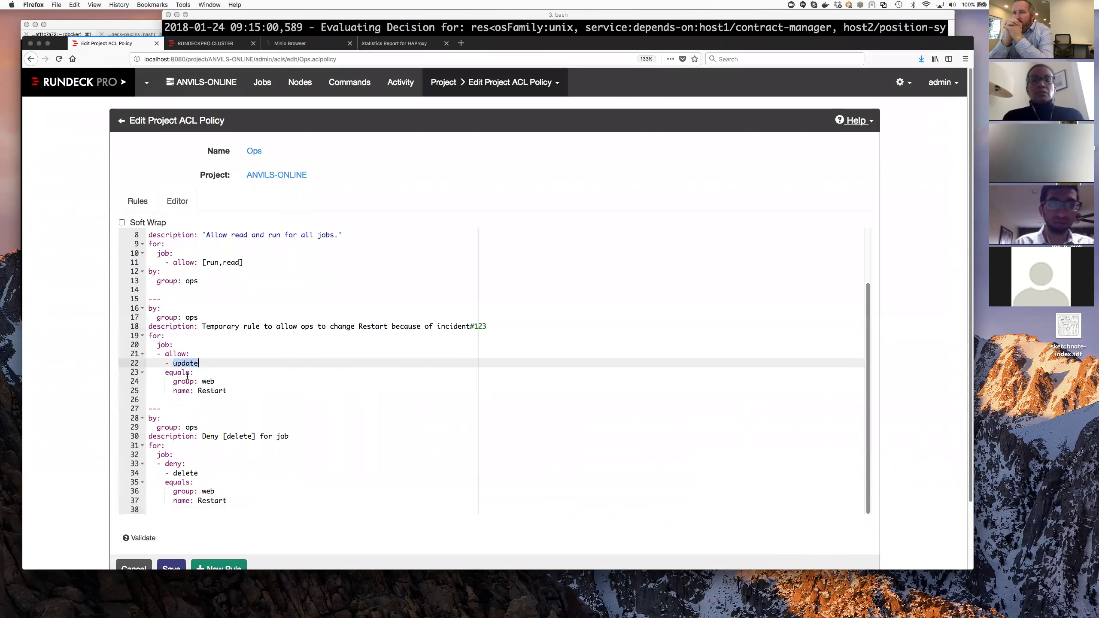
pyautogui.click(211, 392)
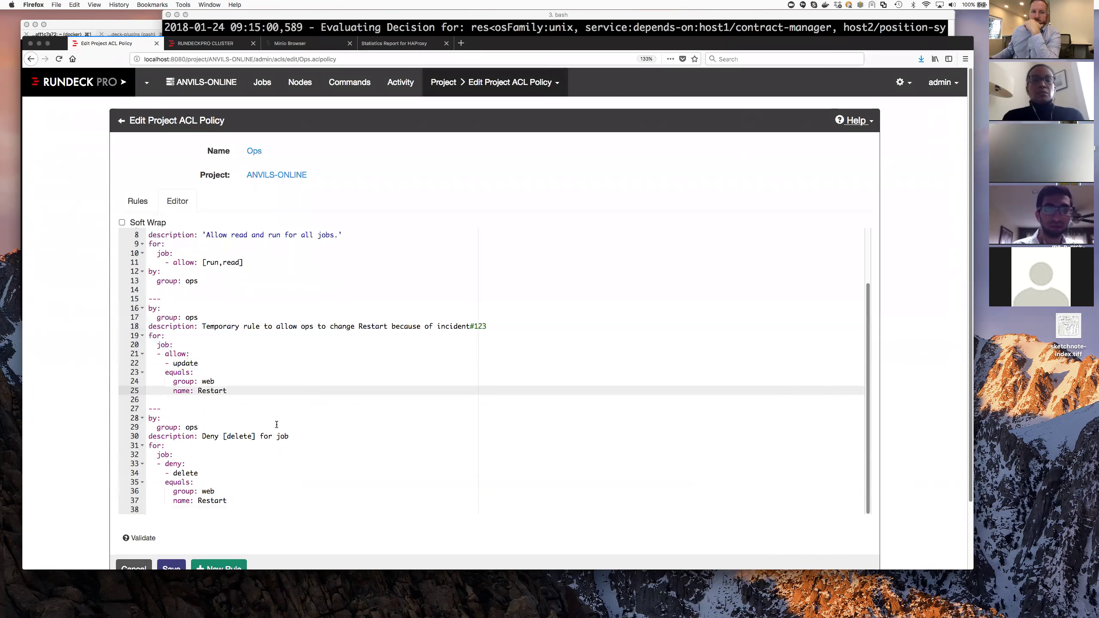
# - Review the deny-delete rule's web/Restart match lines, then save the Ops policy
pyautogui.scroll(-1, 268, 420)
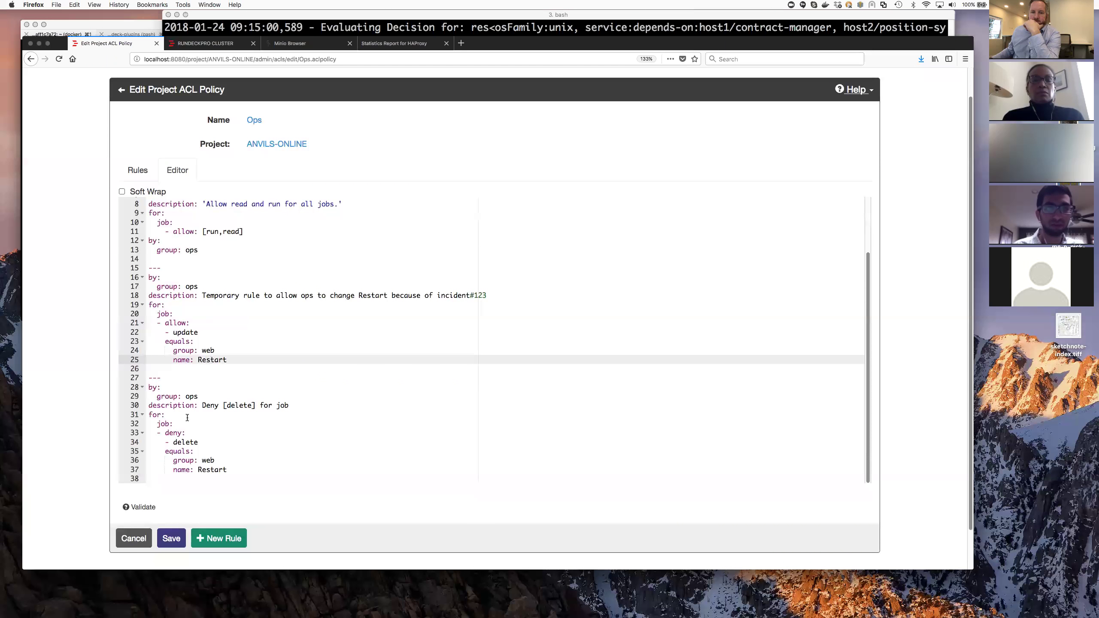
pyautogui.doubleClick(174, 323)
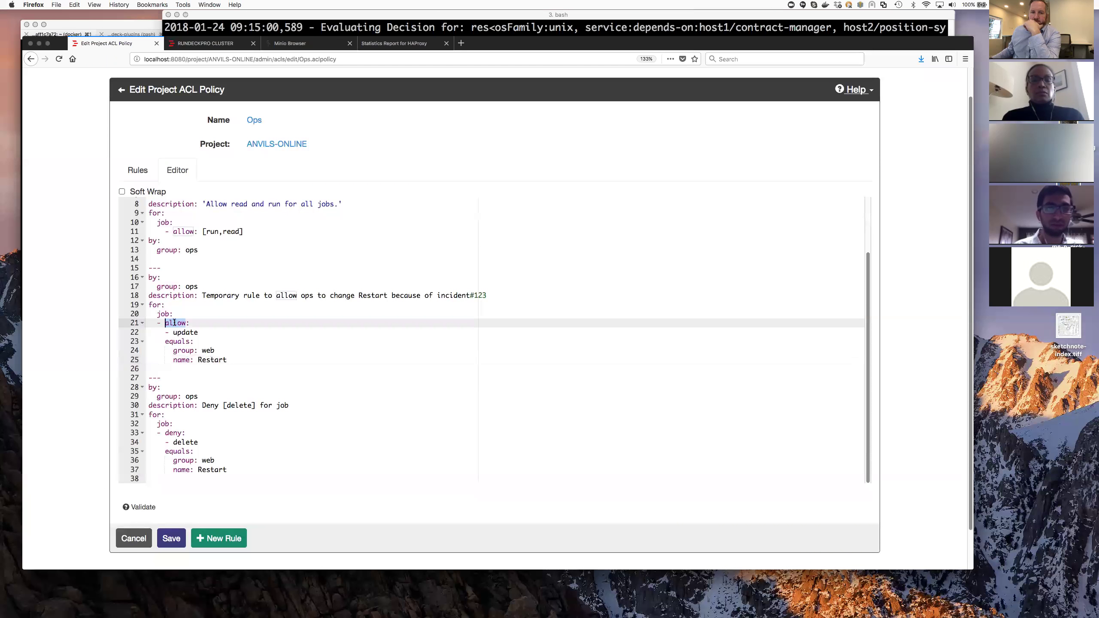
pyautogui.doubleClick(172, 433)
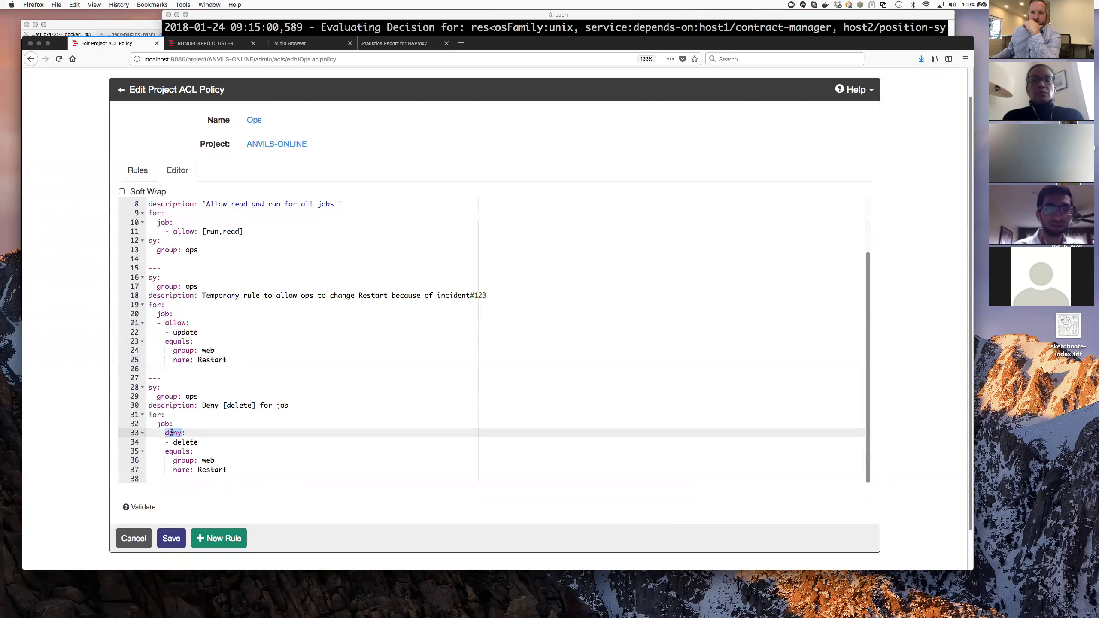
pyautogui.doubleClick(183, 443)
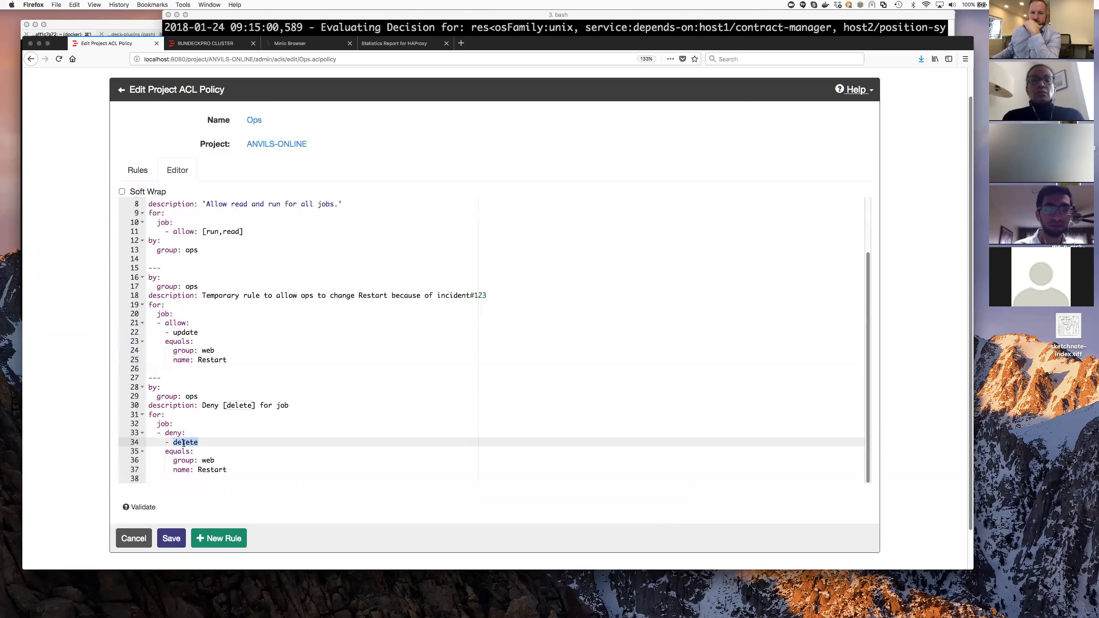
pyautogui.moveTo(173, 478); pyautogui.dragTo(148, 452)
pyautogui.click(175, 539)
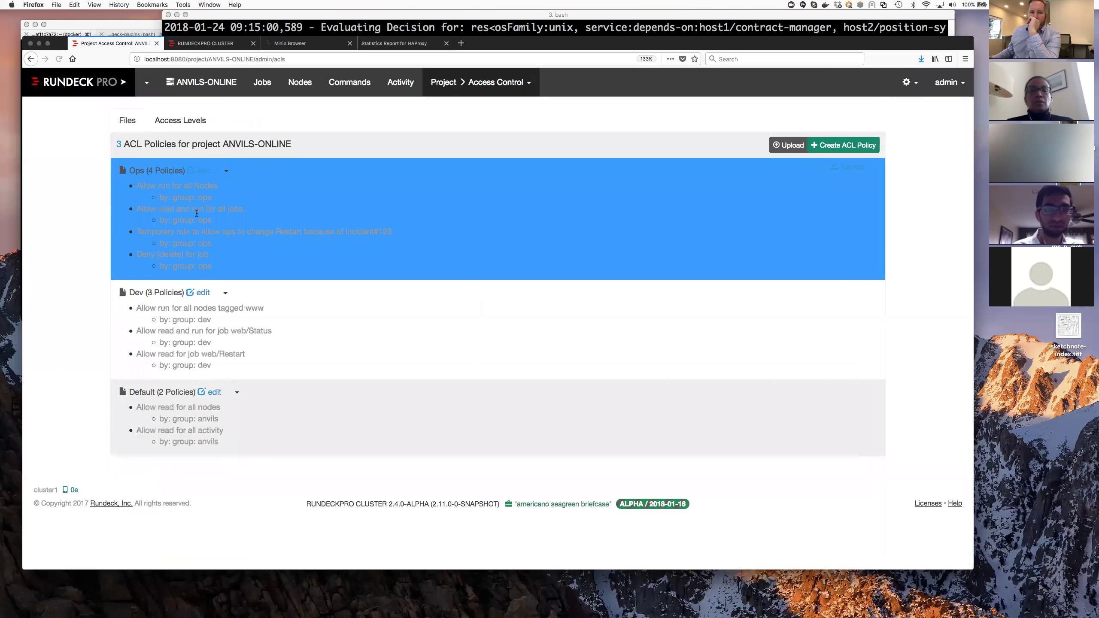
# - Check group ops' job access levels for all jobs, confirming Restart's Delete is denied
pyautogui.click(182, 118)
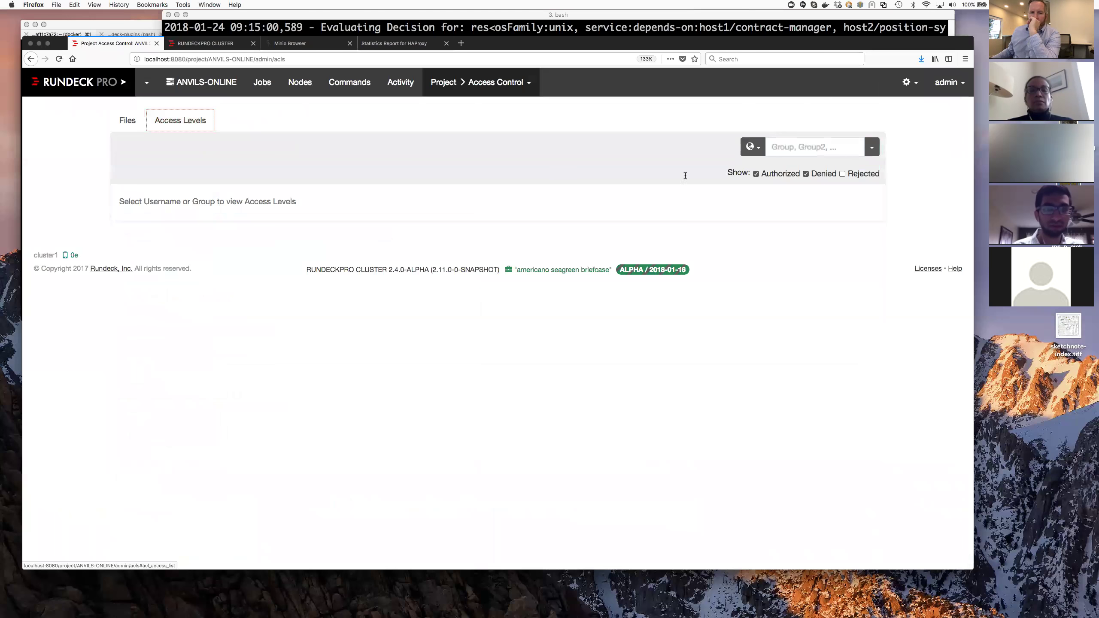
pyautogui.click(870, 151)
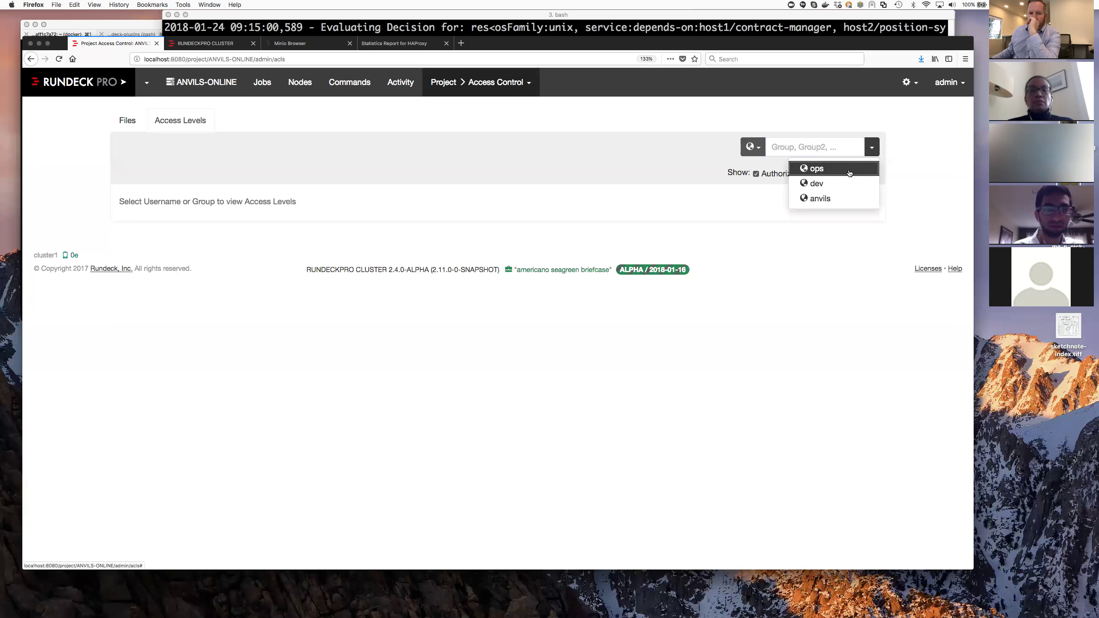
pyautogui.click(817, 169)
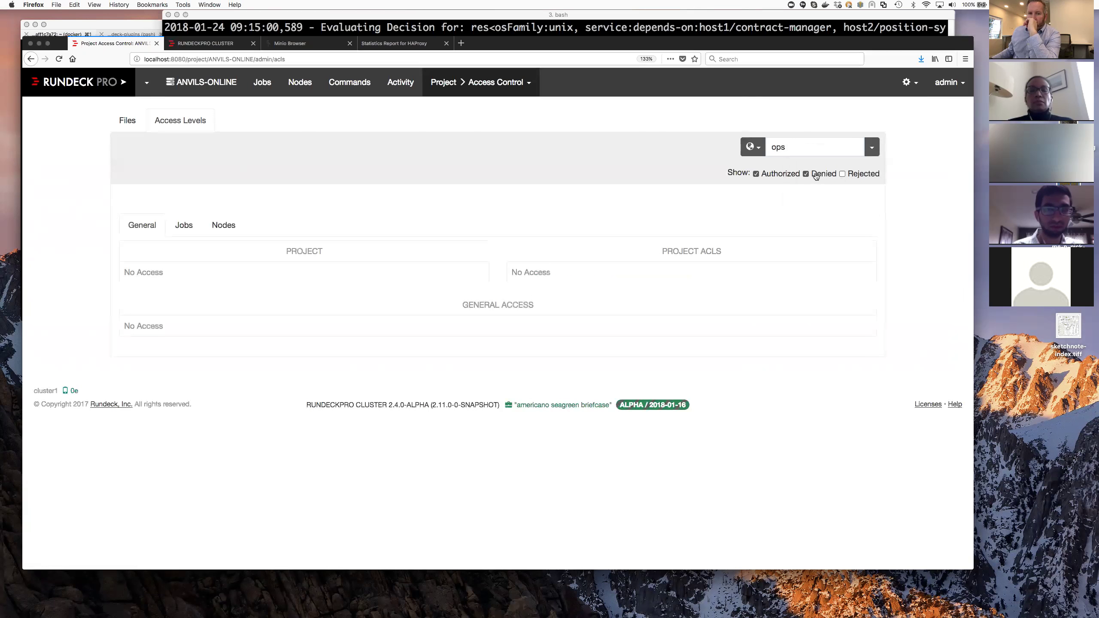
pyautogui.click(189, 223)
pyautogui.click(412, 250)
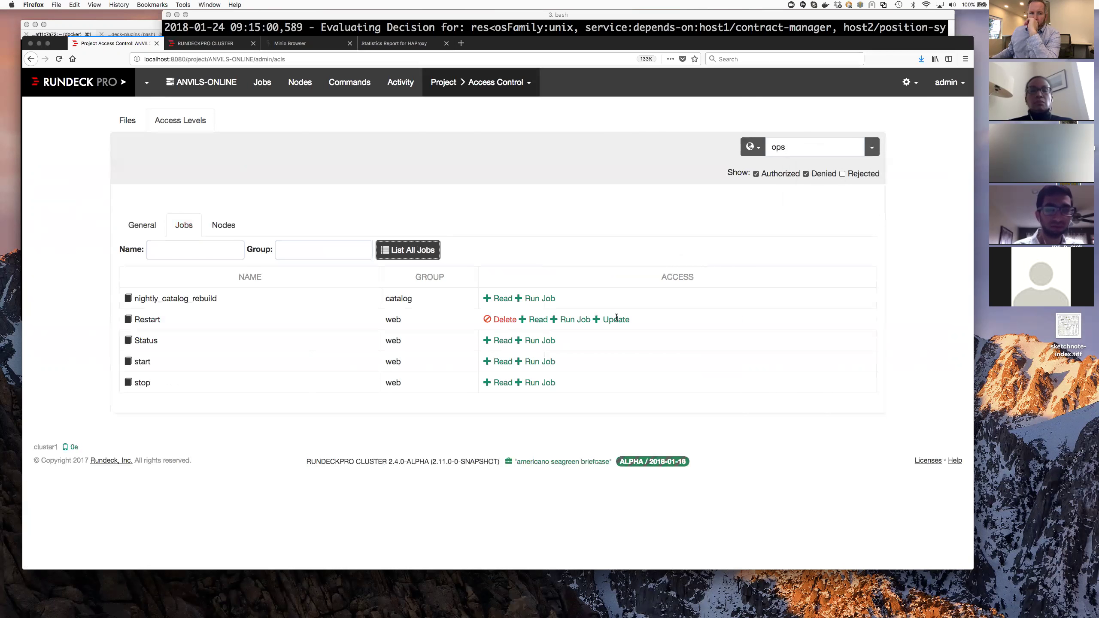
pyautogui.moveTo(617, 318)
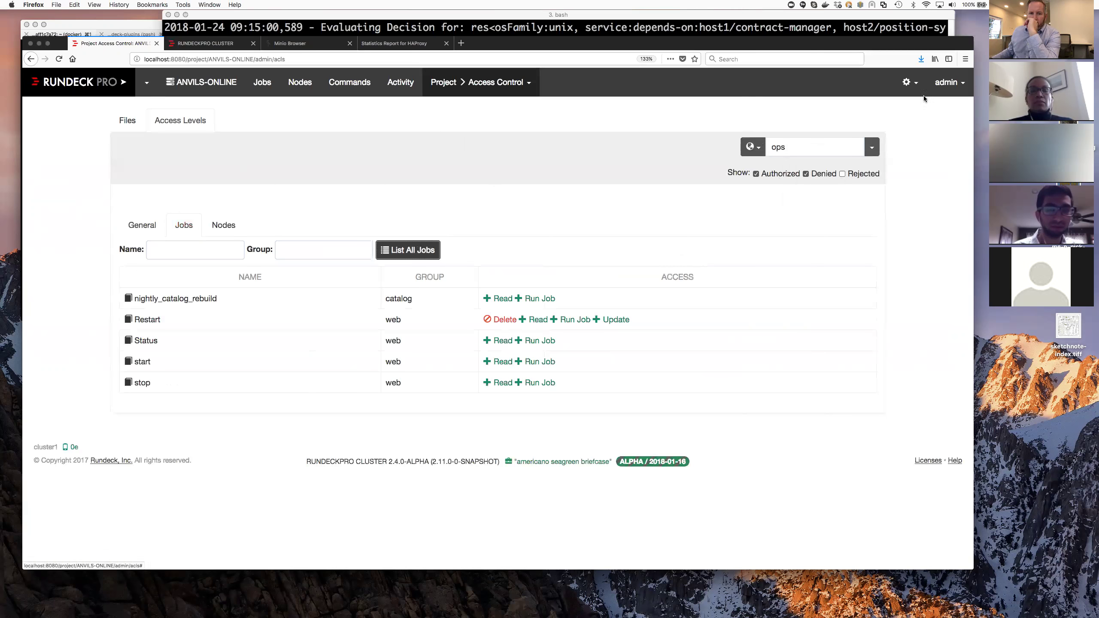
# - Log out of the admin account and return to the login form
pyautogui.click(919, 83)
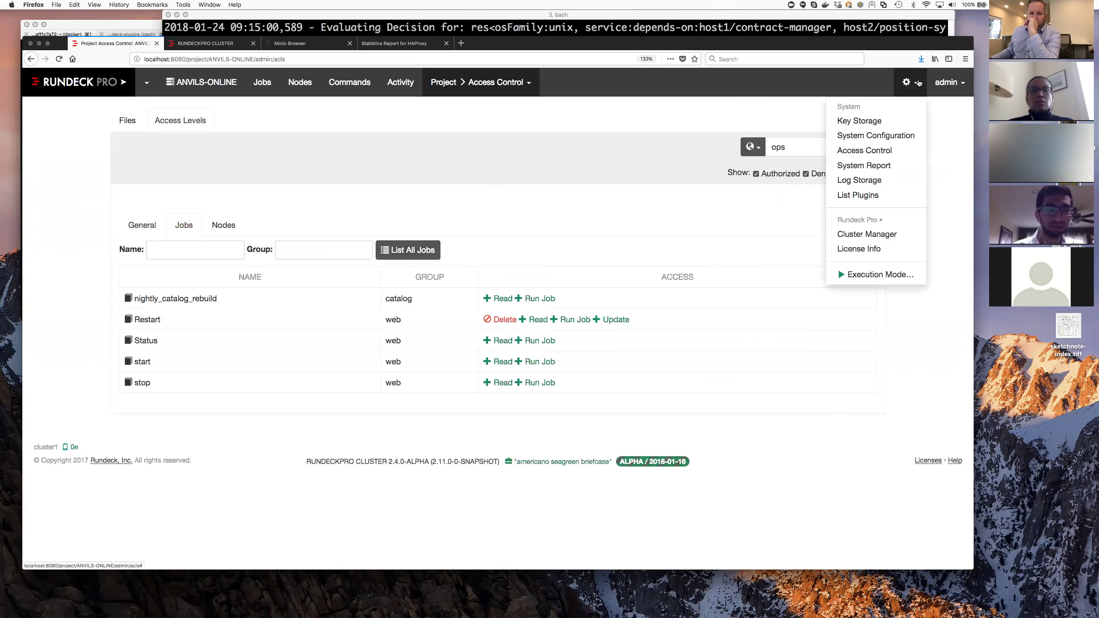
pyautogui.click(948, 82)
pyautogui.click(930, 134)
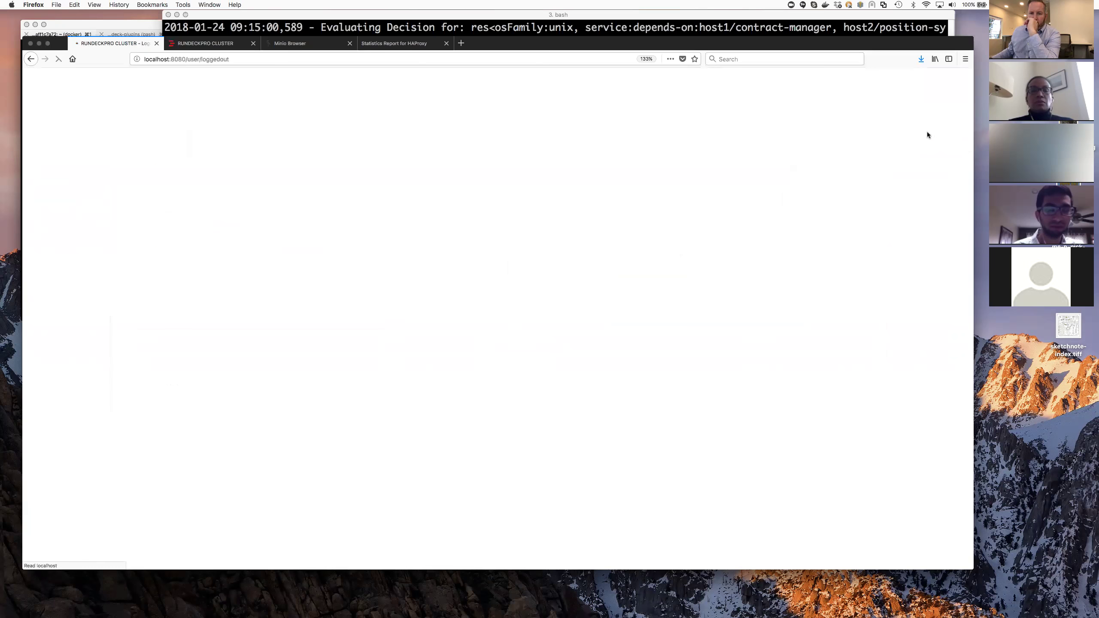
pyautogui.click(237, 220)
pyautogui.doubleClick(375, 142)
pyautogui.write('admin')
pyautogui.click(375, 203)
# - Sign in with username ops and its password
pyautogui.doubleClick(378, 177)
pyautogui.doubleClick(375, 142)
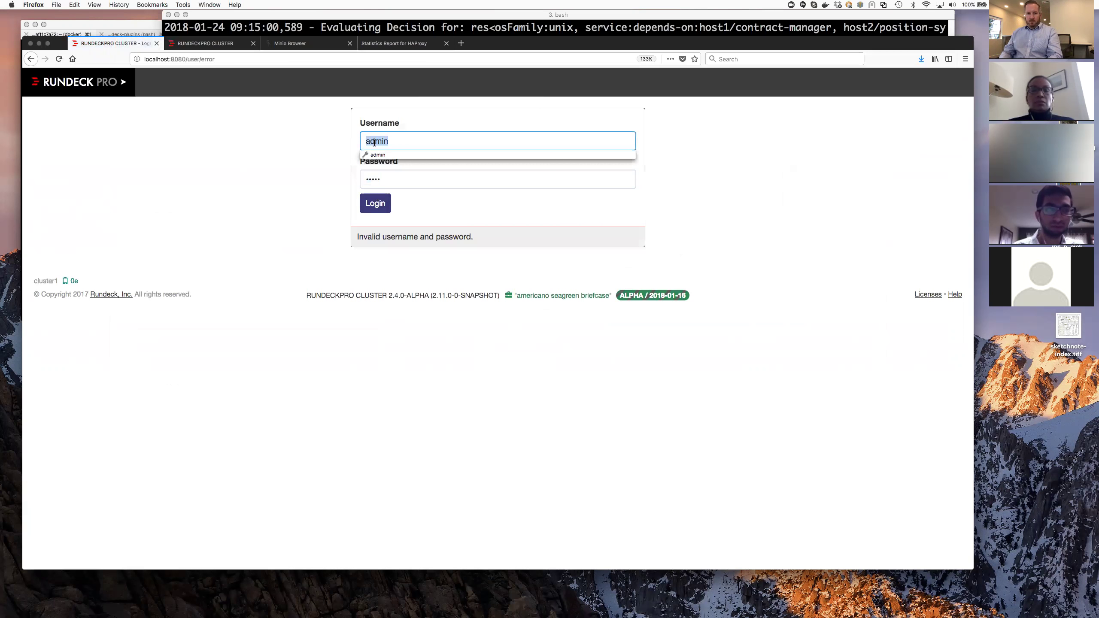
pyautogui.write('ops')
pyautogui.press('Tab')
pyautogui.write('••••••••')
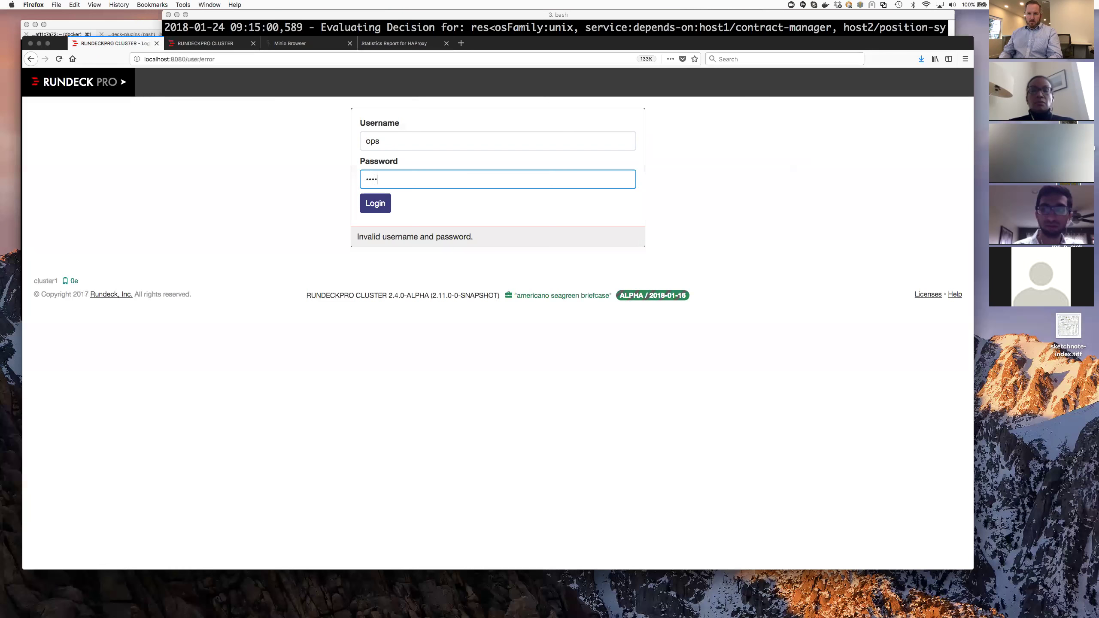
pyautogui.click(372, 207)
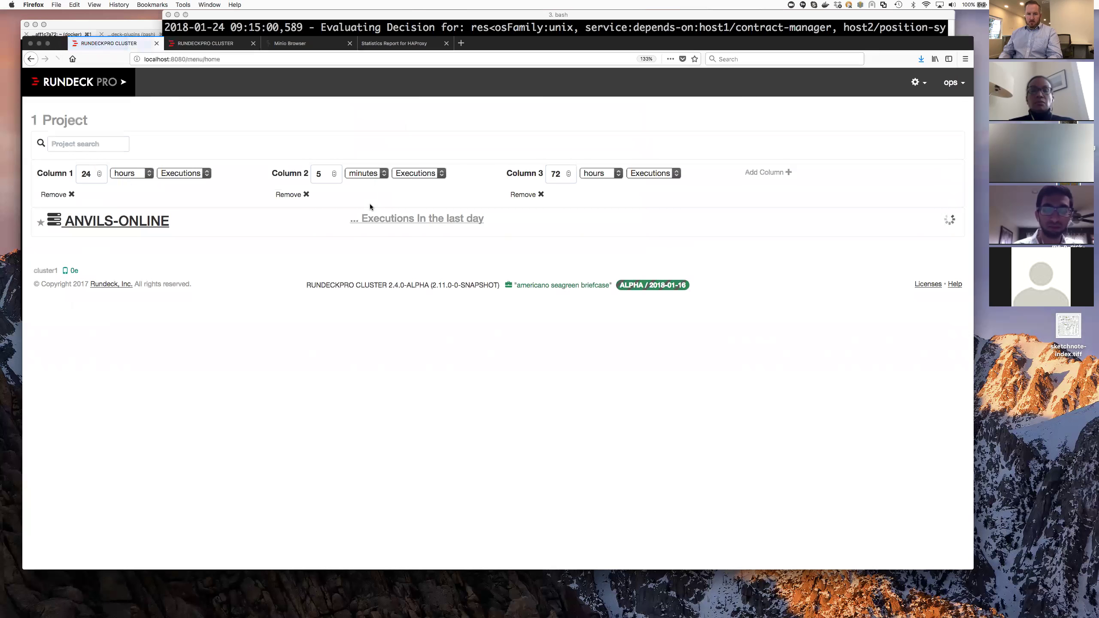
# - Open the ANVILS-ONLINE job list and inspect the Status job's available actions
pyautogui.click(149, 221)
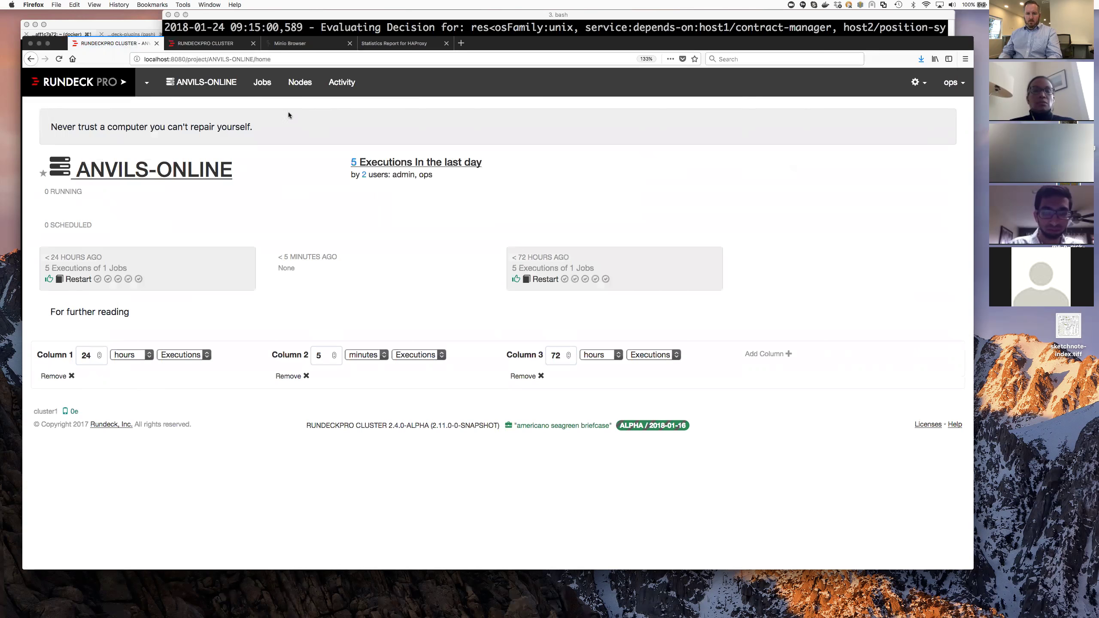
pyautogui.click(268, 87)
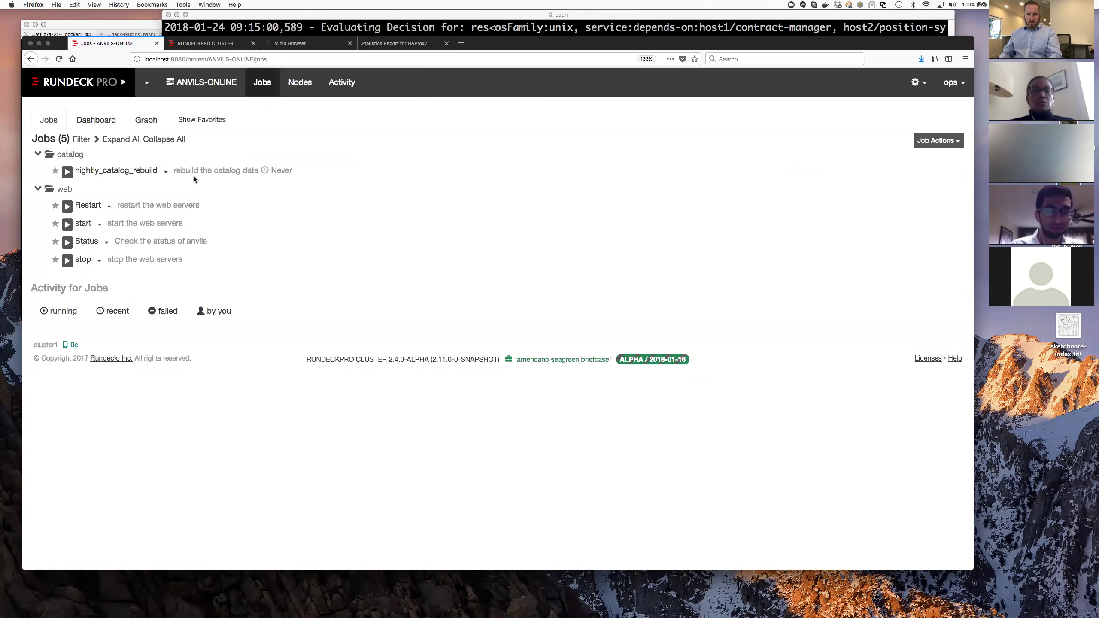
pyautogui.click(106, 243)
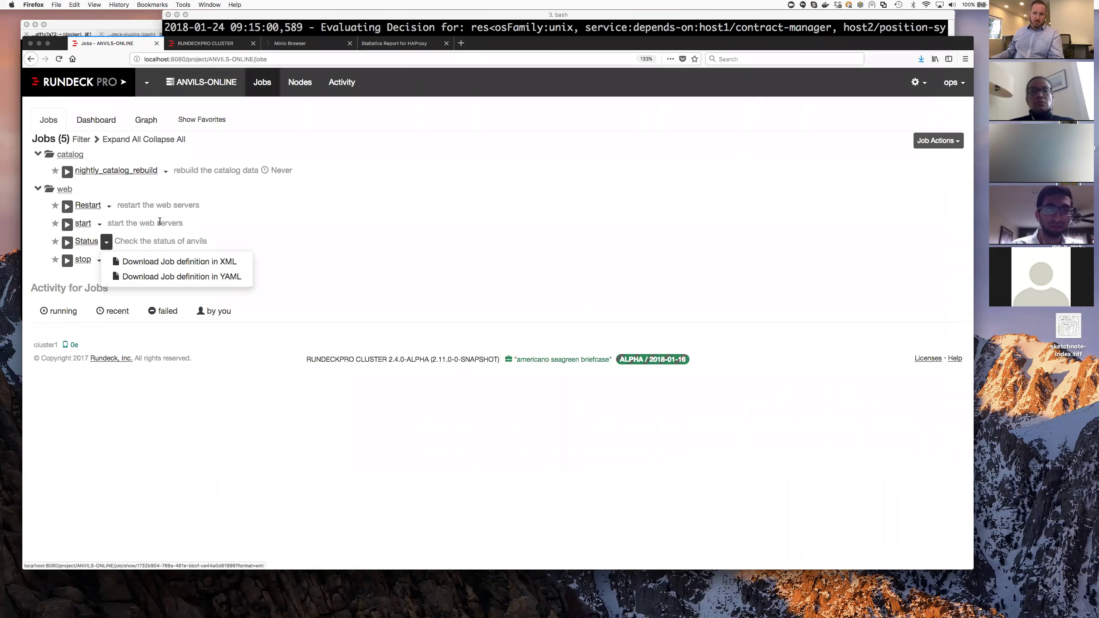
pyautogui.click(125, 192)
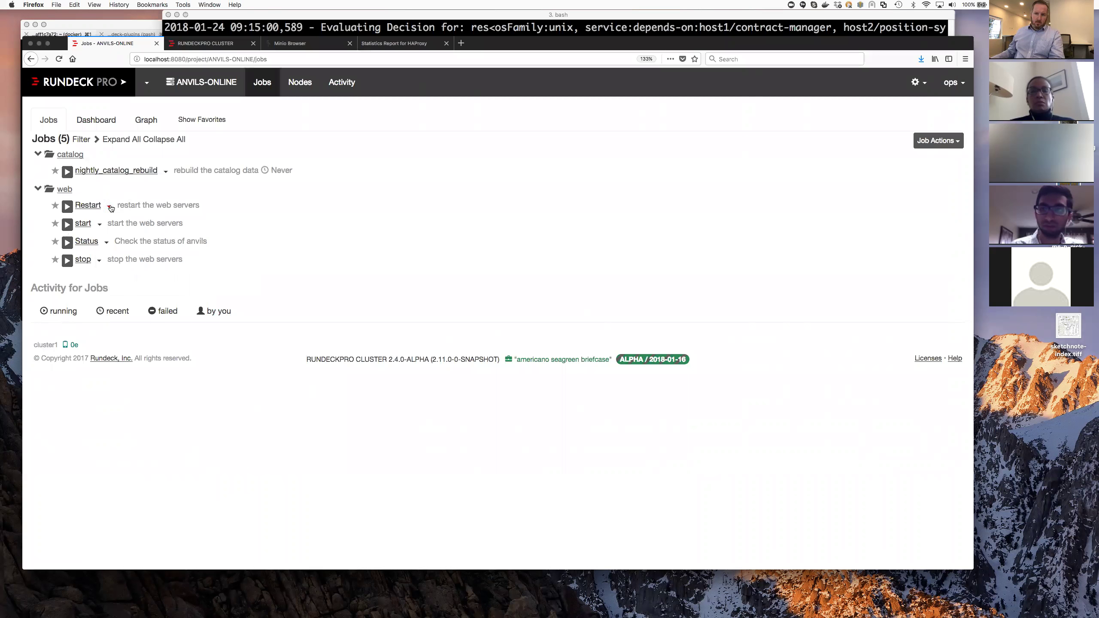
# - Open the Restart job's edit form, look through it, and cancel without saving
pyautogui.click(109, 206)
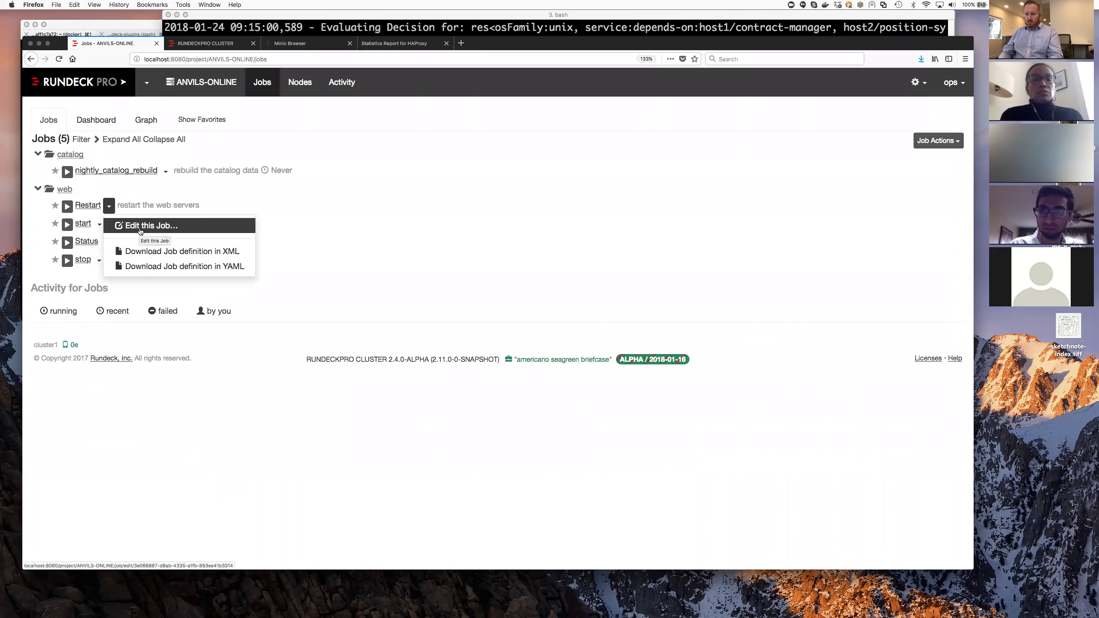
pyautogui.click(140, 227)
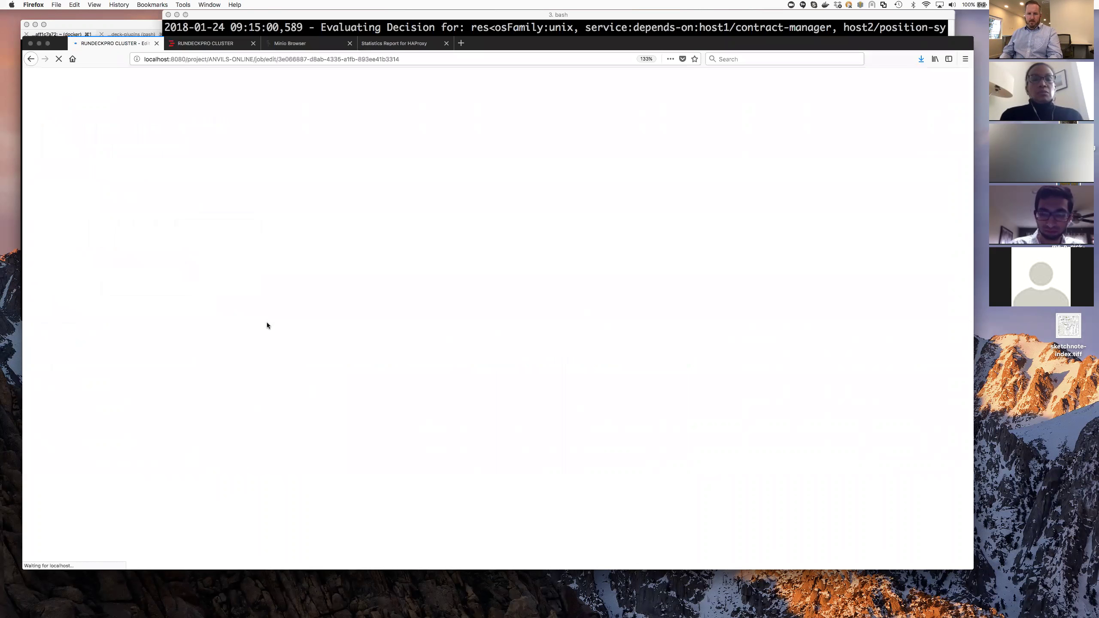
pyautogui.scroll(-7, 190, 343)
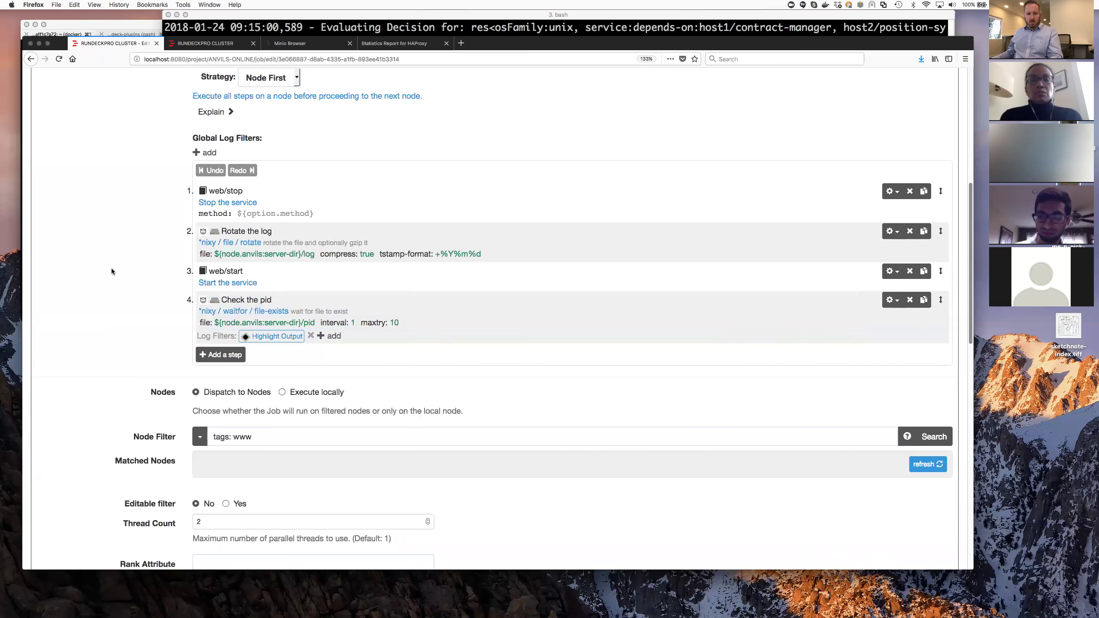
pyautogui.scroll(-15, 111, 271)
pyautogui.click(55, 496)
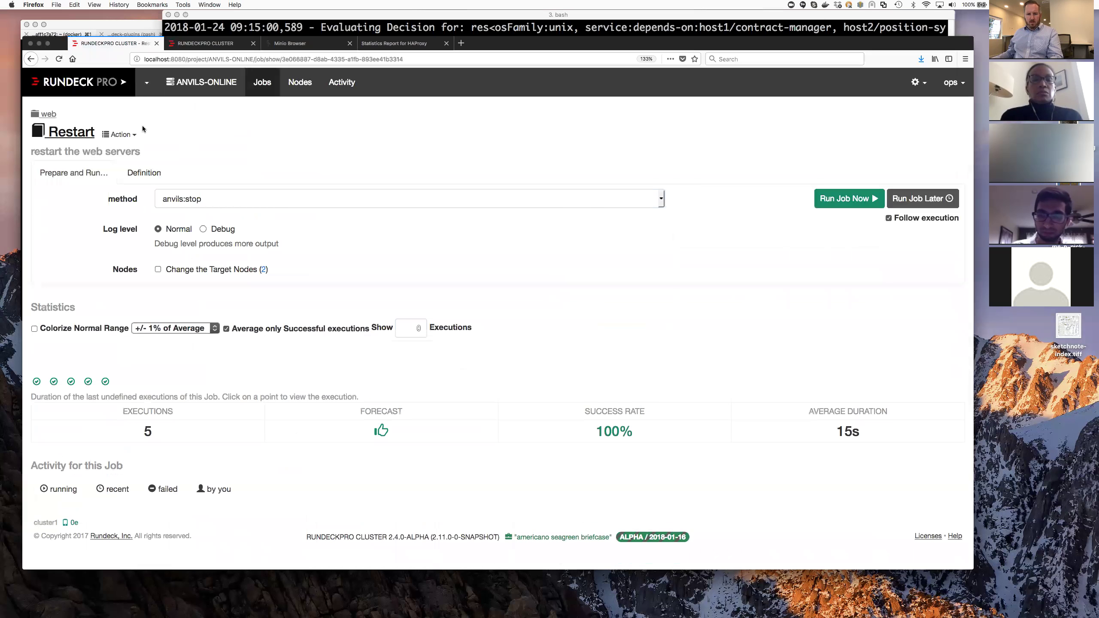
# - Check the Restart job's action menu and the system settings menu available to ops
pyautogui.click(132, 135)
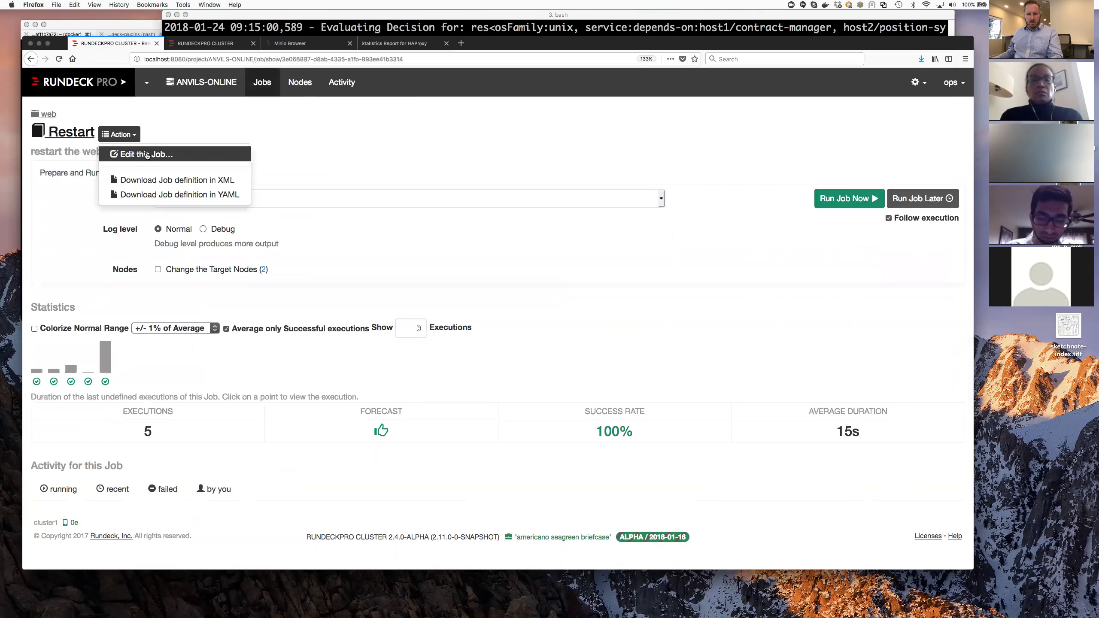
pyautogui.click(718, 84)
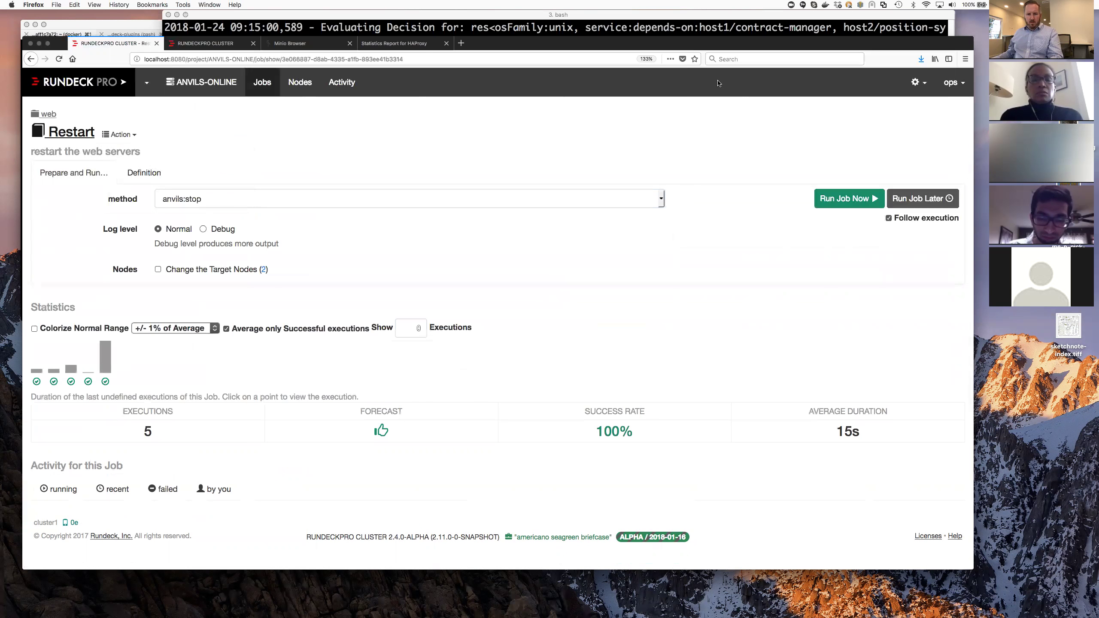
pyautogui.click(912, 79)
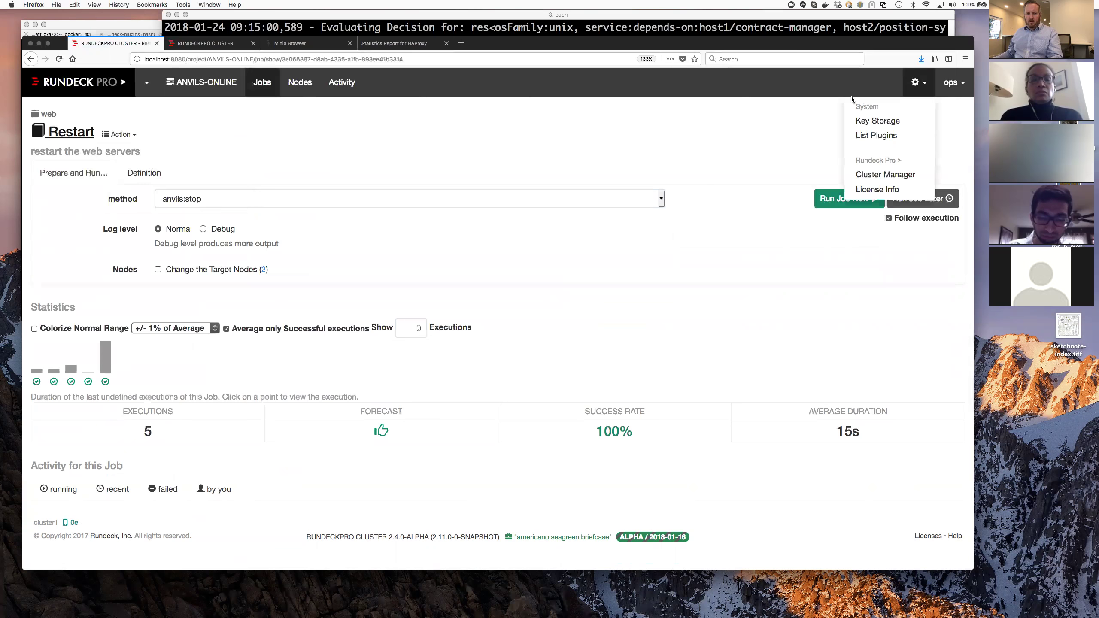
# - Sign out of the ops account and sign back in as admin
pyautogui.click(952, 82)
pyautogui.click(921, 134)
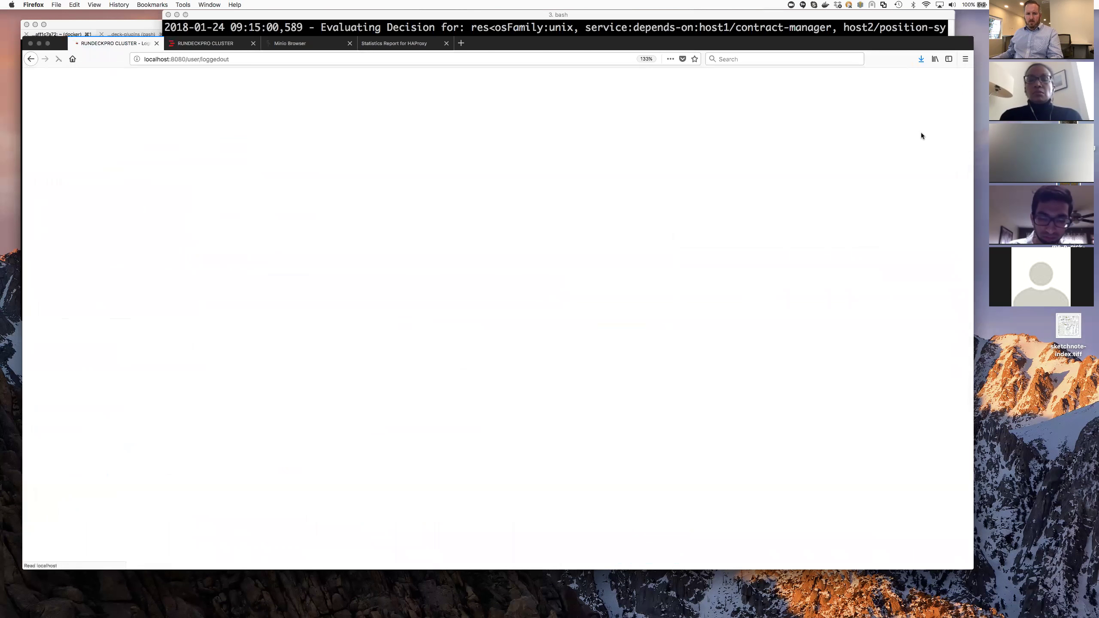
pyautogui.click(233, 221)
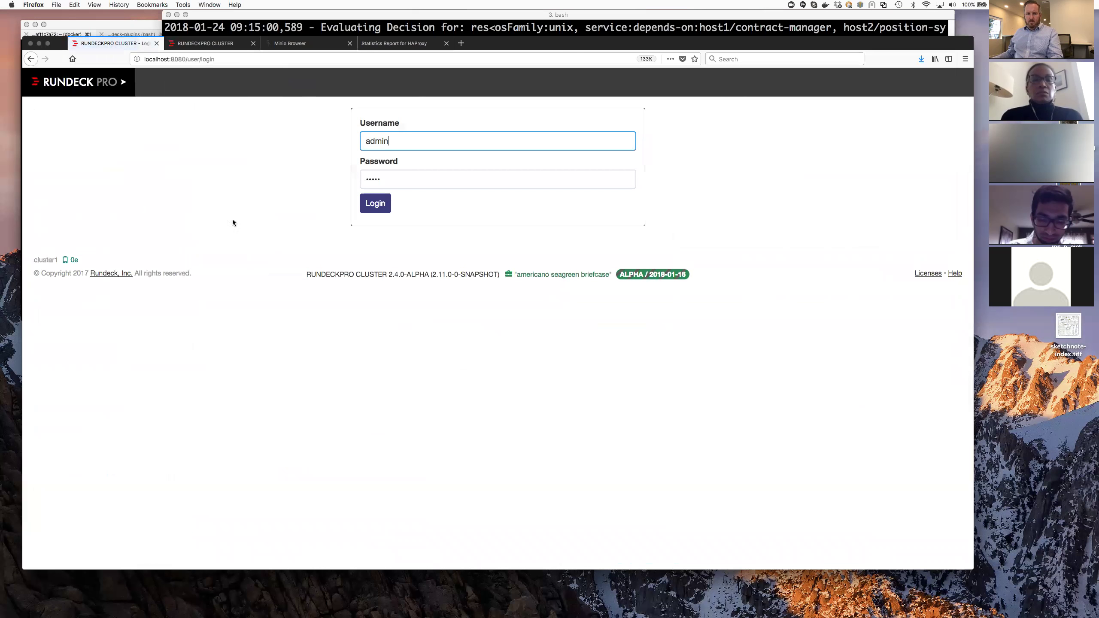
pyautogui.click(374, 206)
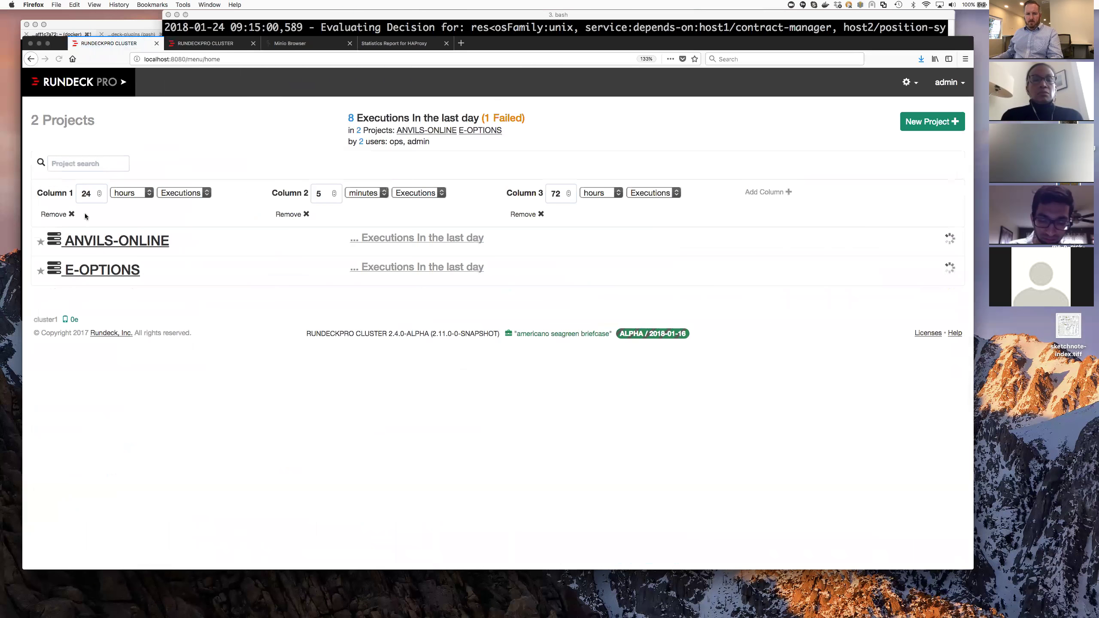
# - Show admin's actions for the Restart job in the ANVILS-ONLINE job list
pyautogui.click(108, 241)
pyautogui.click(260, 82)
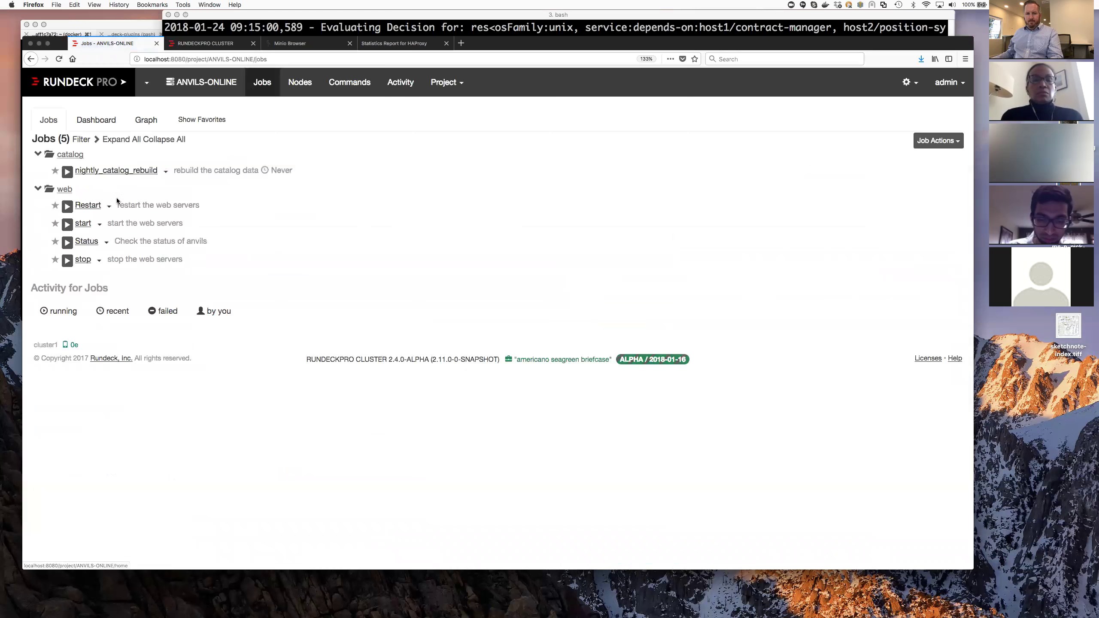
pyautogui.click(109, 206)
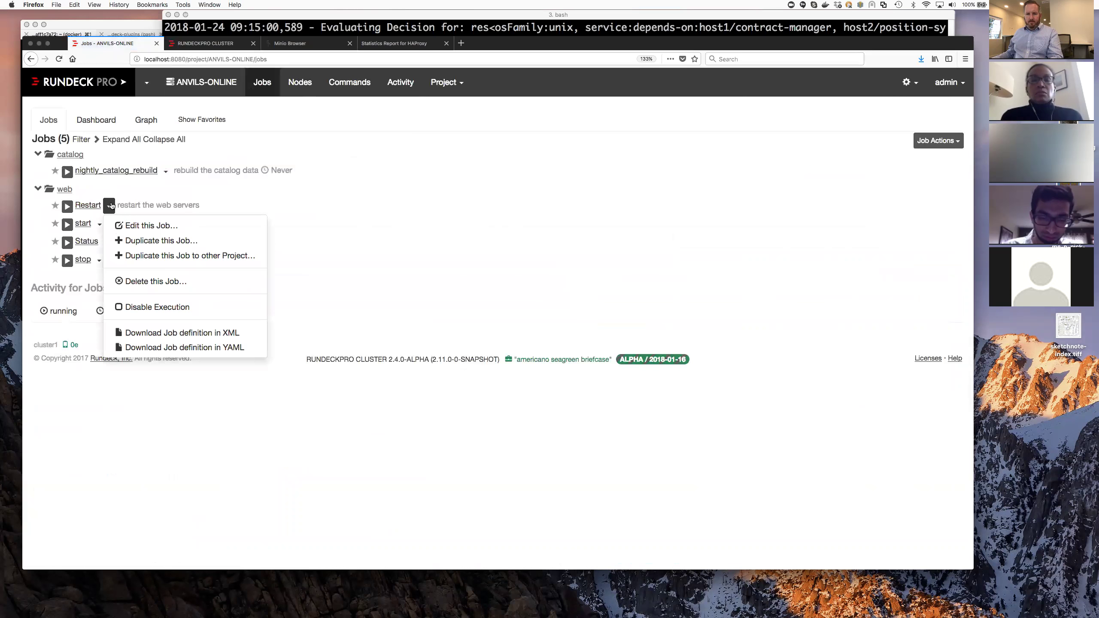
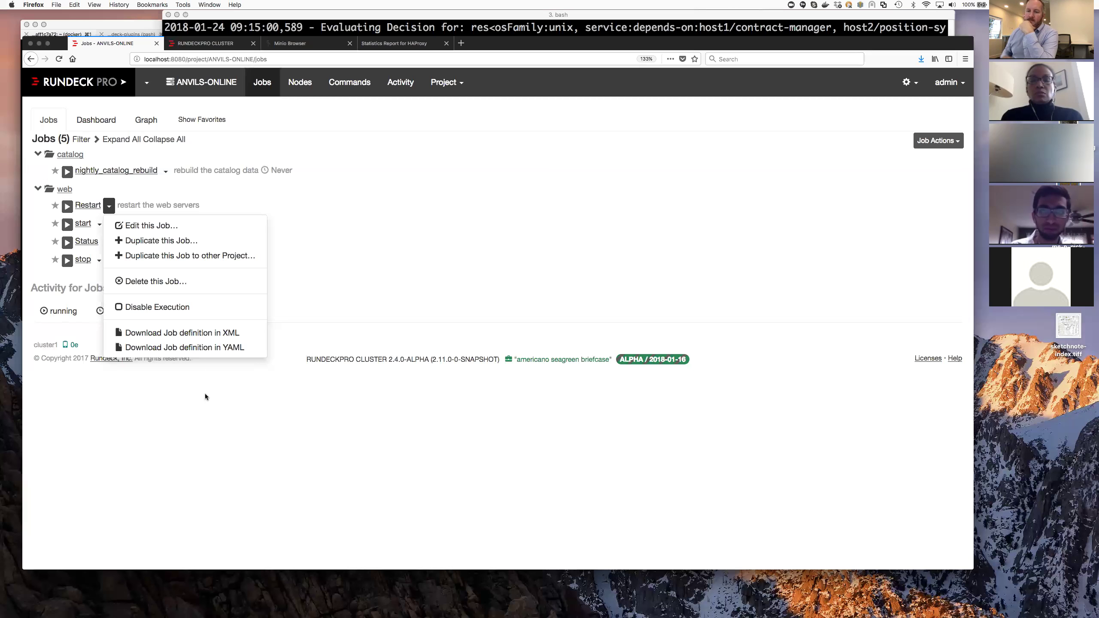
# - Close the Restart job's action menu and open the Project administration menu
pyautogui.click(205, 394)
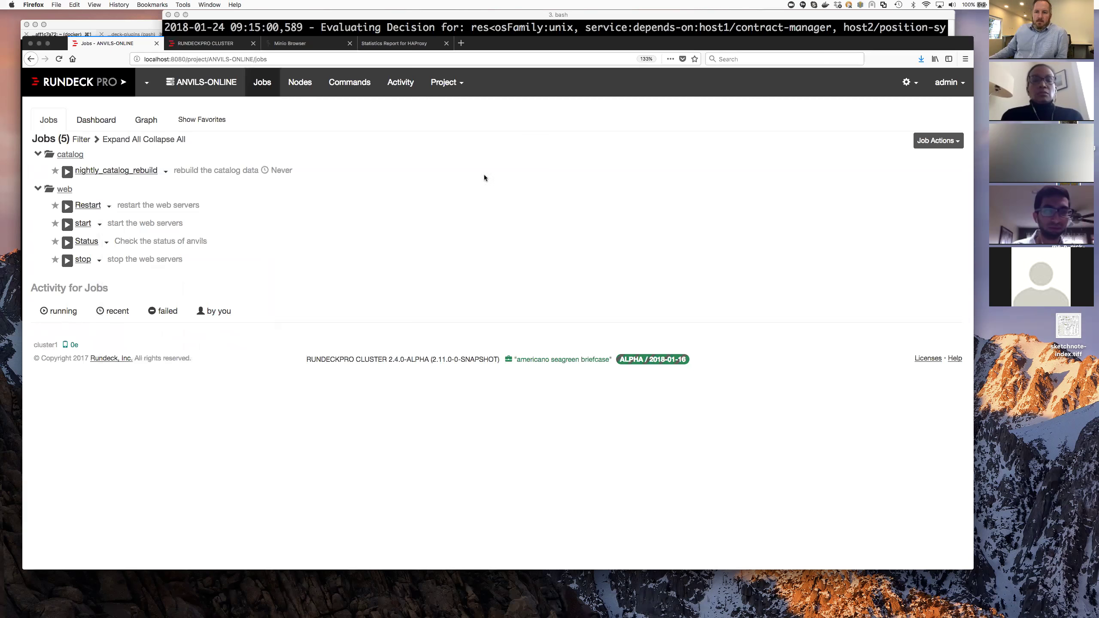
pyautogui.click(454, 82)
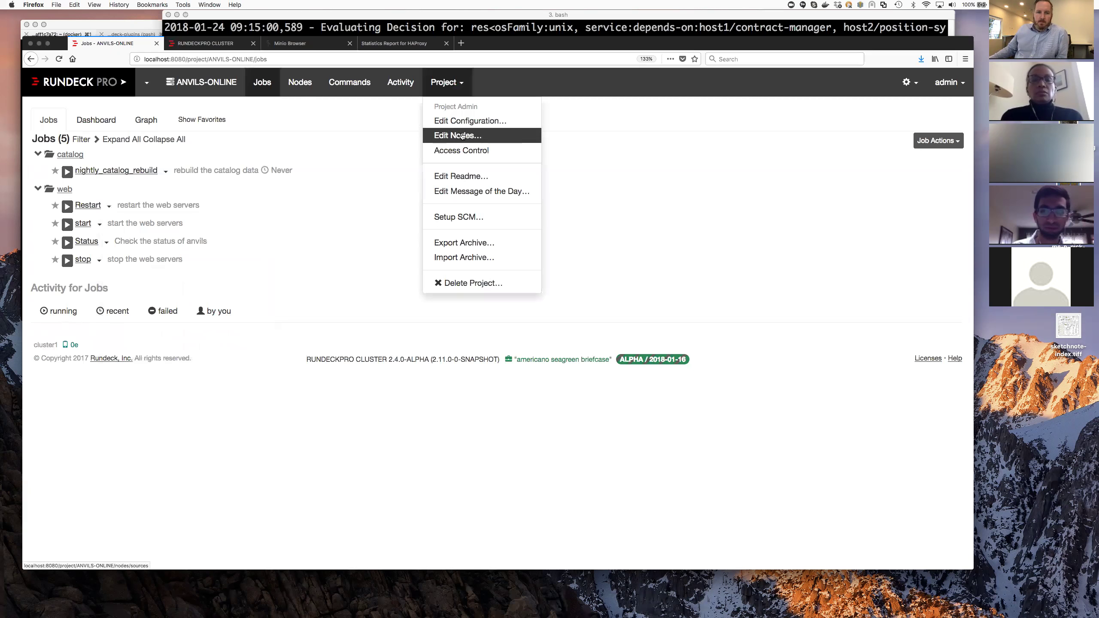
# - Go to the project's Access Control policies and start editing the Ops policy
pyautogui.click(466, 155)
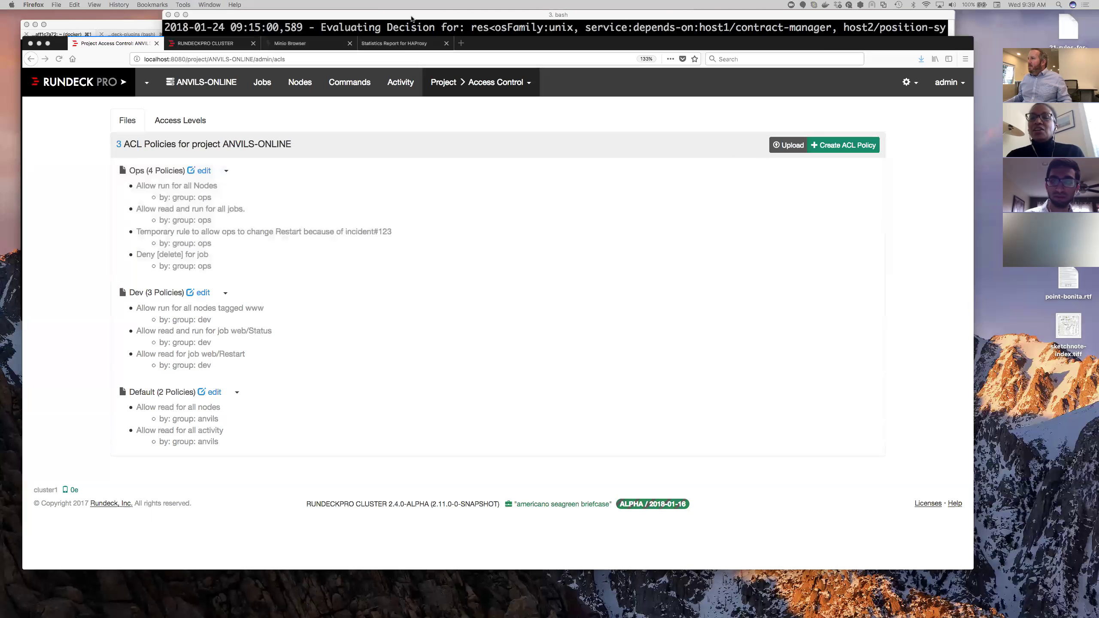
pyautogui.press('XF86AudioRaiseVolume')
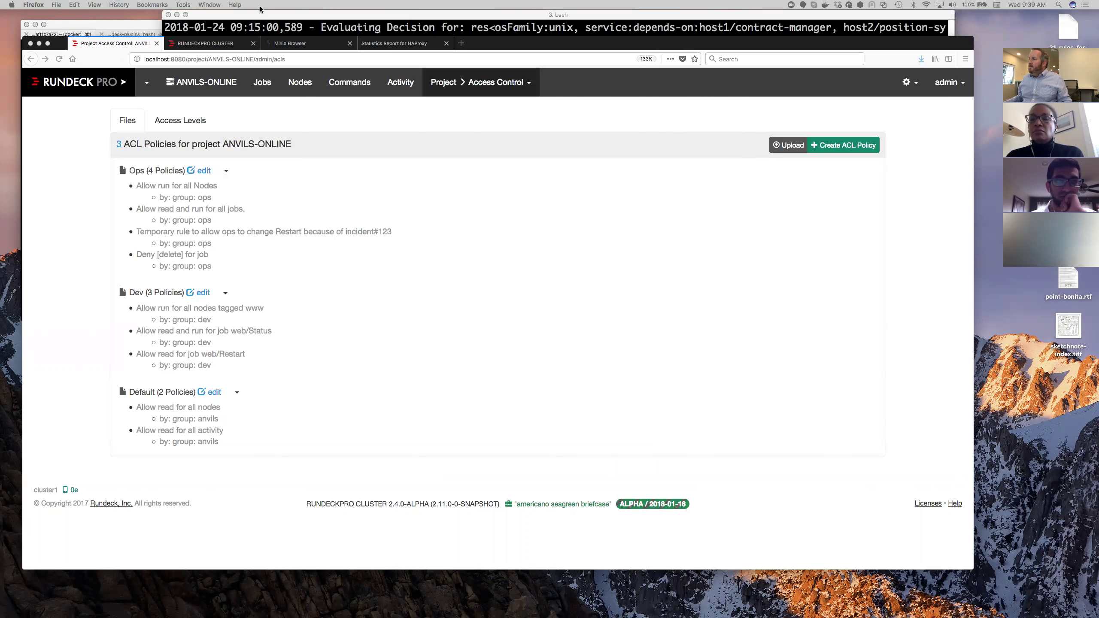
pyautogui.click(203, 170)
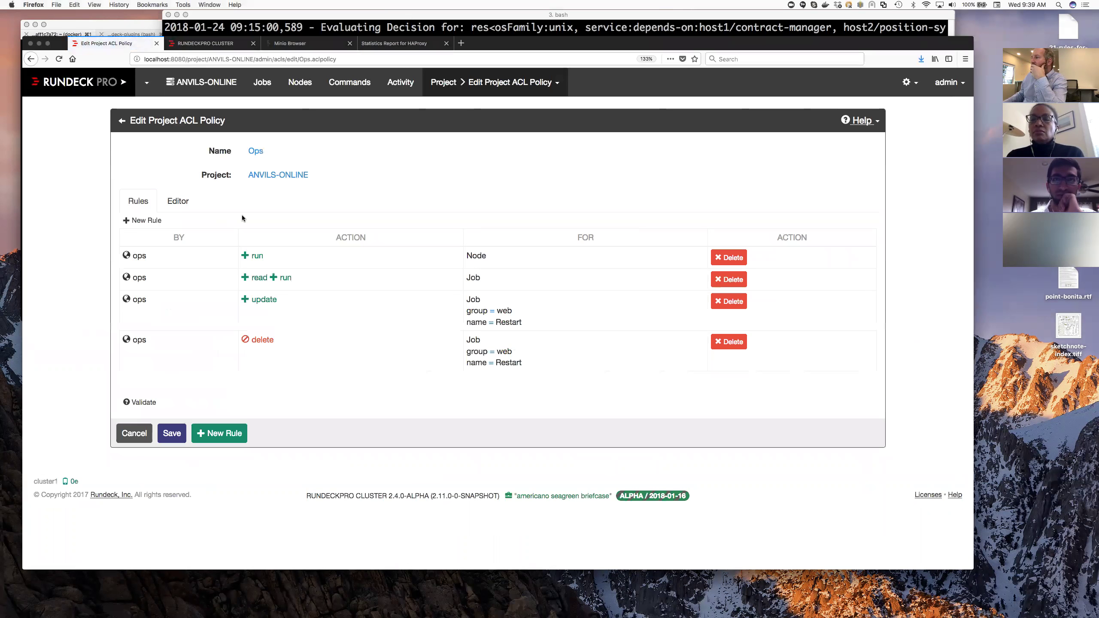
# - Start a new Ops rule for group ops, discard it, and go back to the Jobs list
pyautogui.click(222, 433)
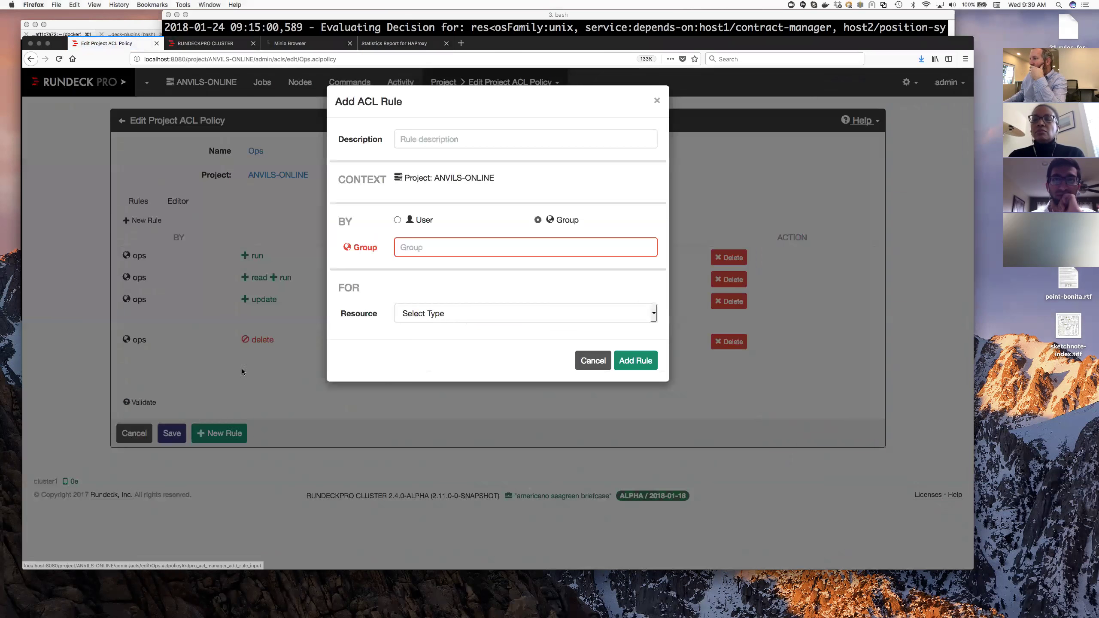
pyautogui.click(425, 245)
pyautogui.write('ops')
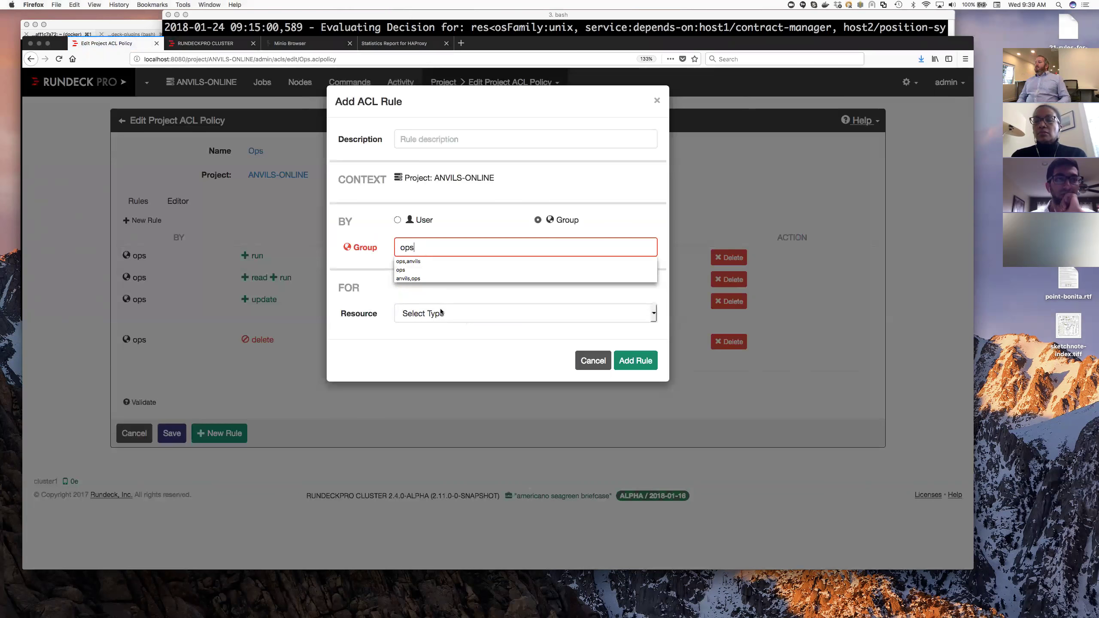
pyautogui.click(240, 191)
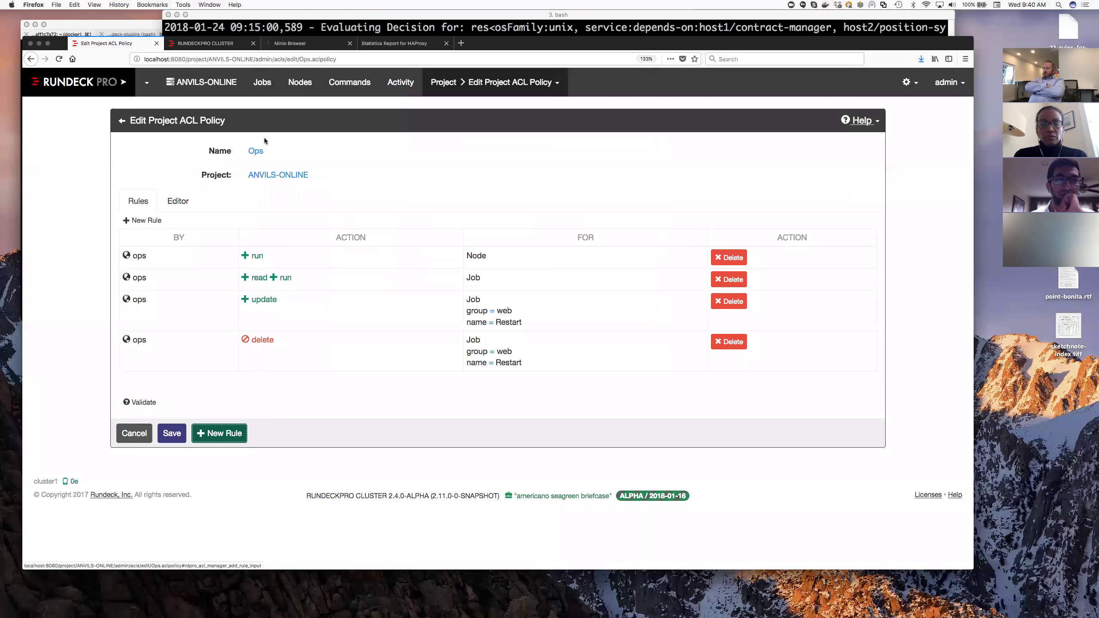
pyautogui.click(265, 89)
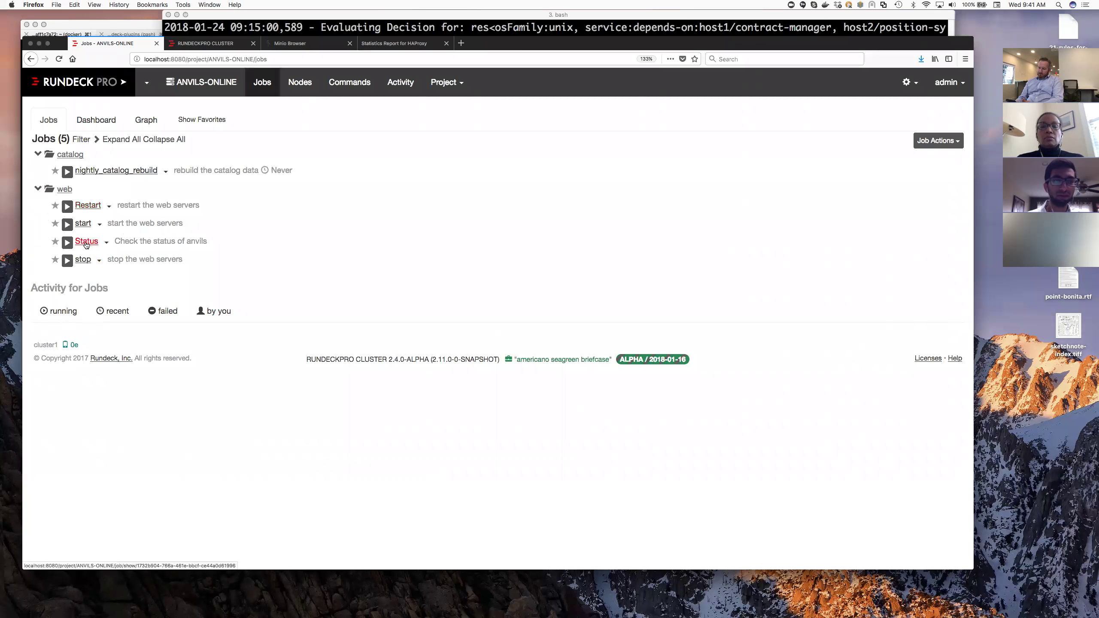
# - Preview the Status job in the ANVILS-ONLINE Jobs list
pyautogui.moveTo(85, 245)
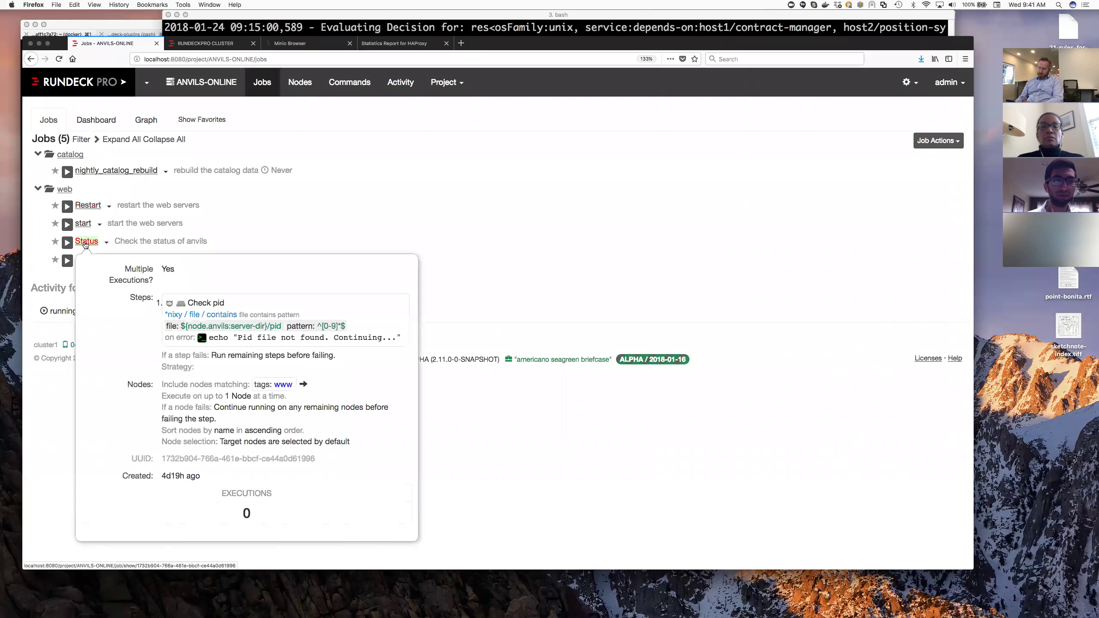
# - From Access Control, open the Ops policy and start a new rule
pyautogui.click(460, 85)
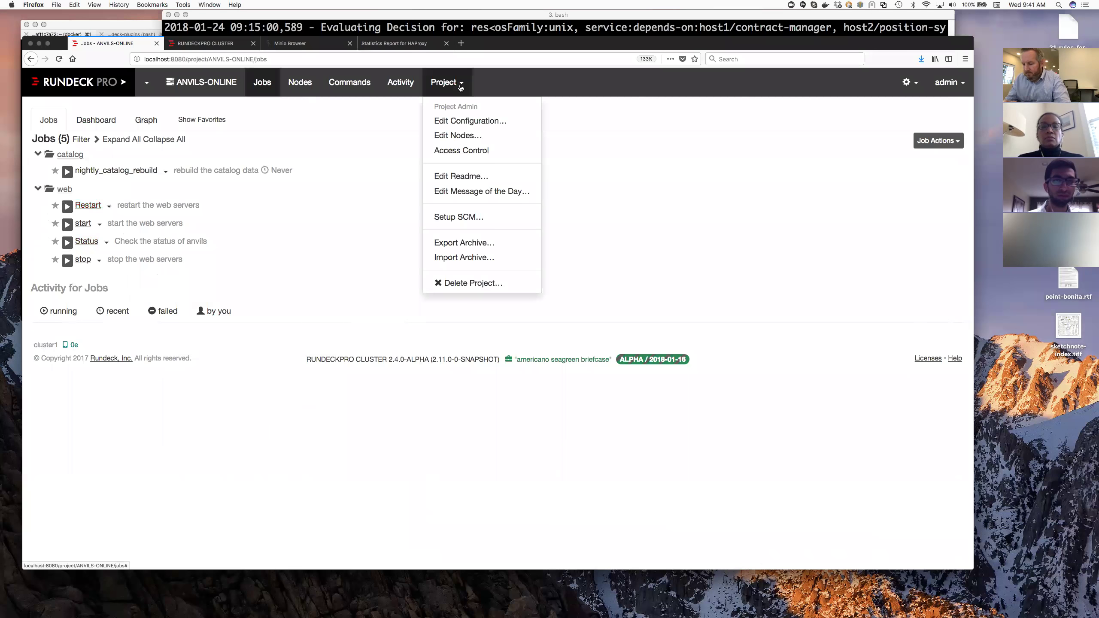
pyautogui.click(466, 150)
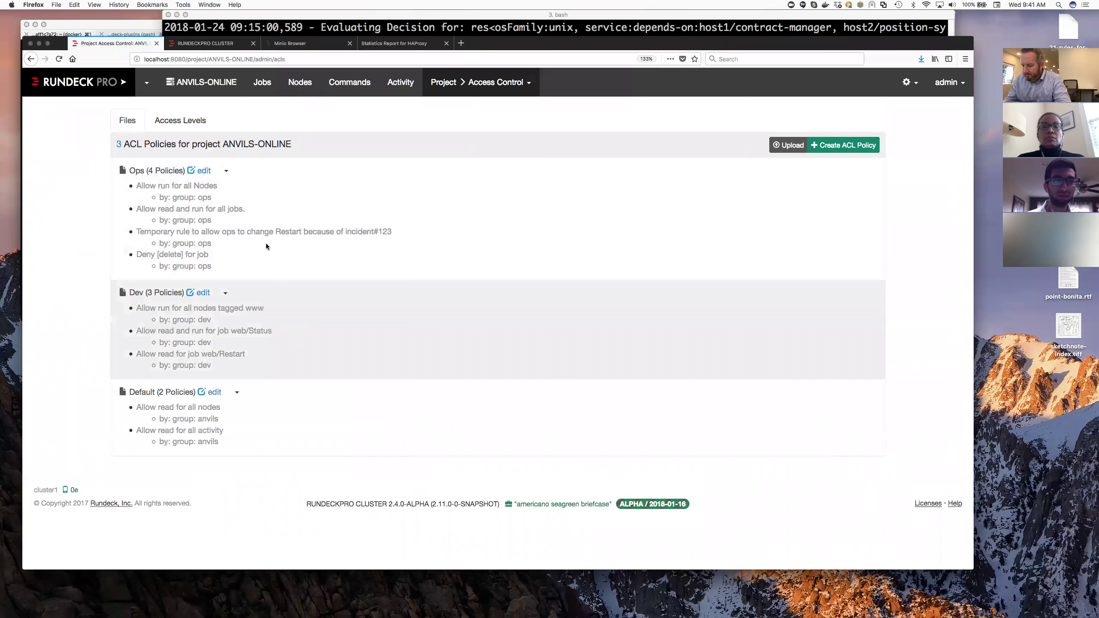
pyautogui.click(209, 171)
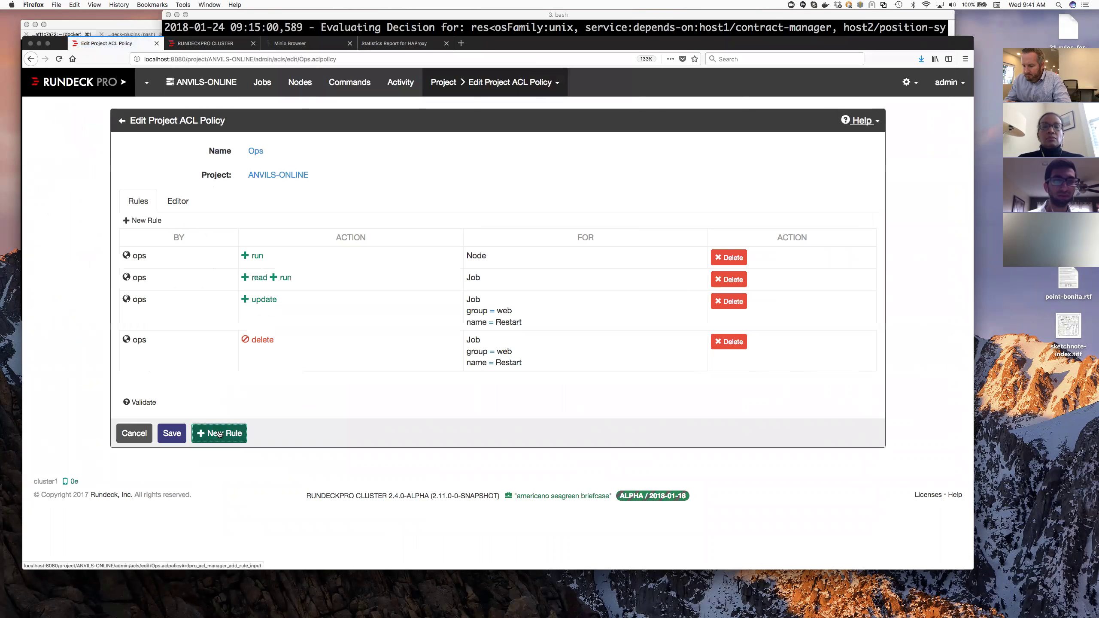
pyautogui.click(220, 439)
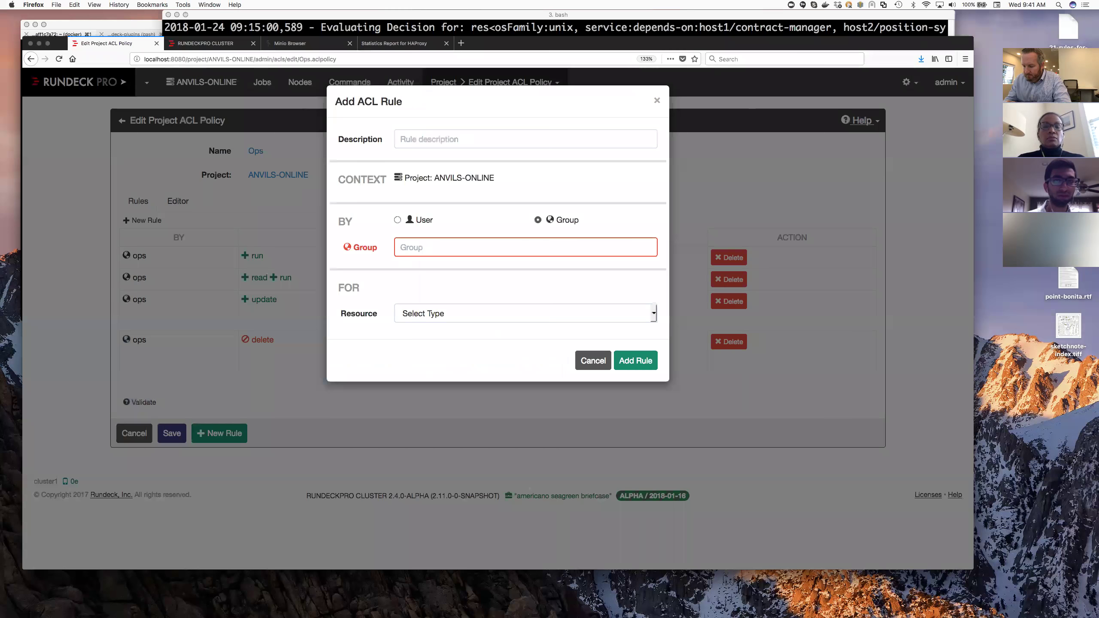
# - Set the new rule's group to dev instead of ops
pyautogui.write('ops')
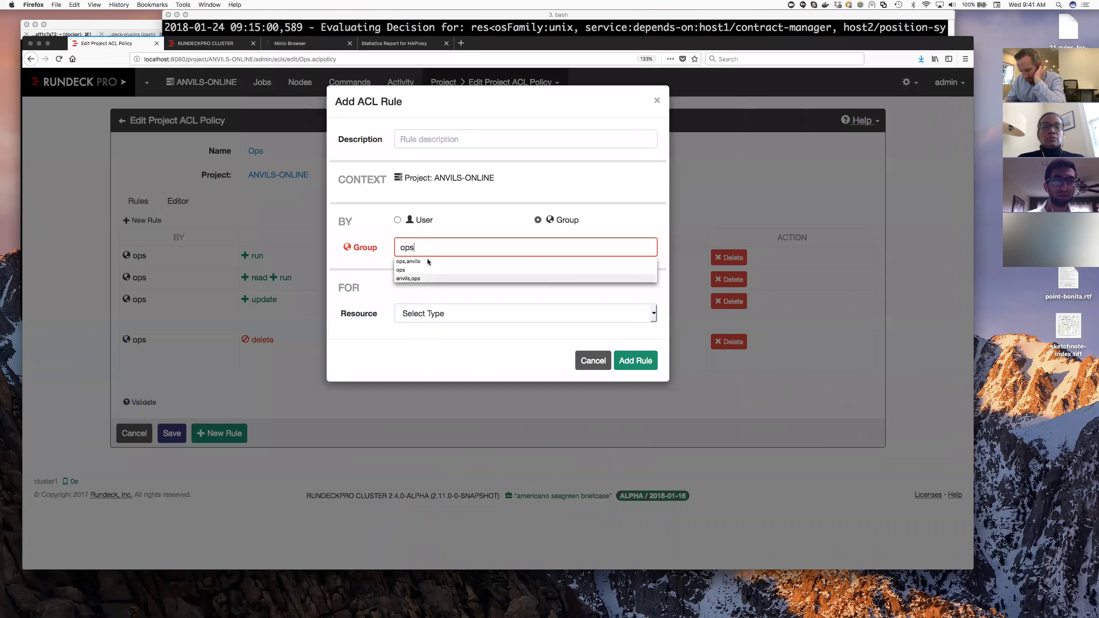
pyautogui.doubleClick(404, 249)
pyautogui.write('dev')
pyautogui.click(401, 261)
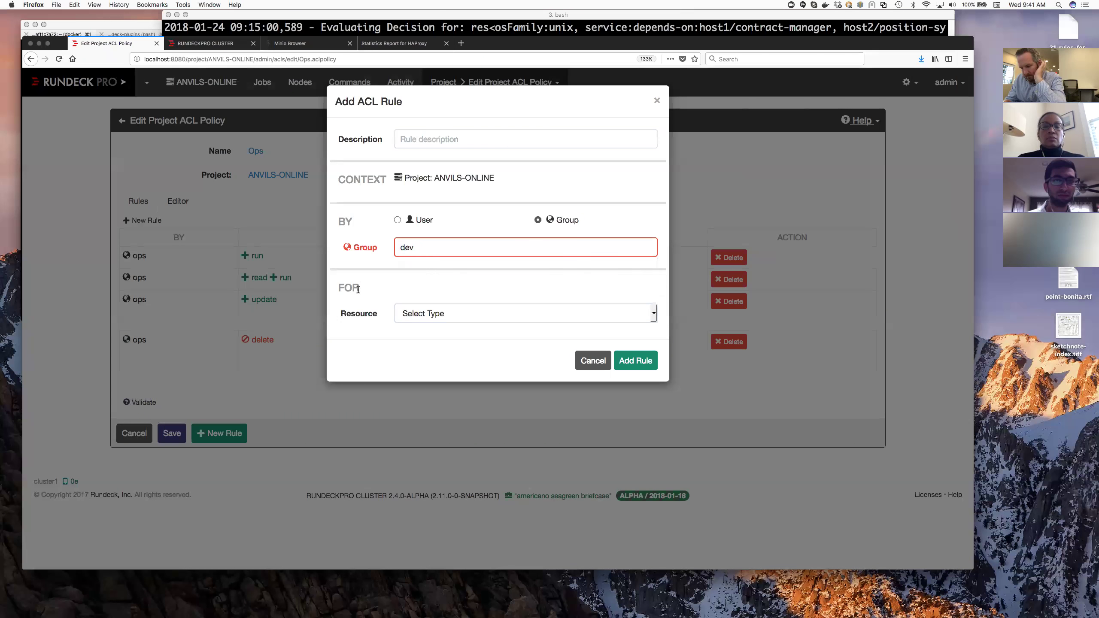
# - Make the rule cover jobs in group web, using exact matching
pyautogui.click(469, 317)
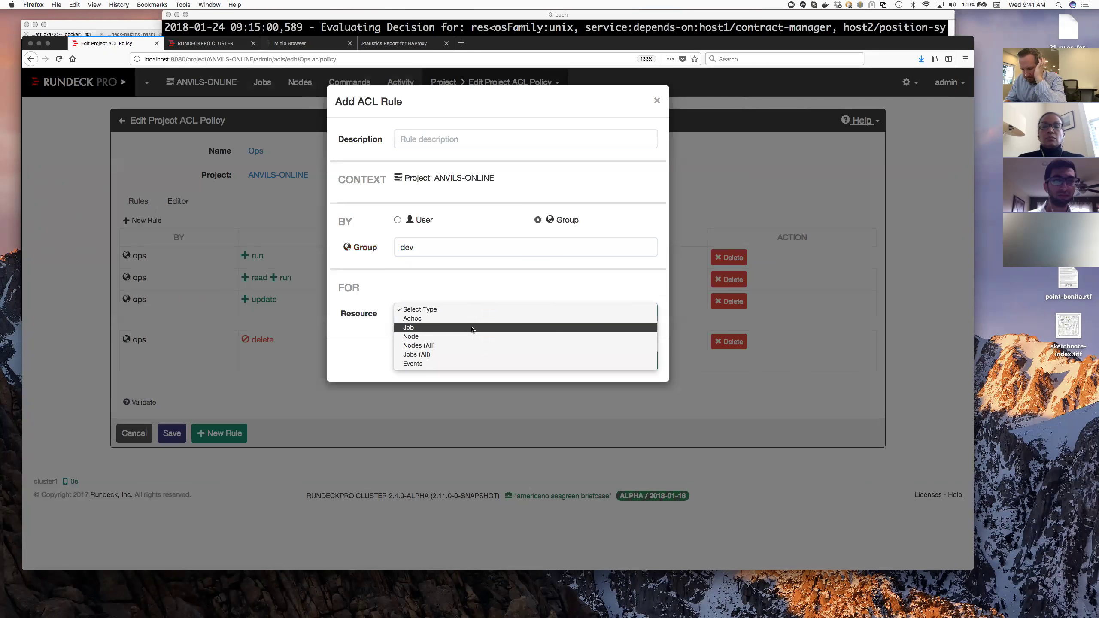
pyautogui.click(472, 329)
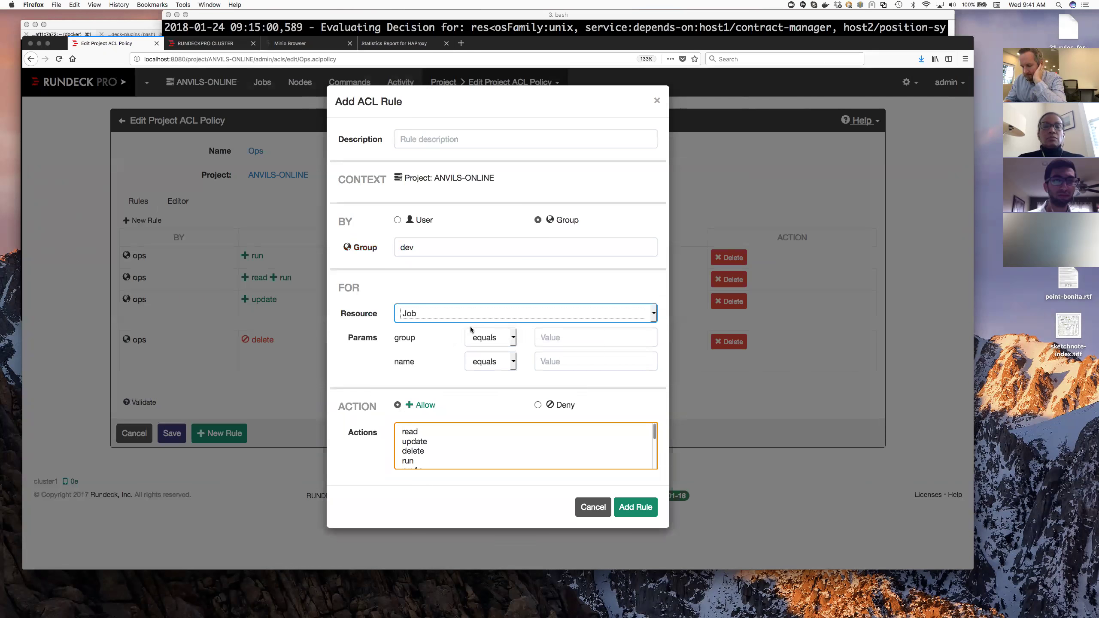
pyautogui.click(513, 338)
pyautogui.click(491, 346)
pyautogui.click(563, 340)
pyautogui.write('web')
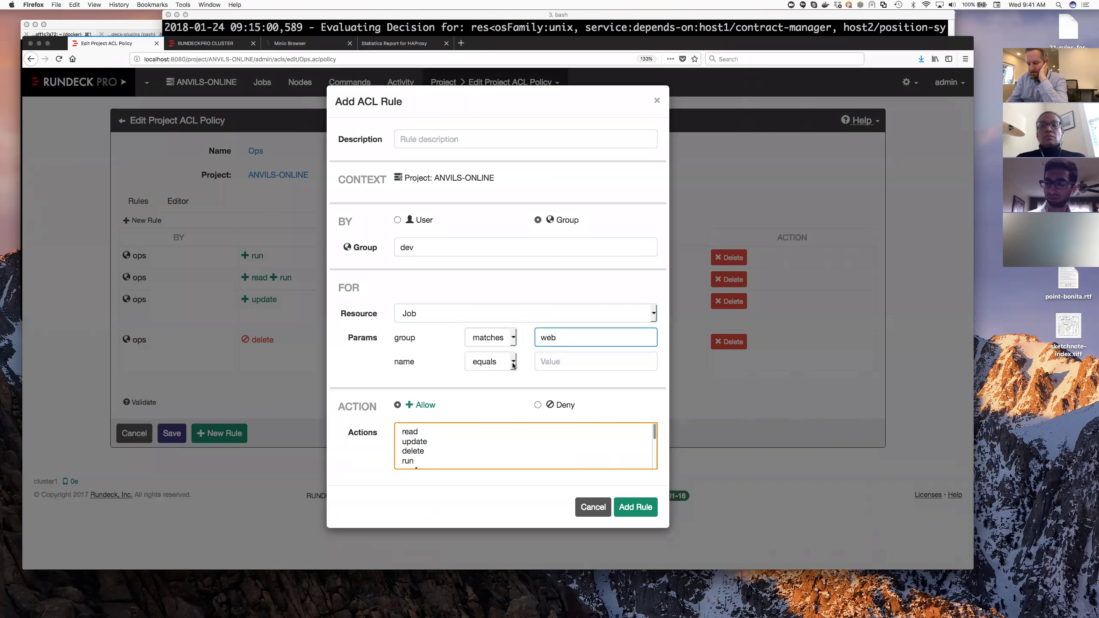
pyautogui.click(513, 338)
pyautogui.click(489, 330)
# - Match the job name by the pattern (Restart|Status), correcting the typo
pyautogui.click(512, 362)
pyautogui.click(491, 369)
pyautogui.click(551, 366)
pyautogui.write('(Restart')
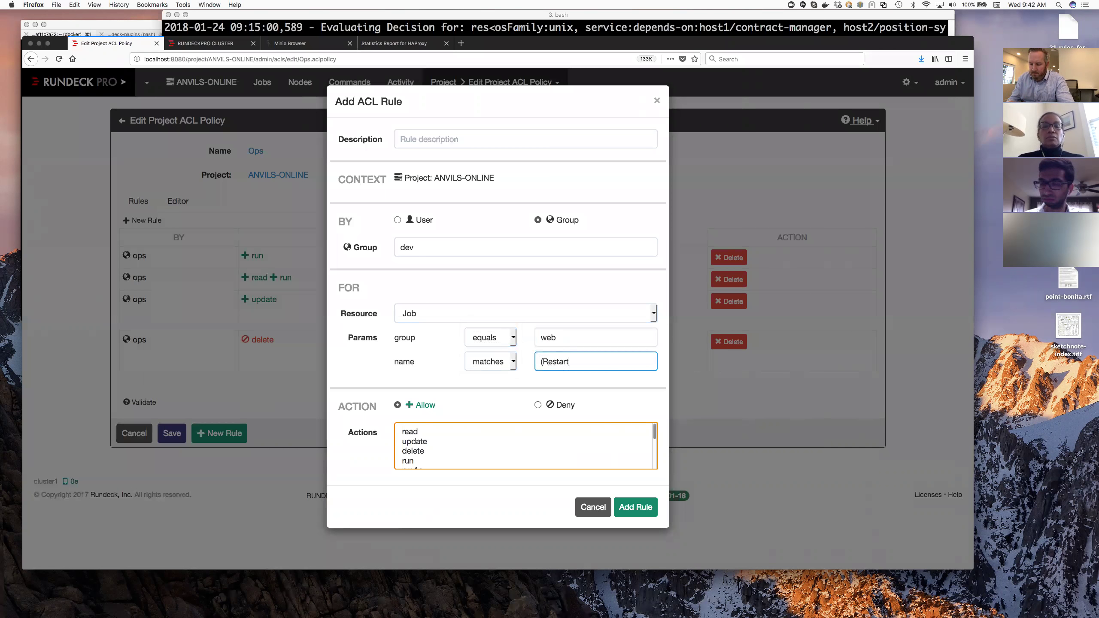
pyautogui.write('|Stats')
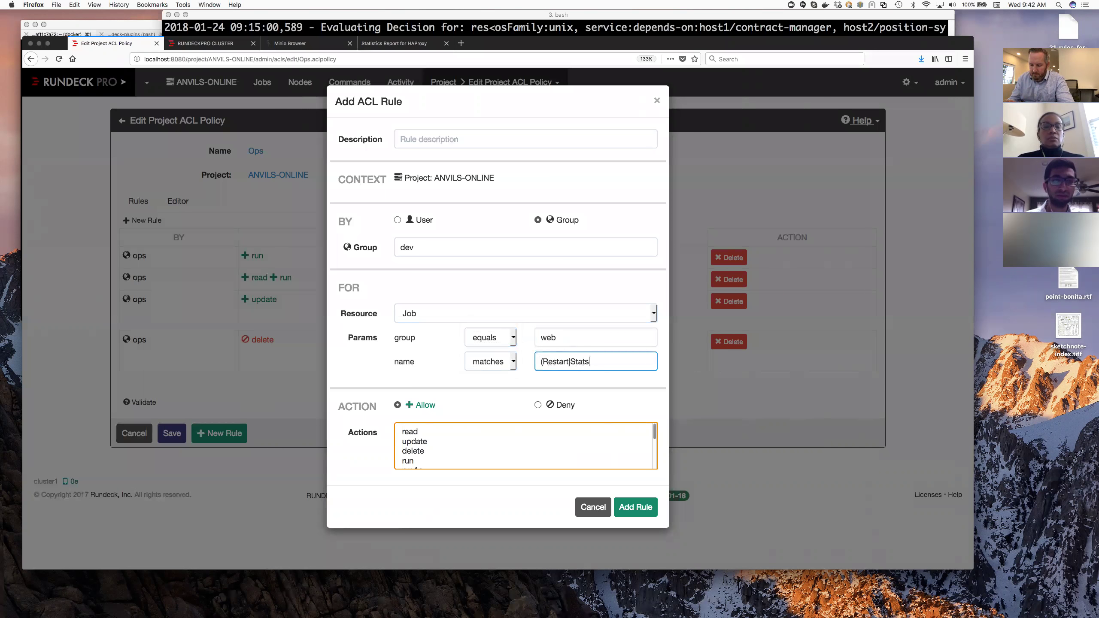
pyautogui.press('BackSpace')
pyautogui.write('us)')
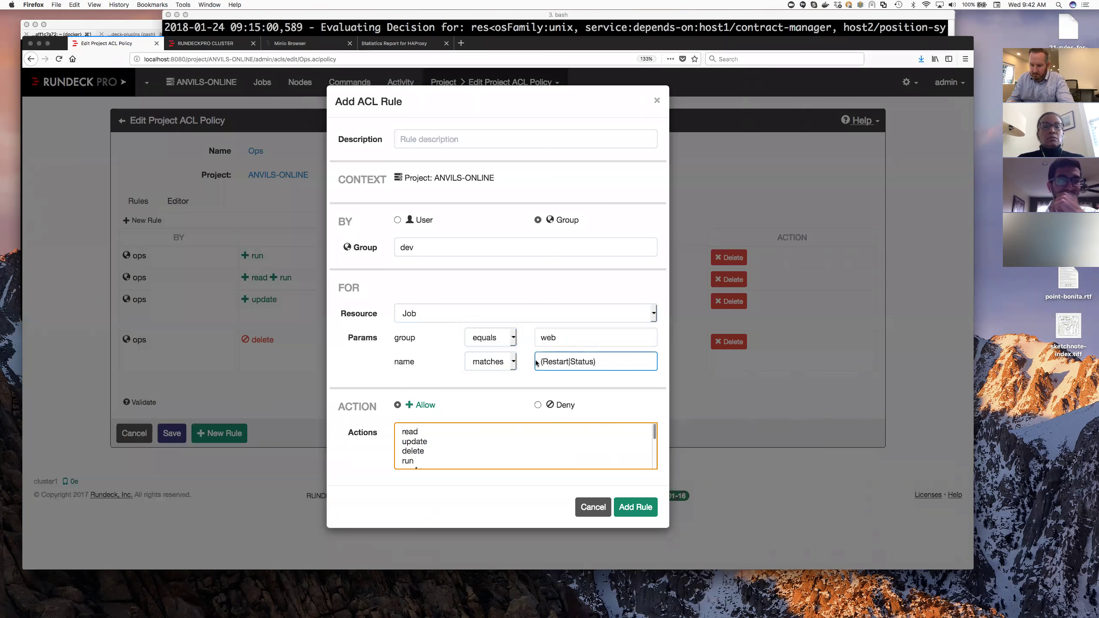
pyautogui.doubleClick(551, 337)
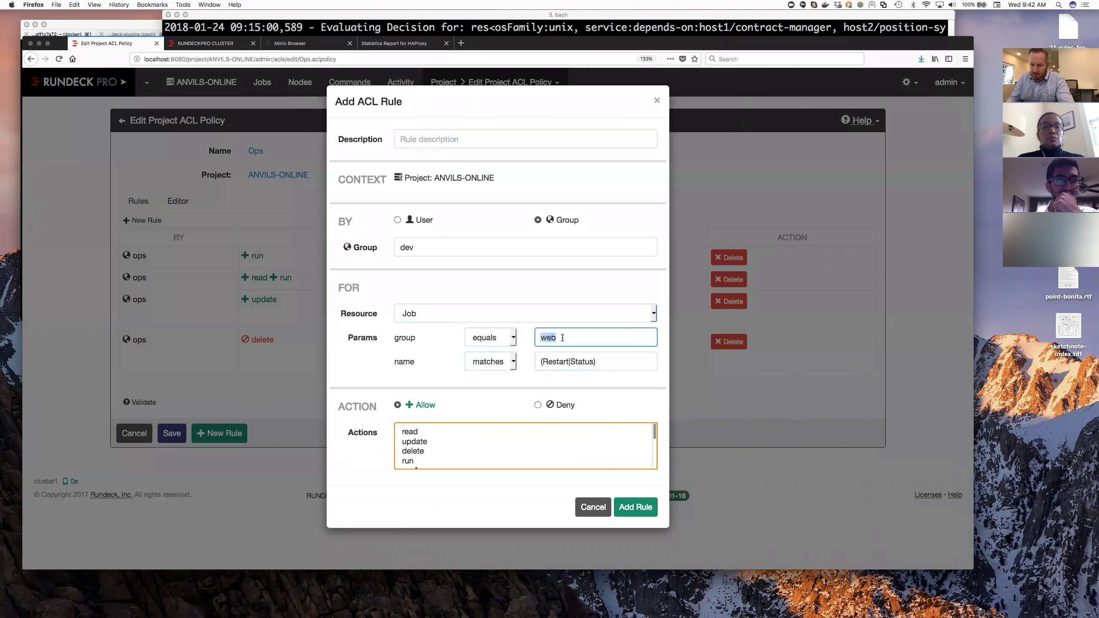
# - Switch the group to pattern matching with the value (web|catalog)
pyautogui.click(514, 342)
pyautogui.click(486, 343)
pyautogui.click(540, 342)
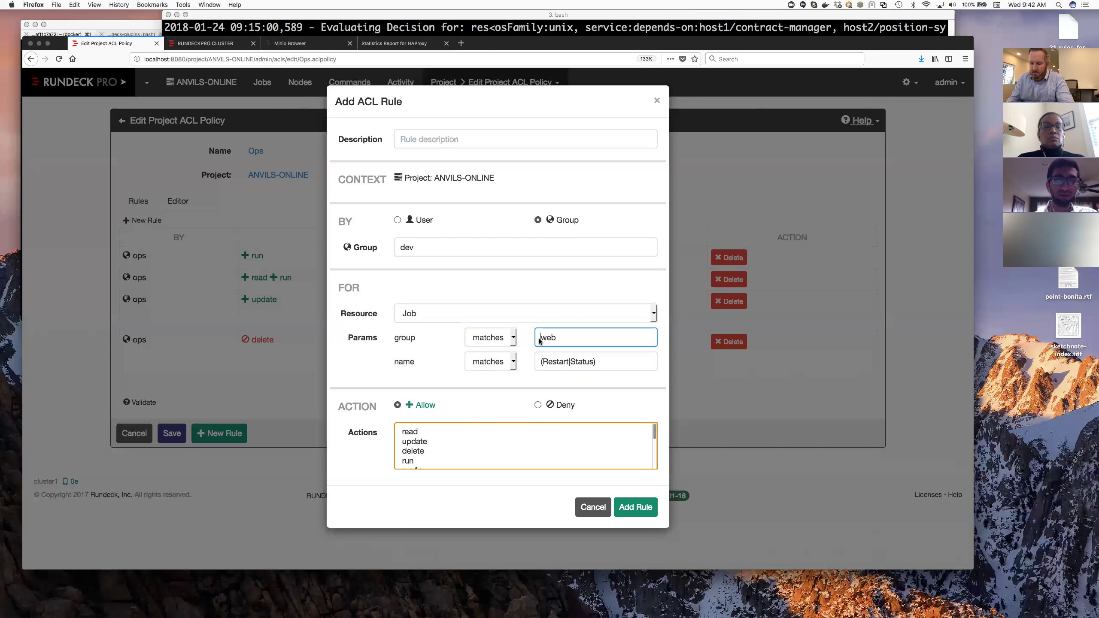
pyautogui.write('(')
pyautogui.press('End')
pyautogui.write(',catal')
pyautogui.press('BackSpace')
pyautogui.press('BackSpace')
pyautogui.press('BackSpace')
pyautogui.press('BackSpace')
pyautogui.press('BackSpace')
pyautogui.press('BackSpace')
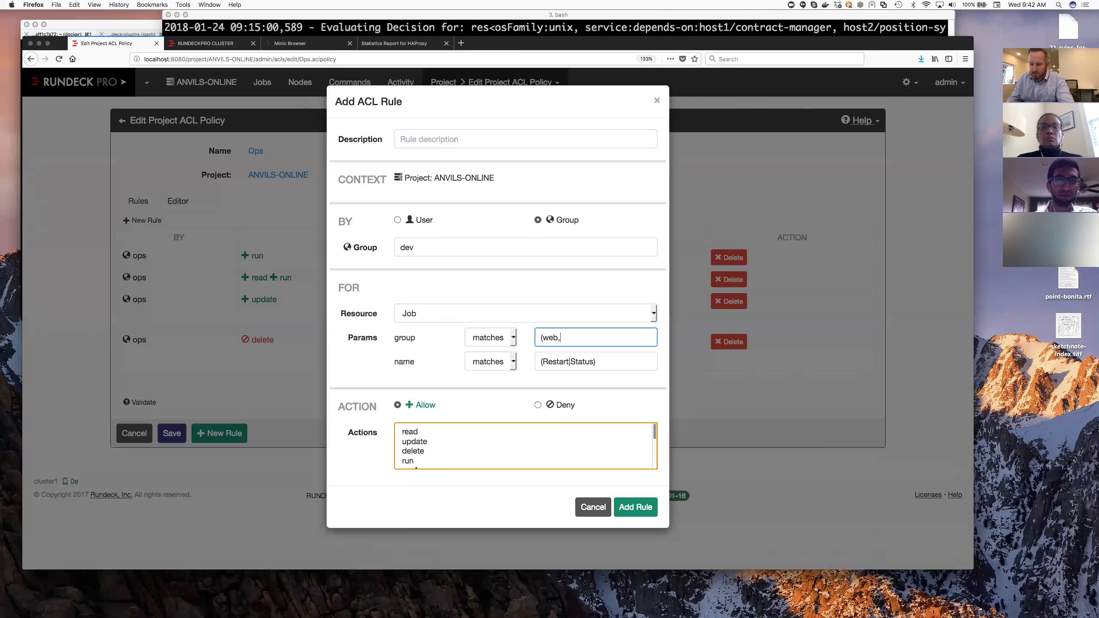
pyautogui.write('|catalog)')
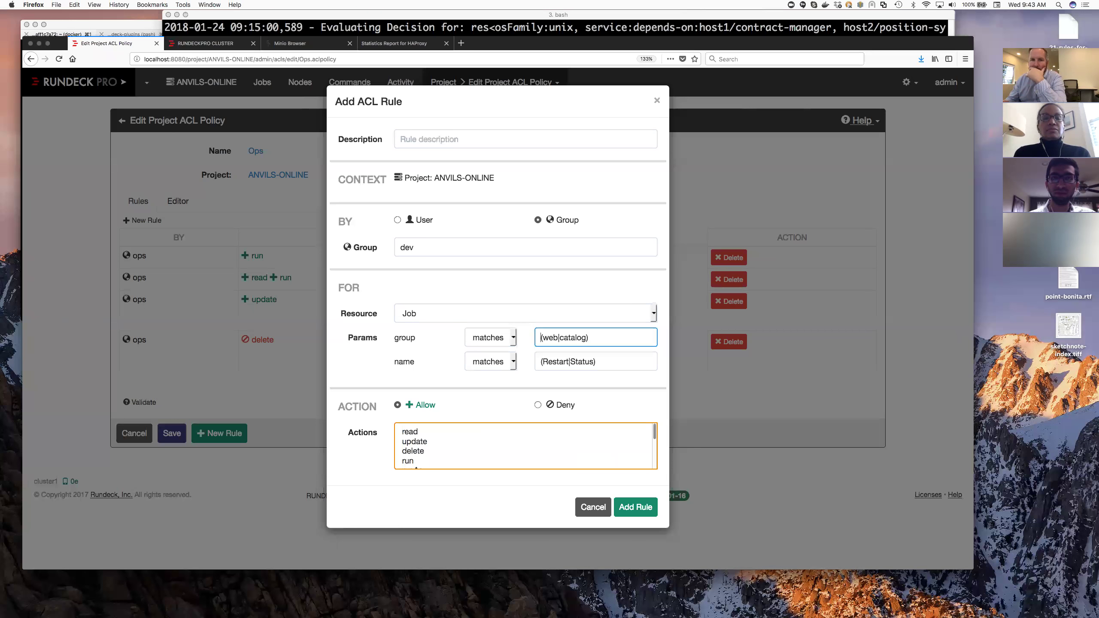
# - Try web/.* as the group pattern, then discard the draft rule
pyautogui.write('/.*')
pyautogui.hotkey('ctrl', 'a')
pyautogui.press('Delete')
pyautogui.hotkey('ctrl', 'e')
pyautogui.press('BackSpace')
pyautogui.press('BackSpace')
pyautogui.press('BackSpace')
pyautogui.press('BackSpace')
pyautogui.press('BackSpace')
pyautogui.press('BackSpace')
pyautogui.press('BackSpace')
pyautogui.press('BackSpace')
pyautogui.press('BackSpace')
pyautogui.press('BackSpace')
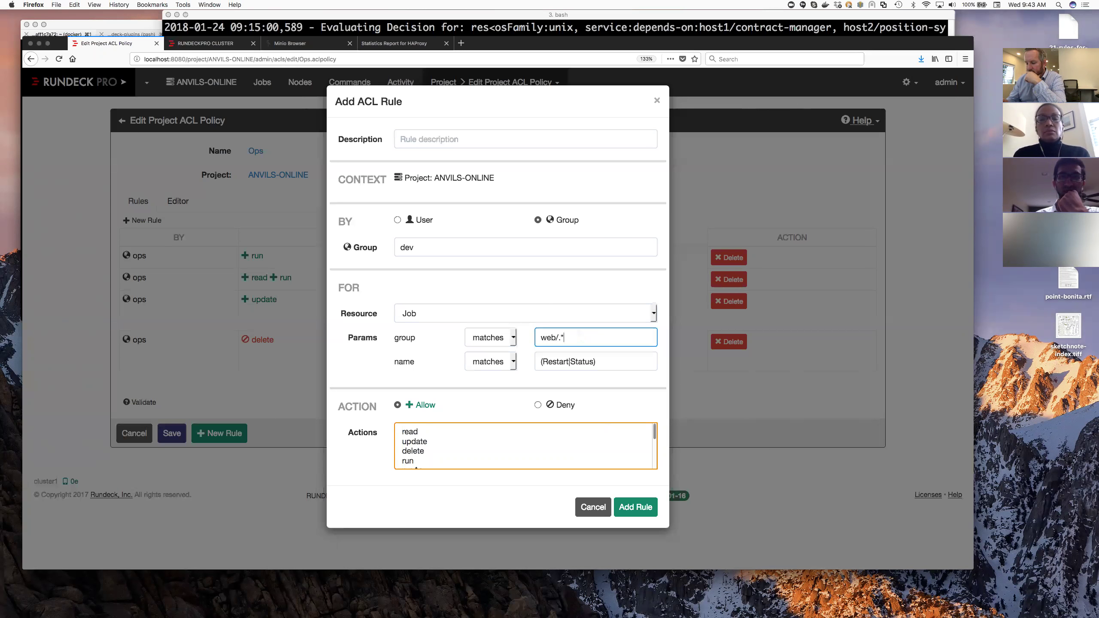
pyautogui.click(588, 511)
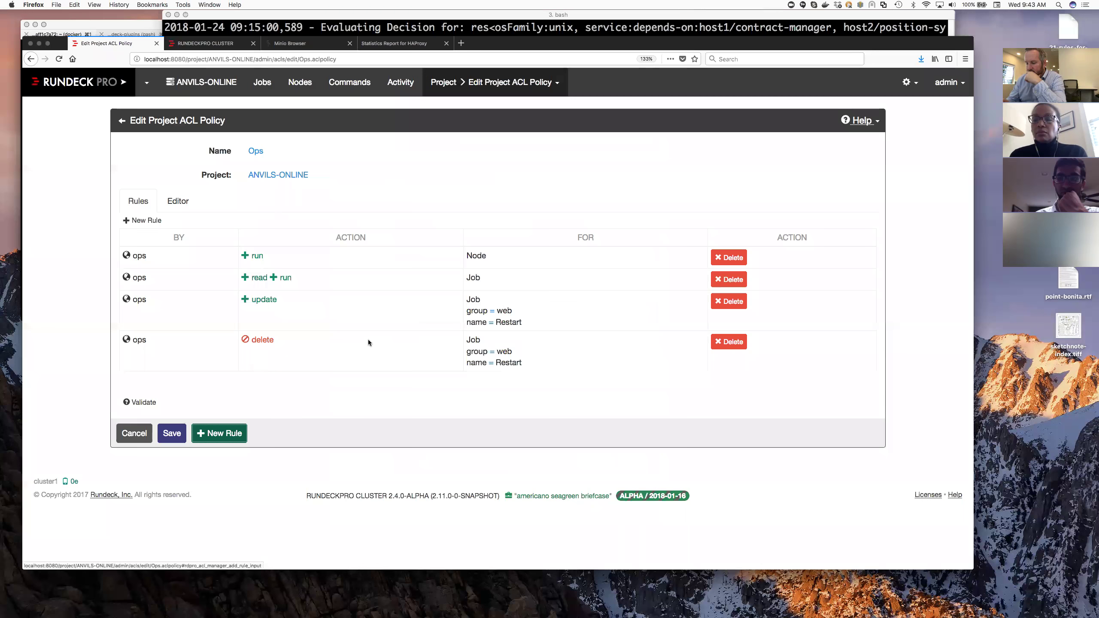
# - Check Access Levels by group, then return to the policy files and edit Ops
pyautogui.click(122, 121)
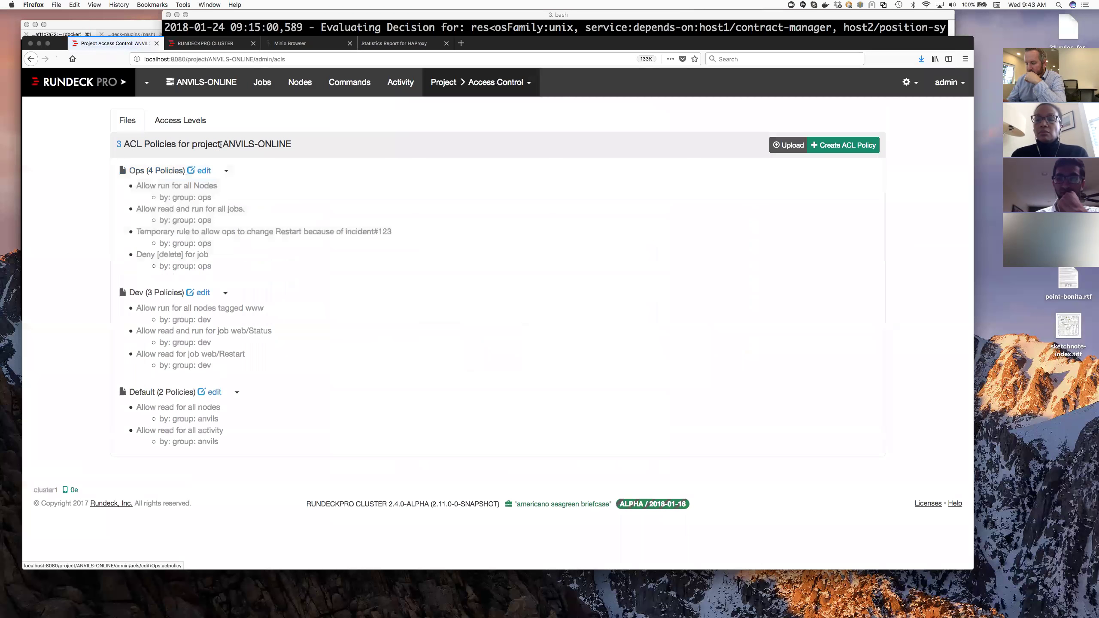
pyautogui.click(195, 124)
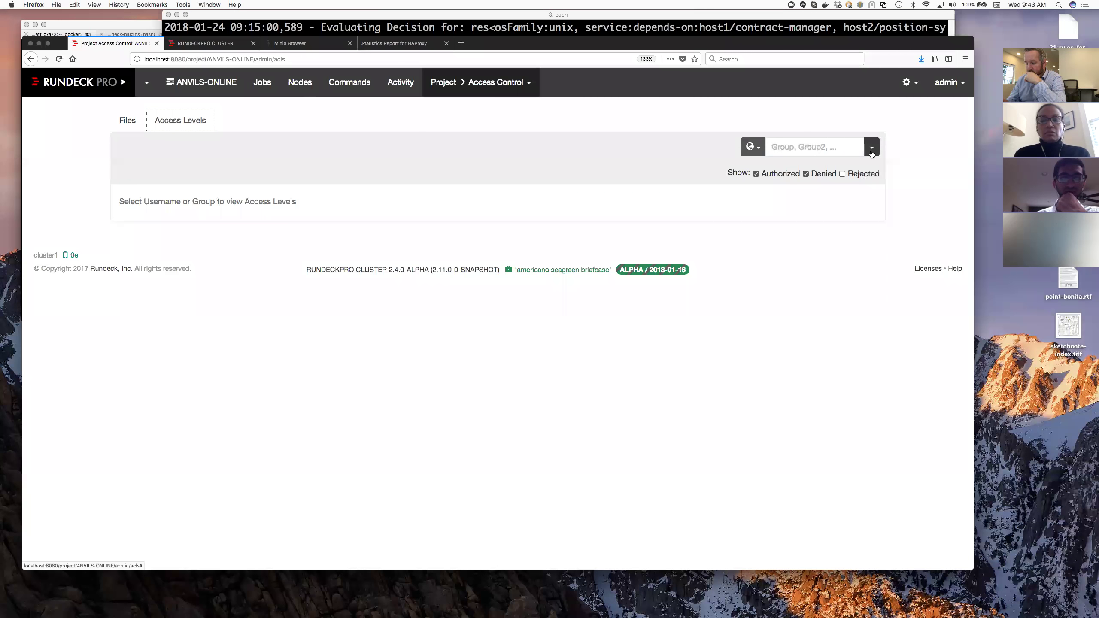
pyautogui.click(847, 148)
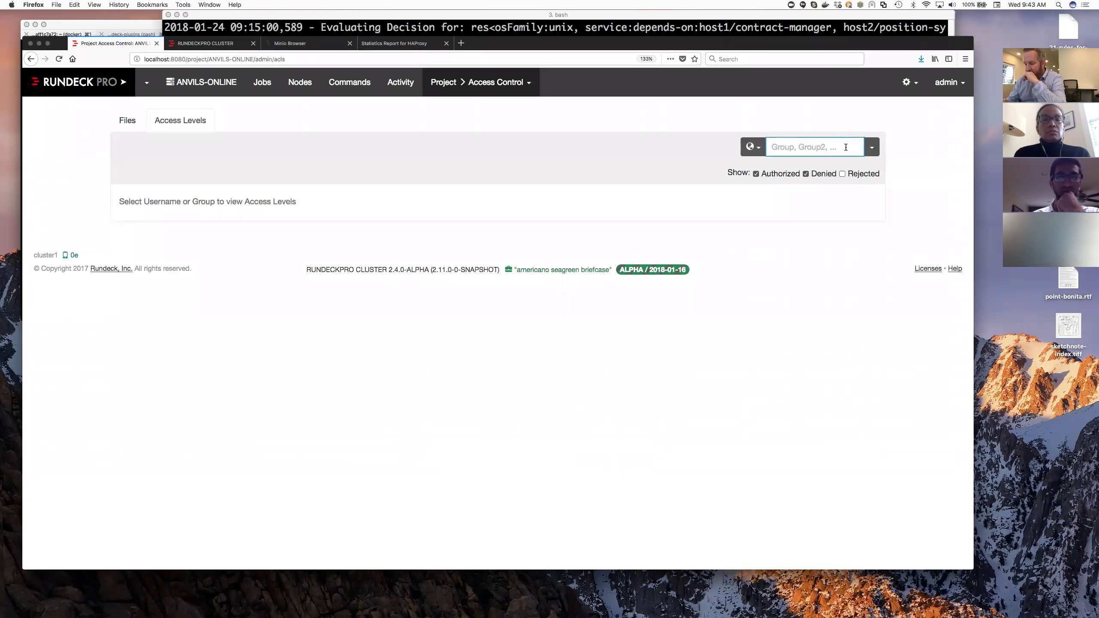
pyautogui.click(128, 120)
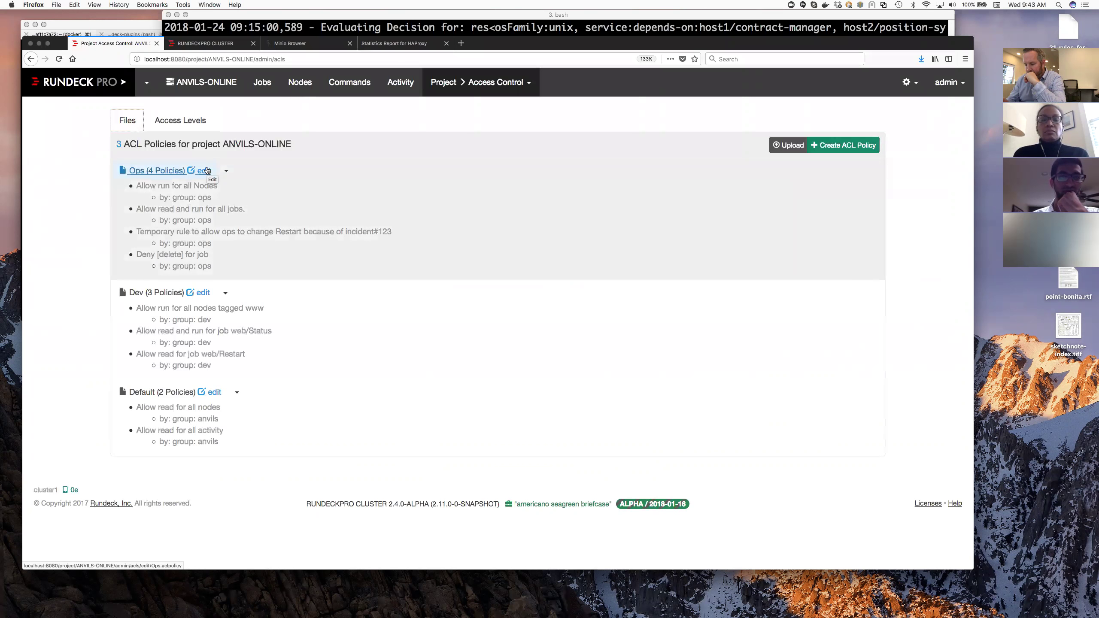
pyautogui.click(208, 171)
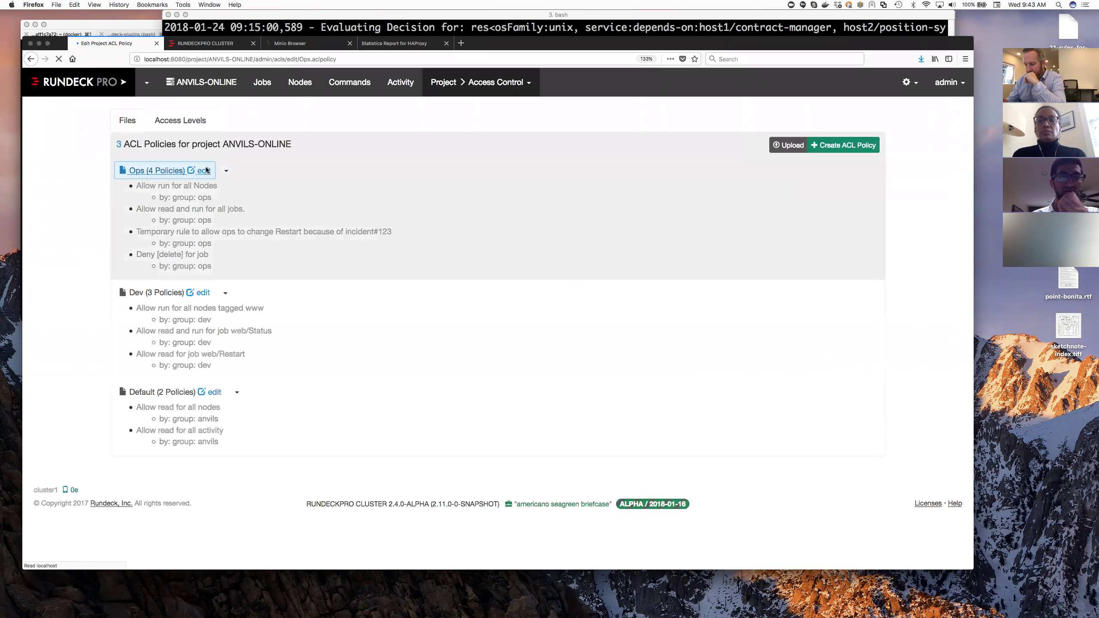
# - Review the Ops policy YAML leading into the deny-delete rule, then return to the rules table
pyautogui.click(183, 206)
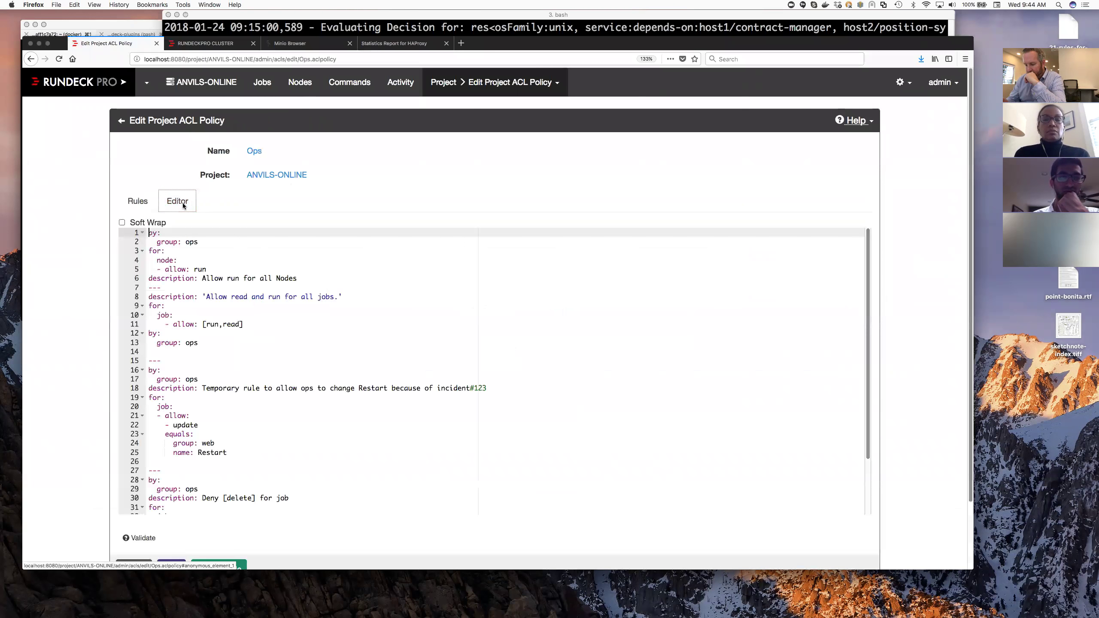
pyautogui.moveTo(290, 498); pyautogui.dragTo(253, 442)
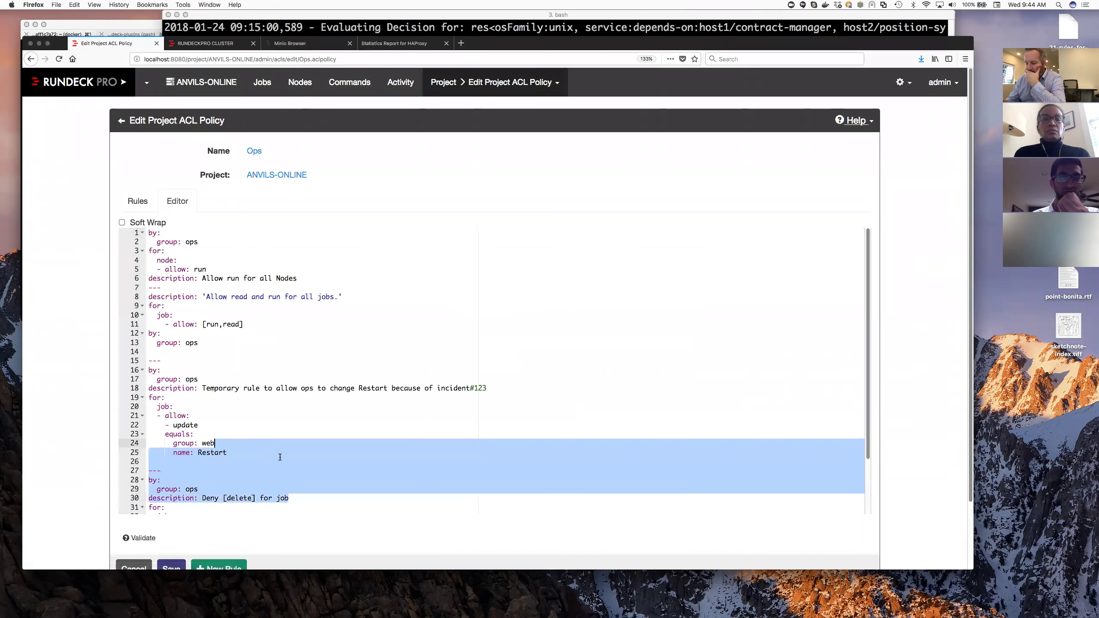
pyautogui.scroll(-5, 272, 454)
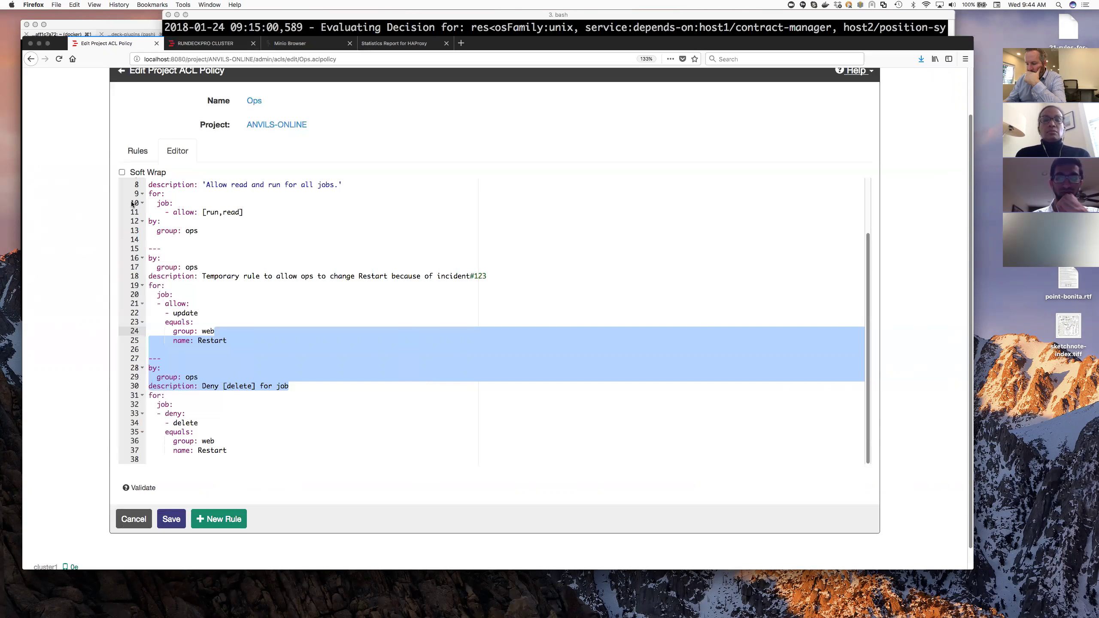
pyautogui.click(140, 146)
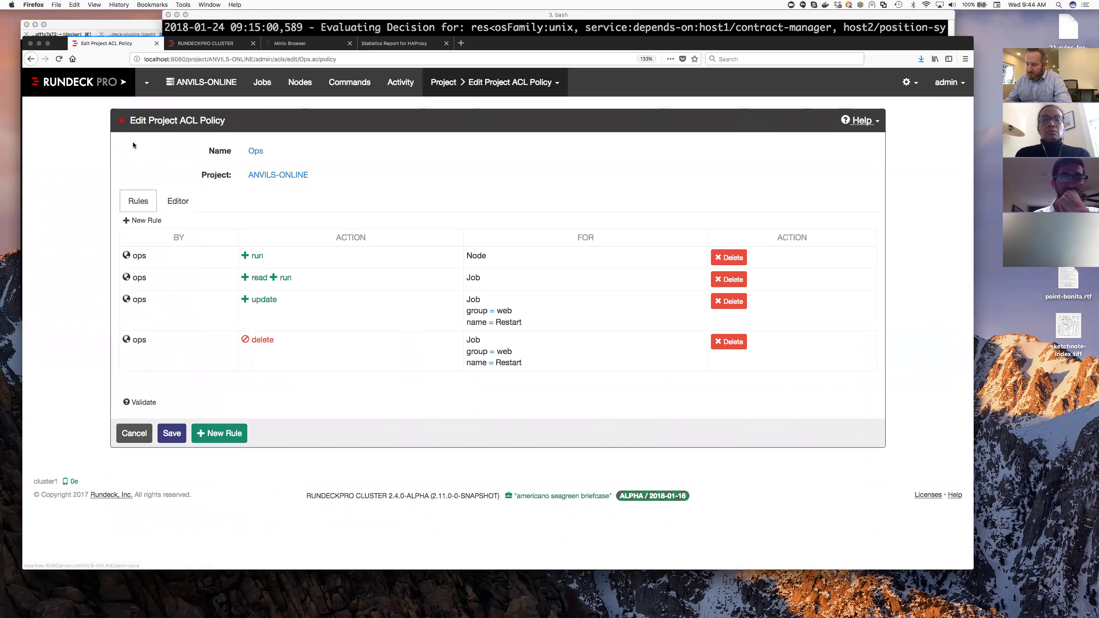
pyautogui.click(143, 401)
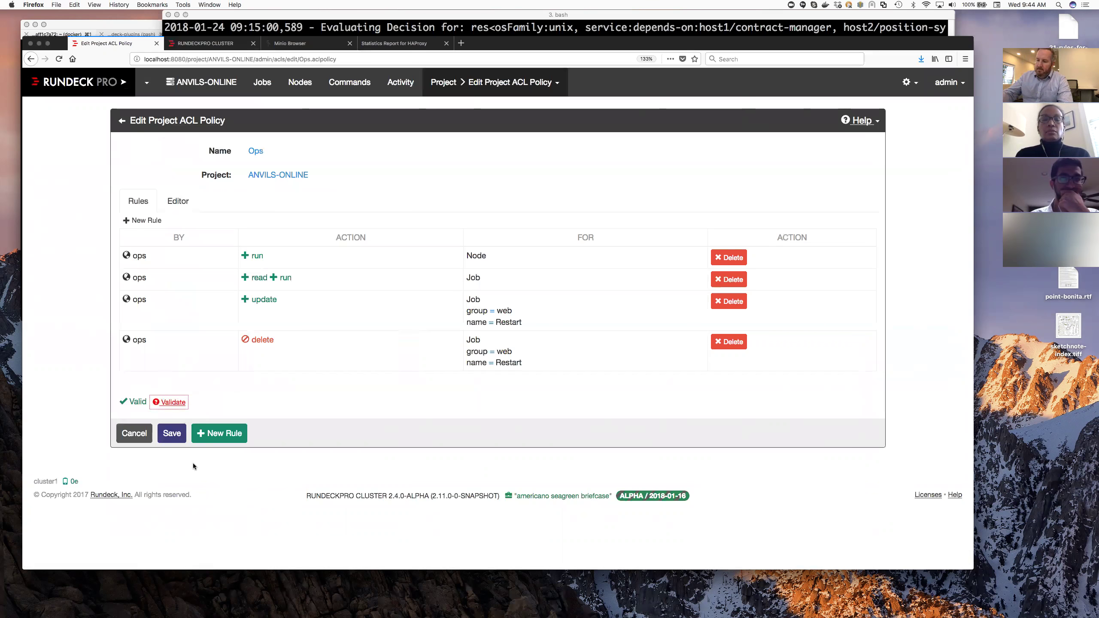
pyautogui.click(178, 201)
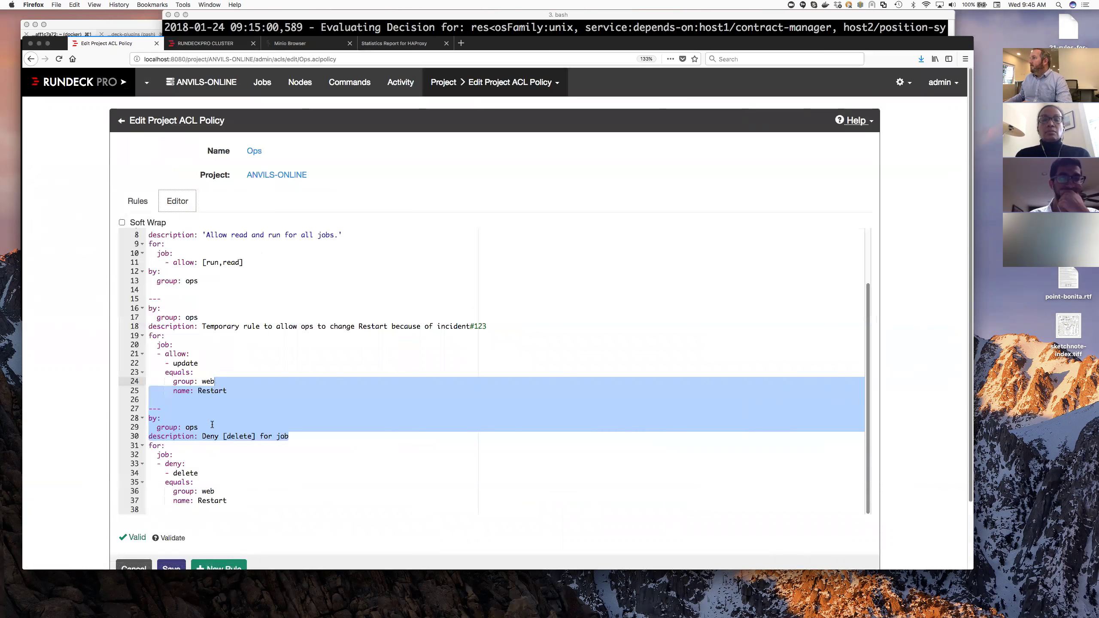
pyautogui.click(202, 473)
pyautogui.write('xx')
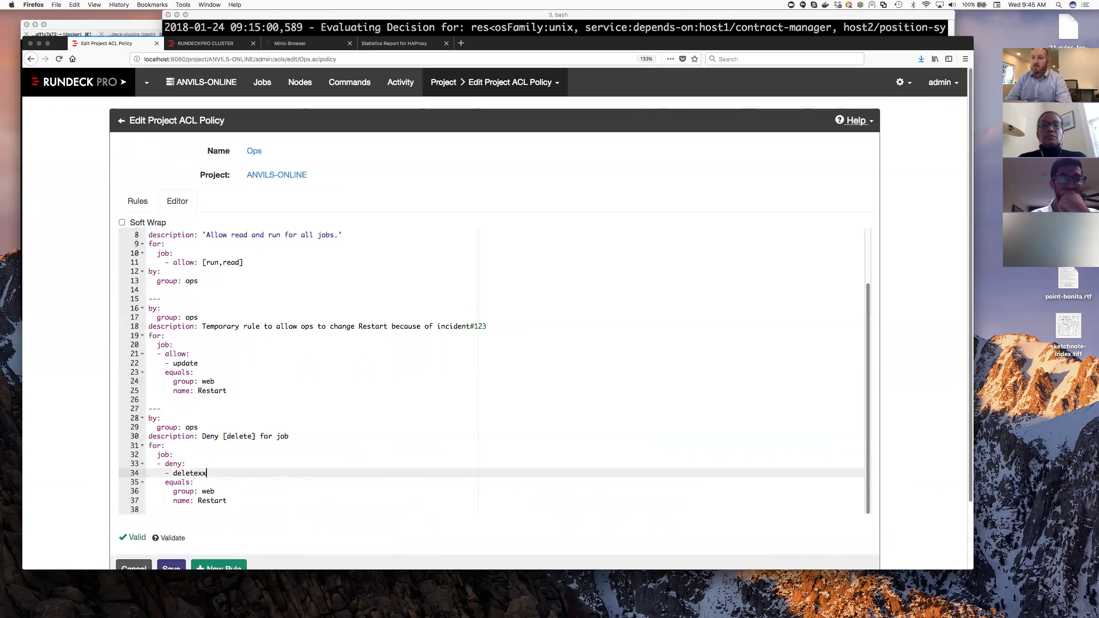
pyautogui.scroll(-2, 177, 509)
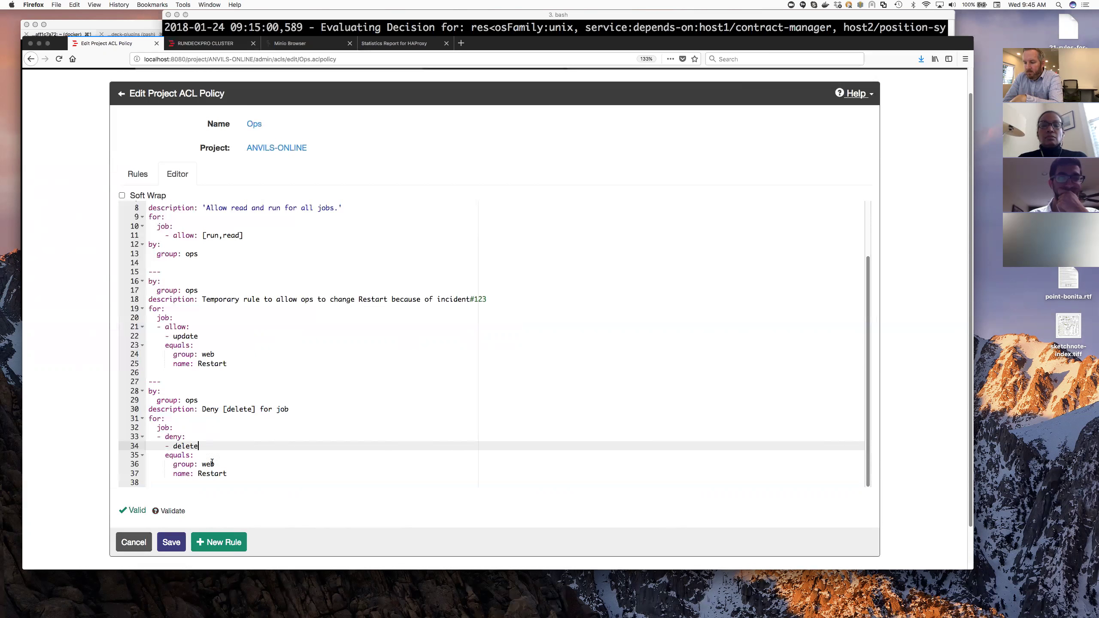
pyautogui.click(185, 437)
pyautogui.write('xx')
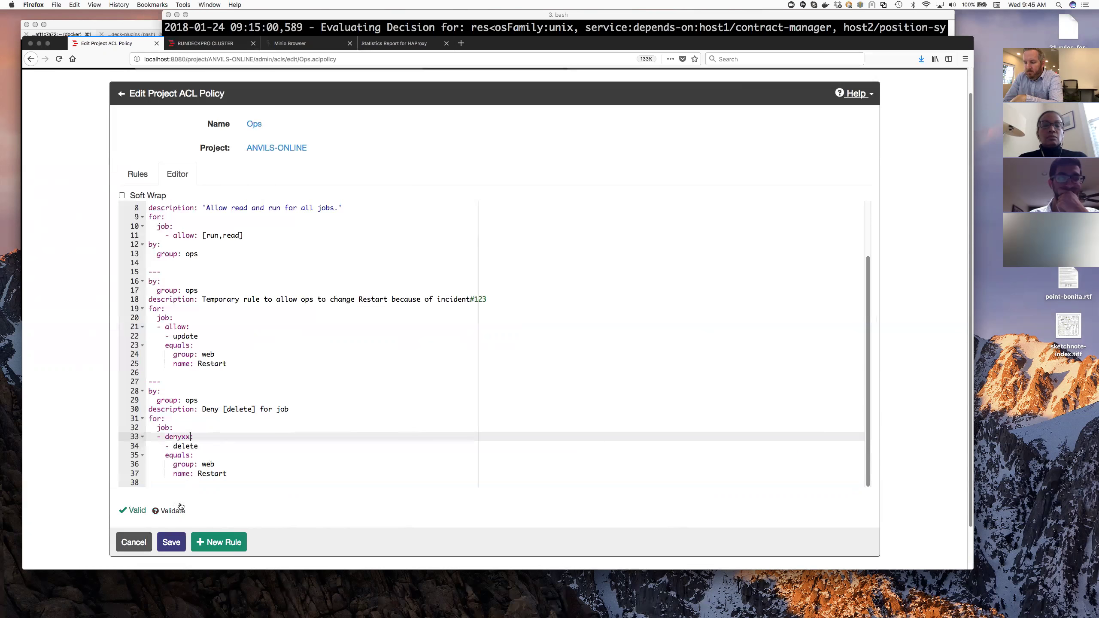
pyautogui.click(173, 510)
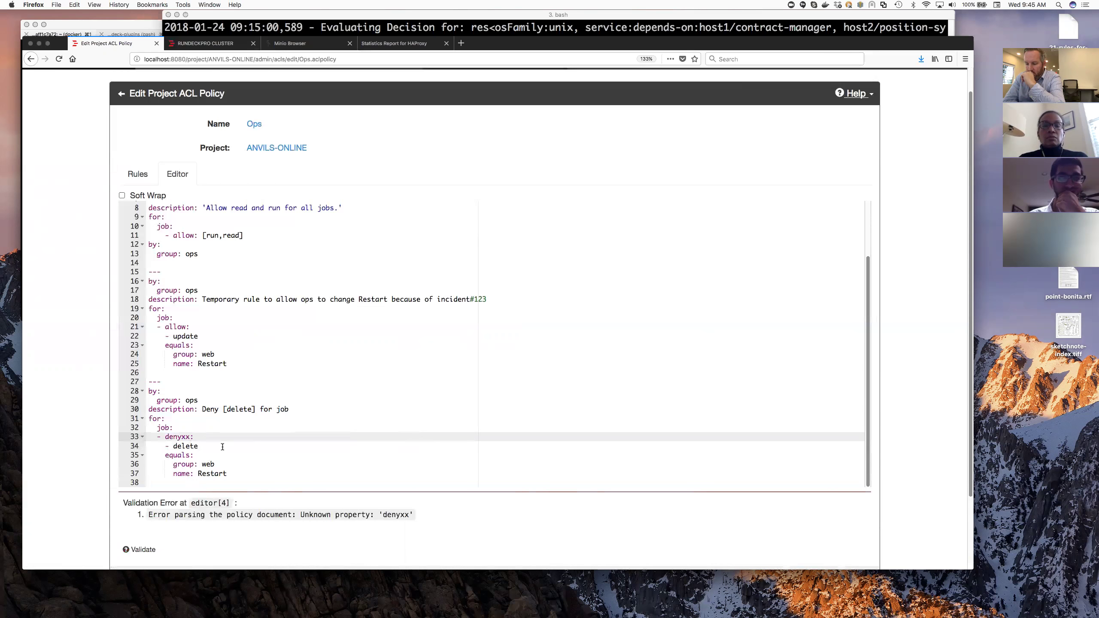
pyautogui.press('BackSpace')
pyautogui.press('BackSpace')
pyautogui.press('Up')
pyautogui.press('Left')
pyautogui.write('xxx')
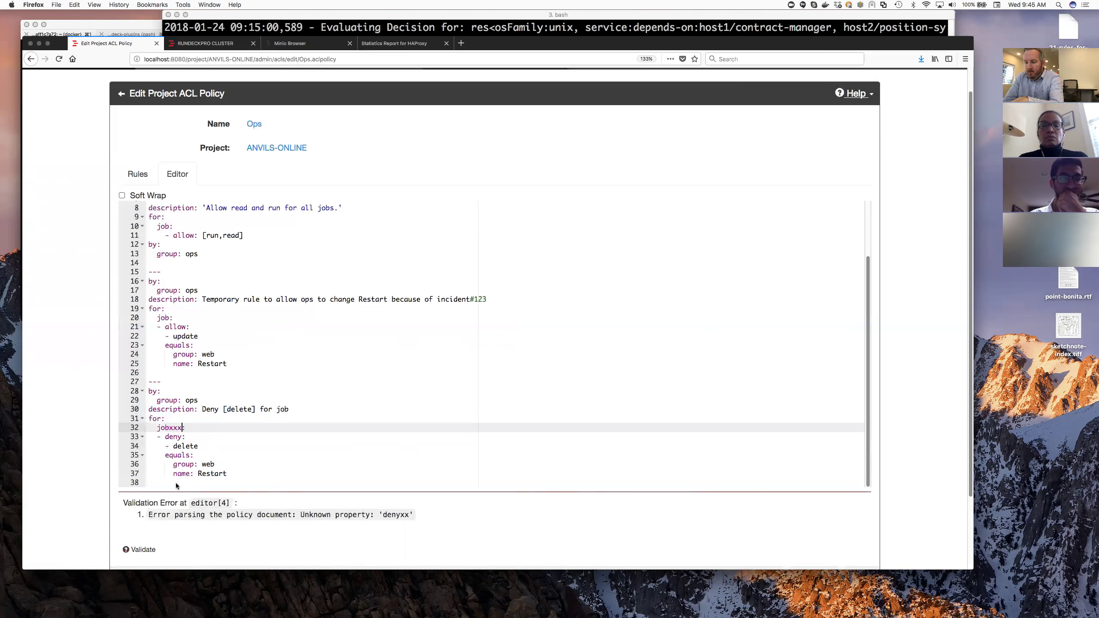
pyautogui.scroll(-2, 160, 502)
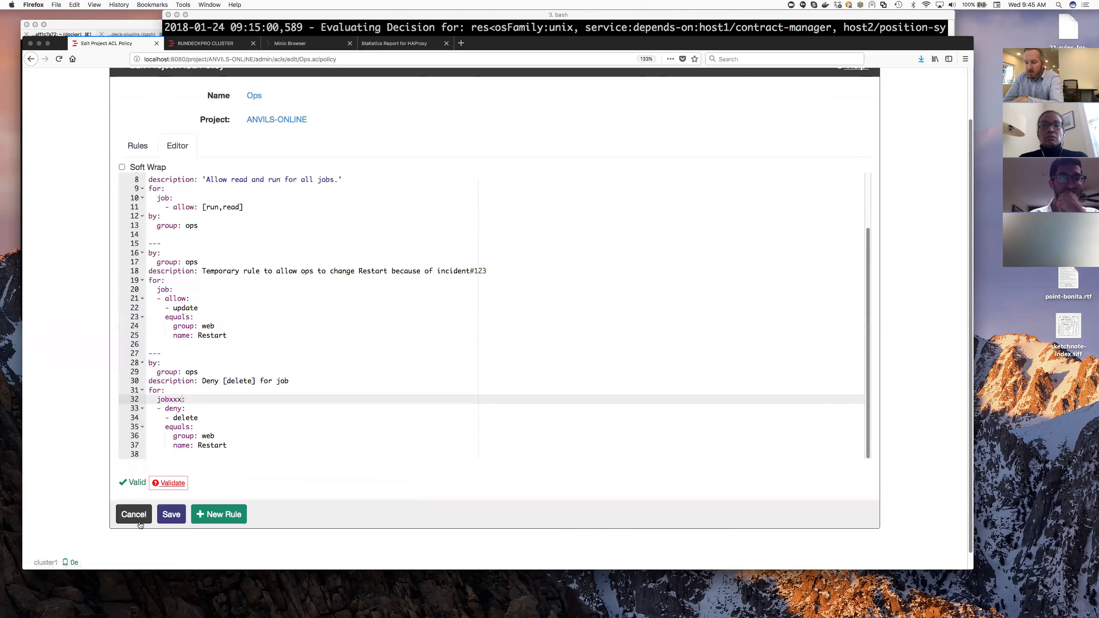
pyautogui.doubleClick(175, 400)
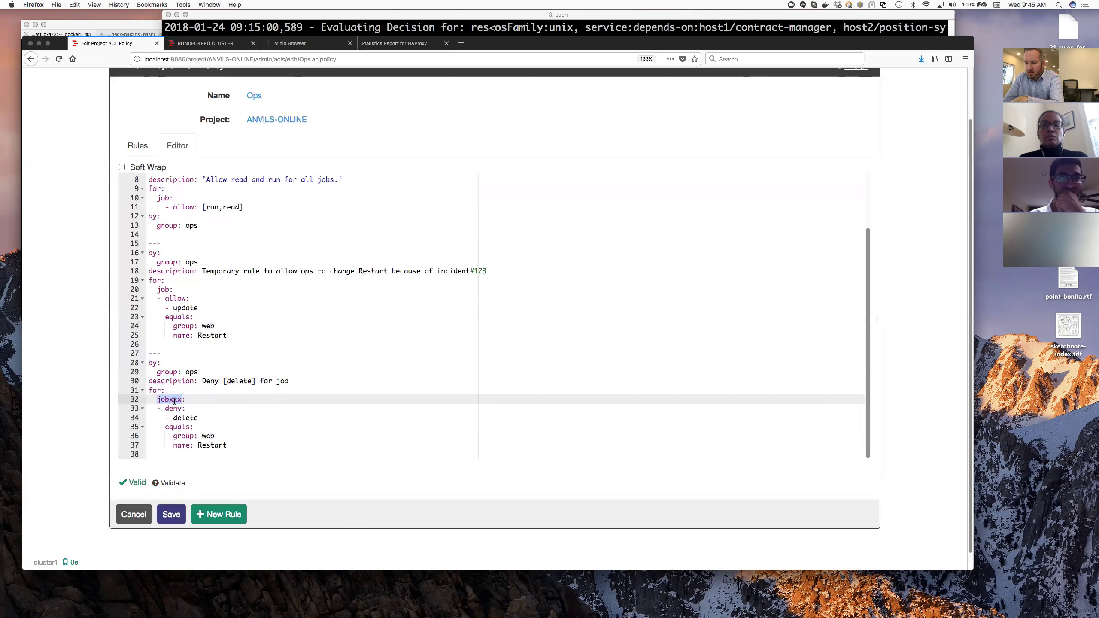
pyautogui.press('Right')
pyautogui.press('BackSpace')
pyautogui.press('BackSpace')
pyautogui.press('BackSpace')
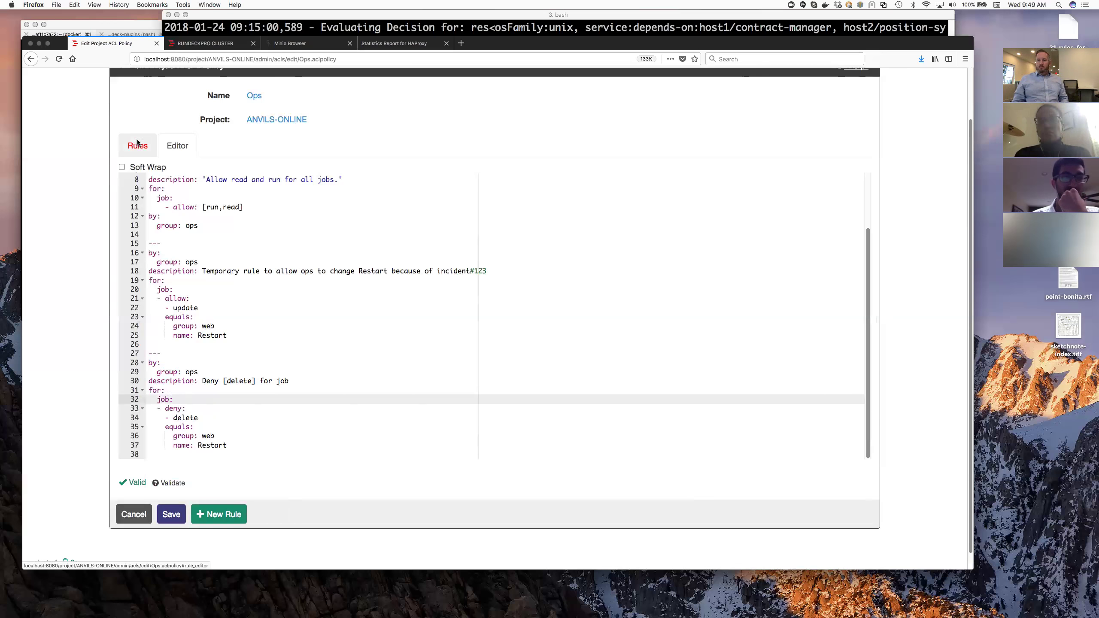
# - Start a new Ops rule, inspect the resource types, and leave it applying by group
pyautogui.click(137, 145)
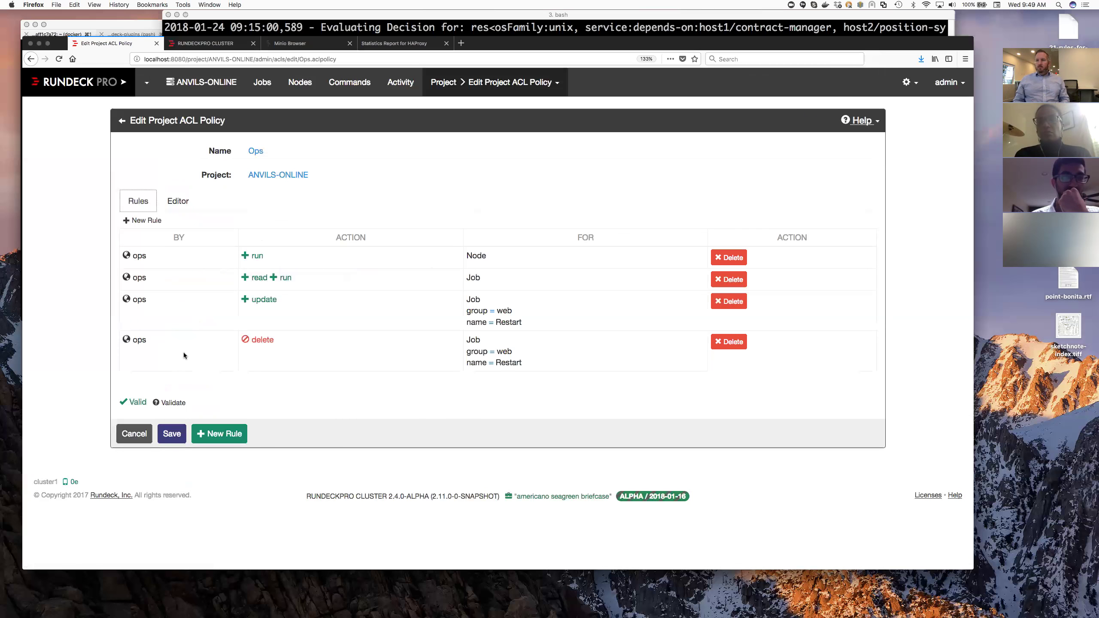
pyautogui.click(216, 435)
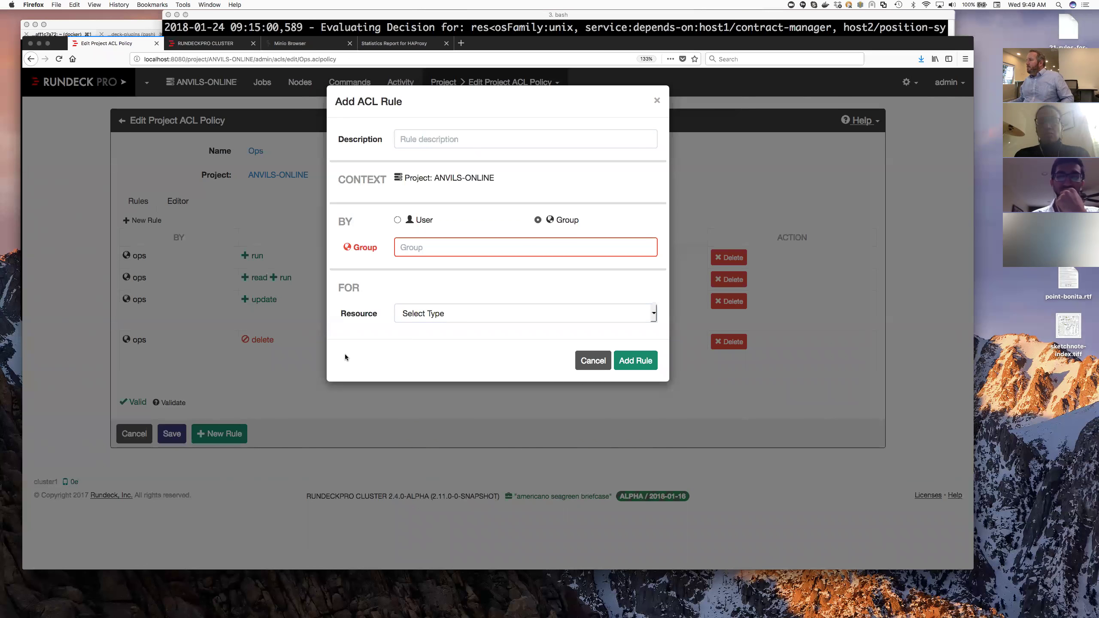
pyautogui.click(653, 313)
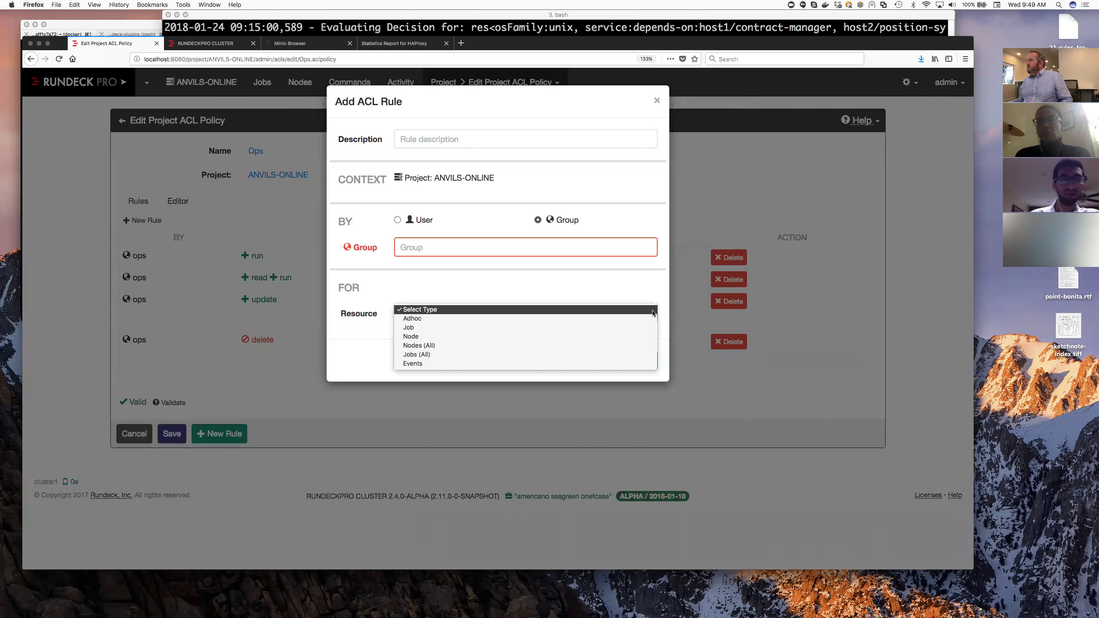
pyautogui.click(441, 236)
pyautogui.click(425, 216)
pyautogui.click(425, 218)
pyautogui.click(549, 220)
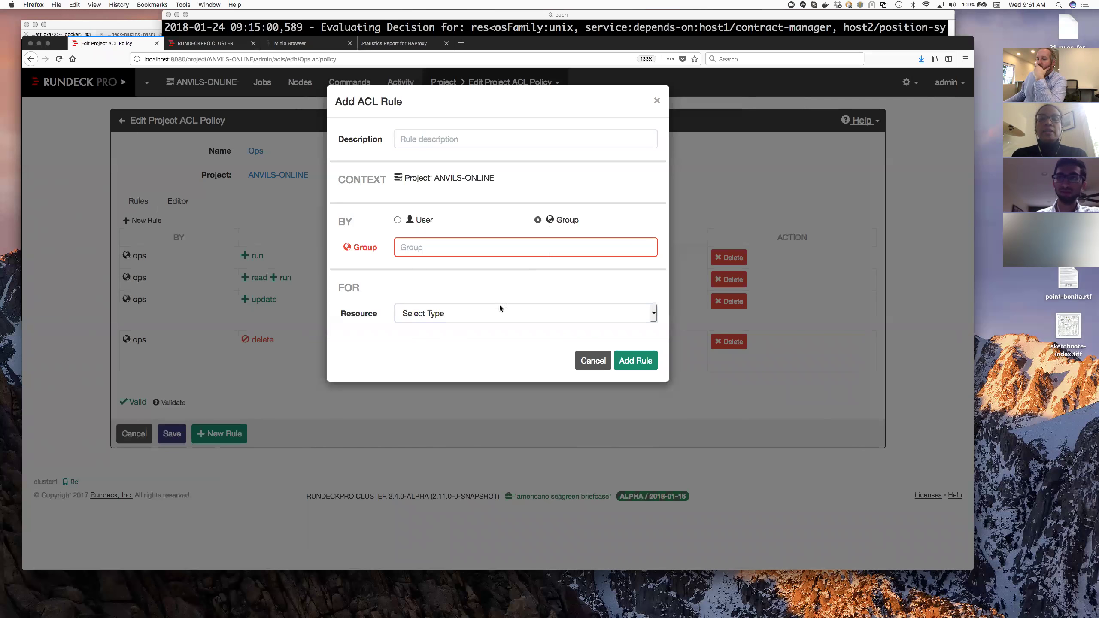
# - Dismiss the blank rule form and go to Cluster Manager from the system settings
pyautogui.click(594, 356)
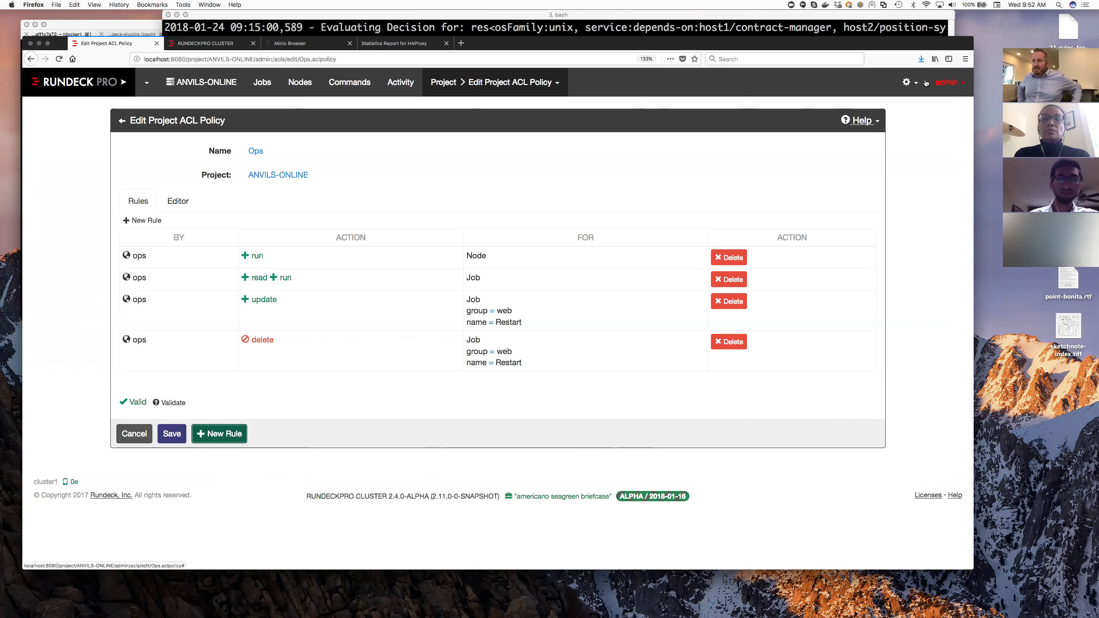
pyautogui.click(907, 87)
pyautogui.click(887, 234)
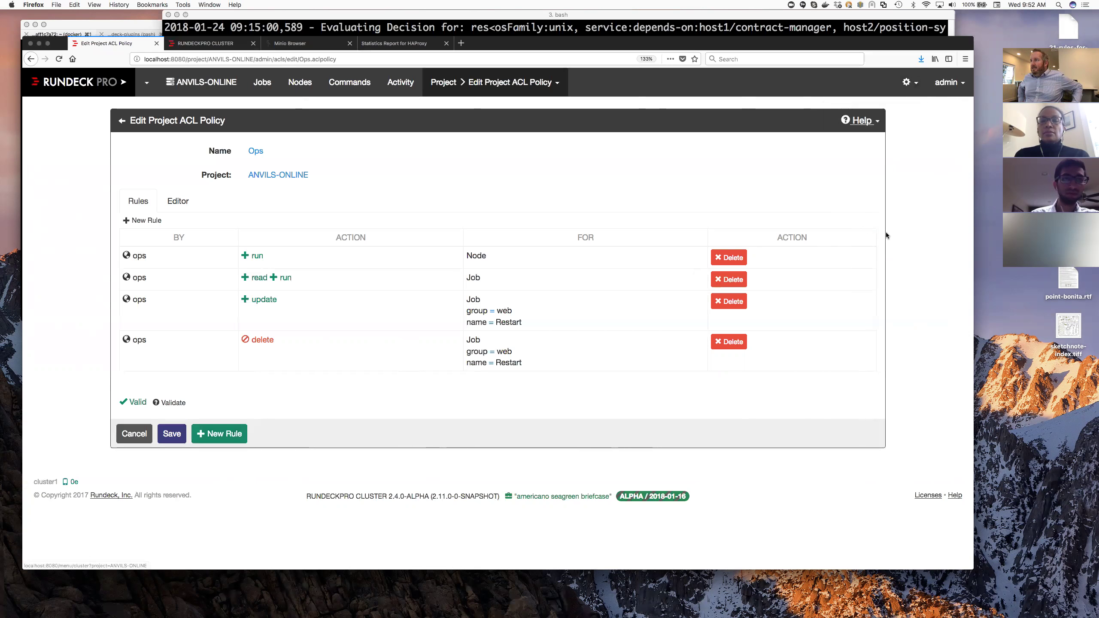
# - Leave the unsaved policy editor and bring up the HAProxy statistics report
pyautogui.click(596, 265)
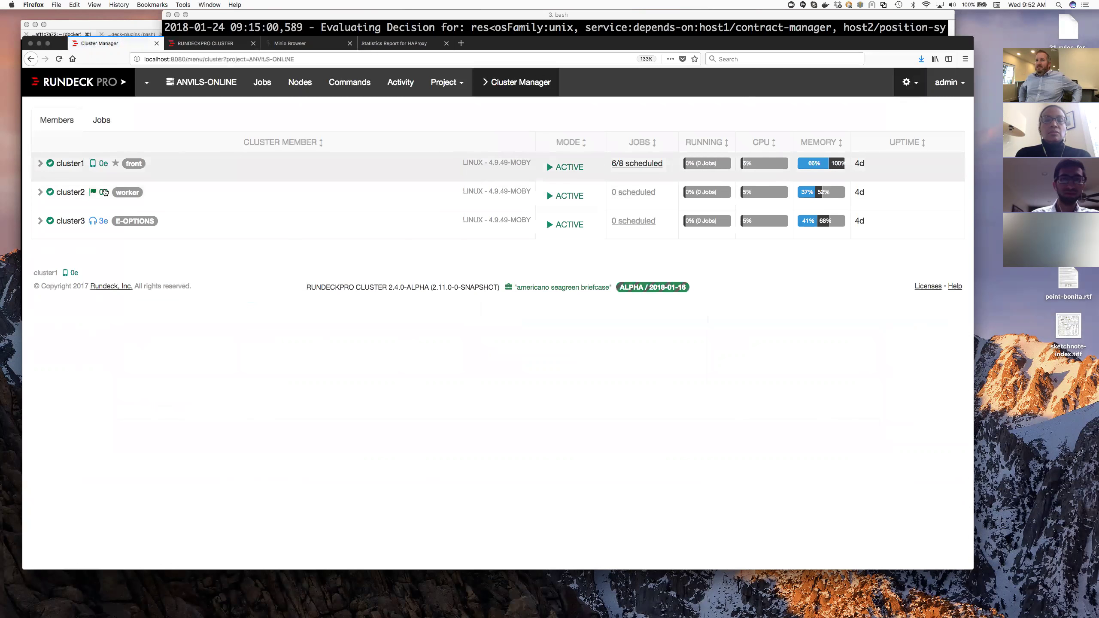
pyautogui.click(394, 44)
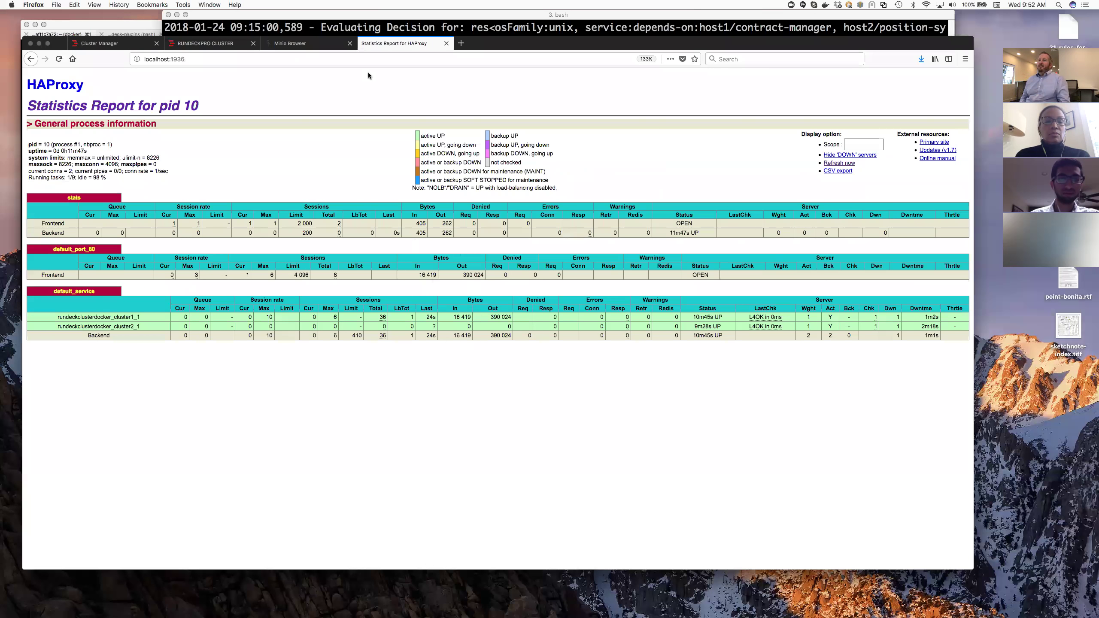
# - Switch to the Minio Browser showing the empty rundeck bucket
pyautogui.click(313, 44)
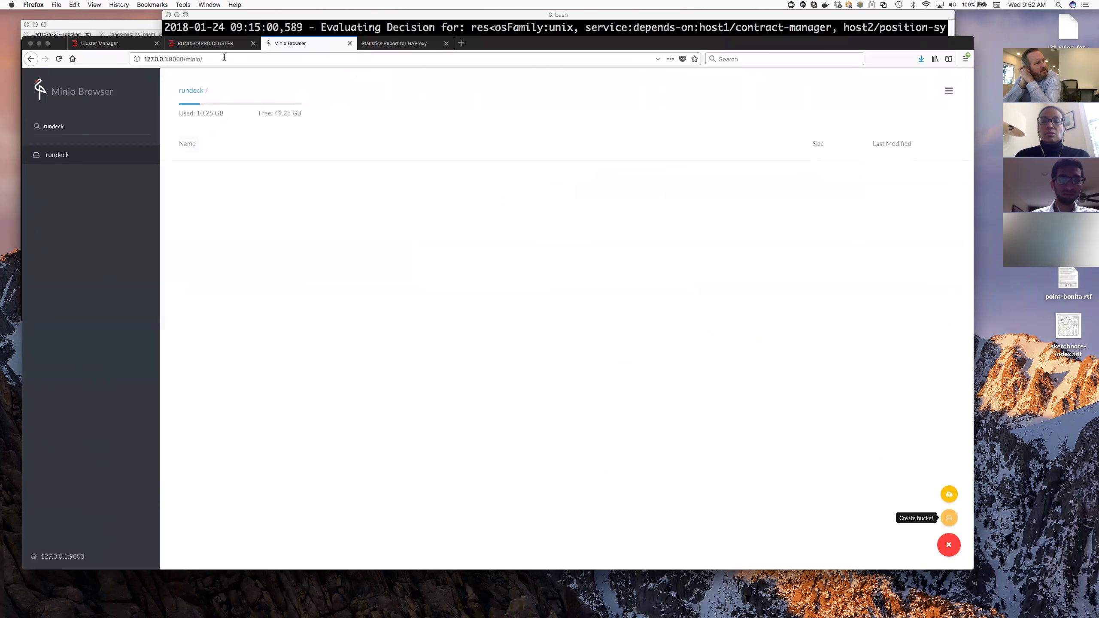
# - Return to Rundeck's Cluster Manager listing cluster1, cluster2 and cluster3
pyautogui.click(135, 43)
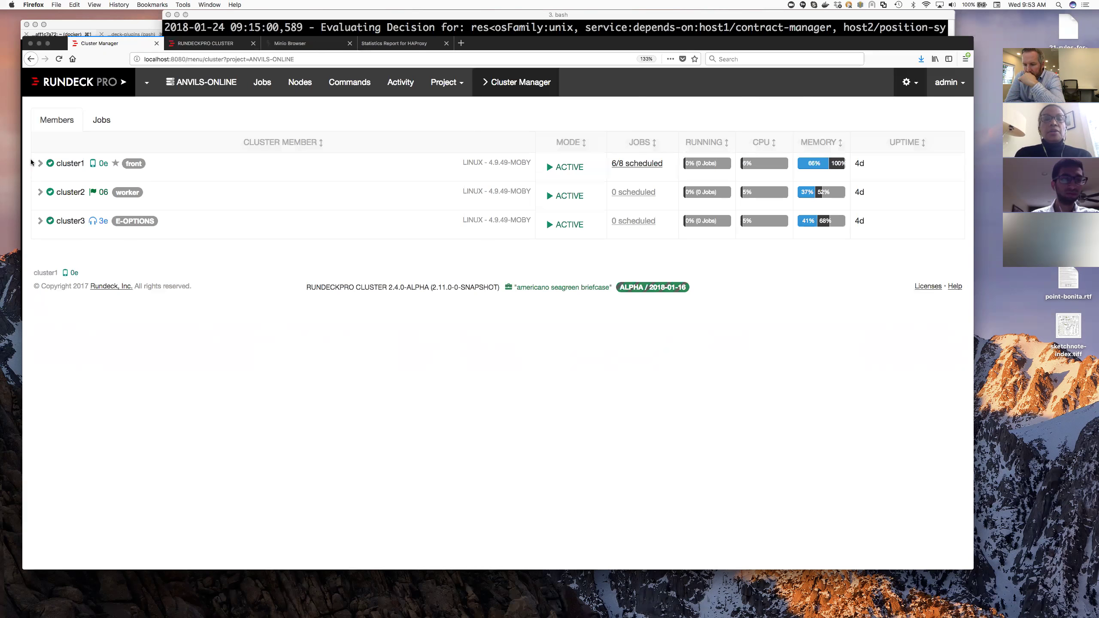
# - Open the ANVILS-ONLINE project's Access Control page to confirm the Ops policy with 4 rules
pyautogui.click(76, 94)
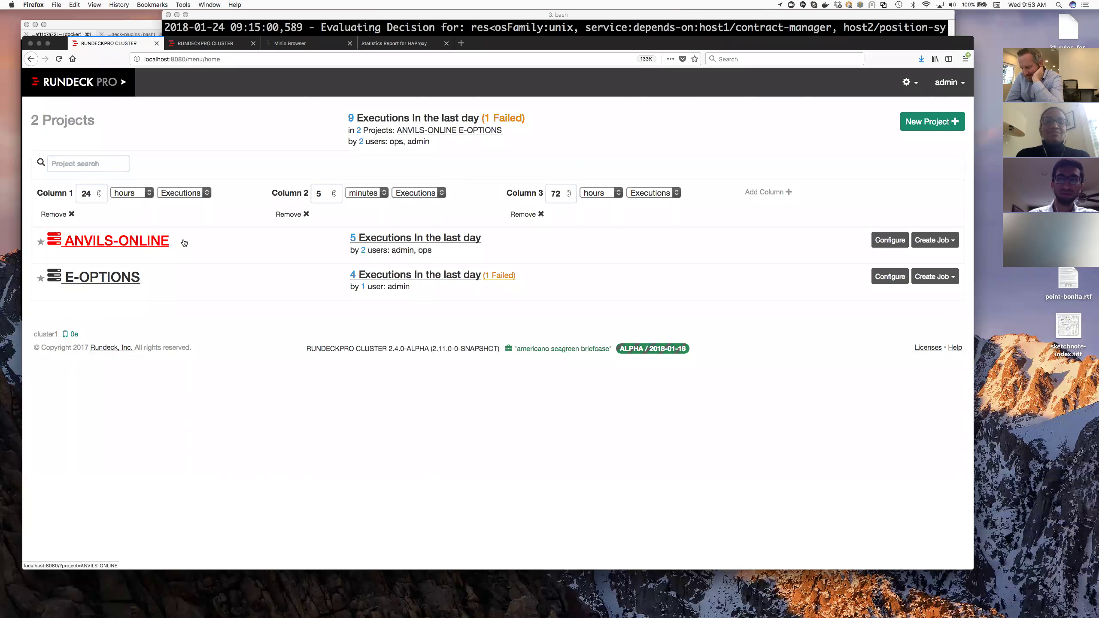
pyautogui.click(132, 241)
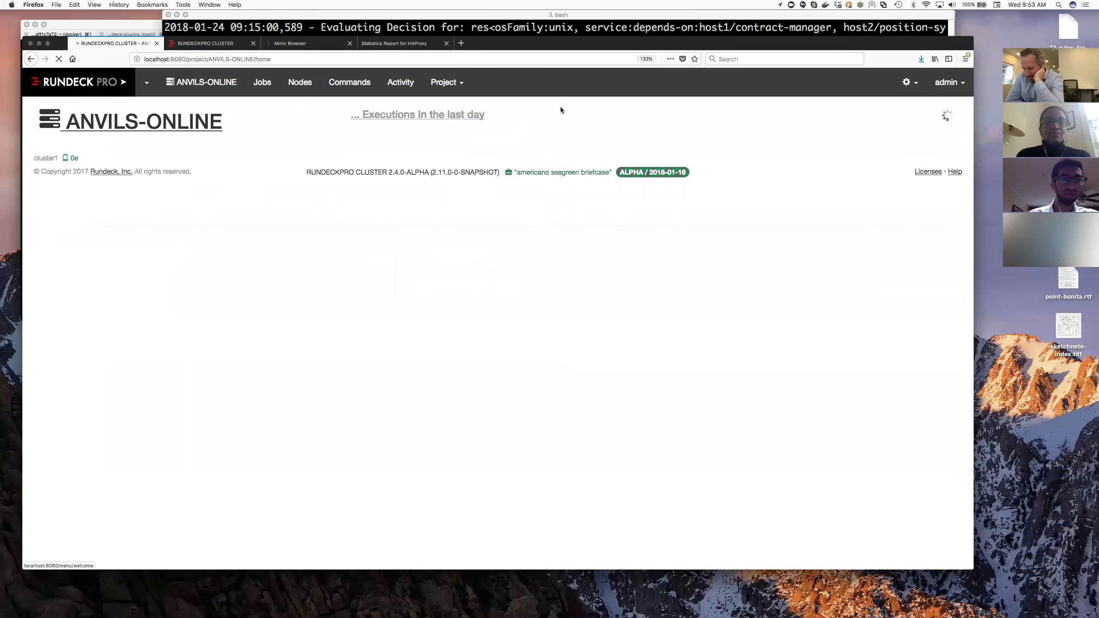
pyautogui.click(446, 82)
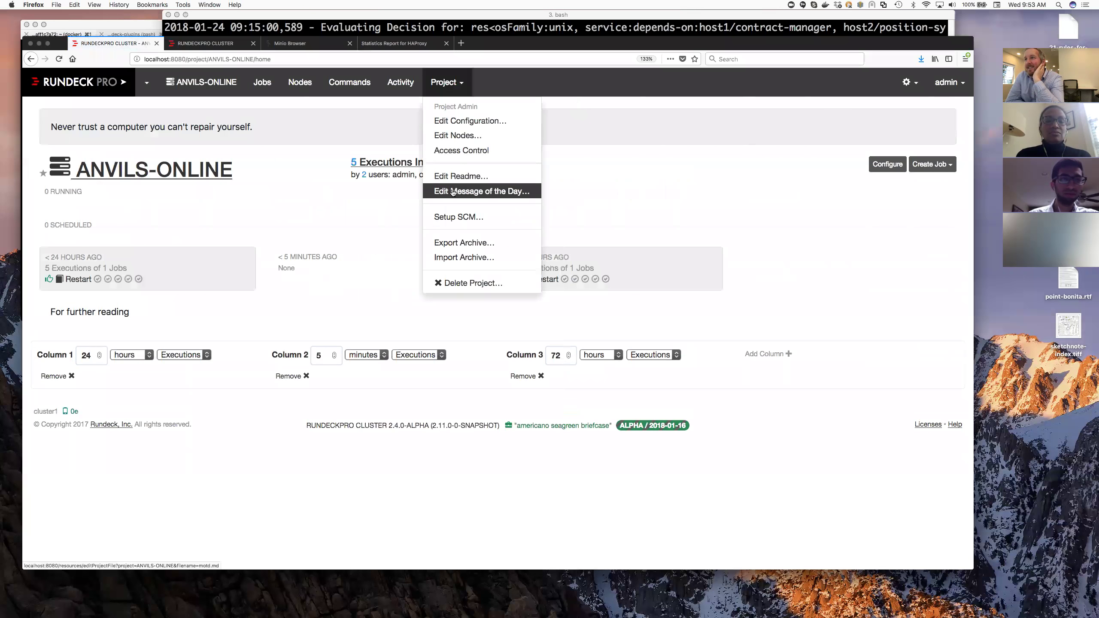
pyautogui.click(452, 153)
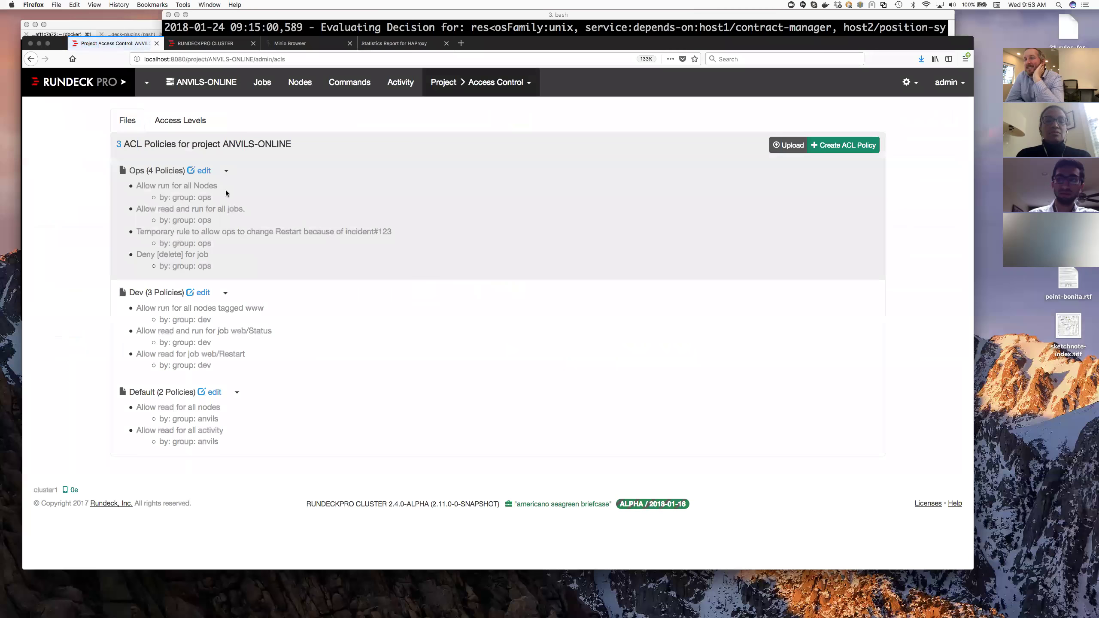